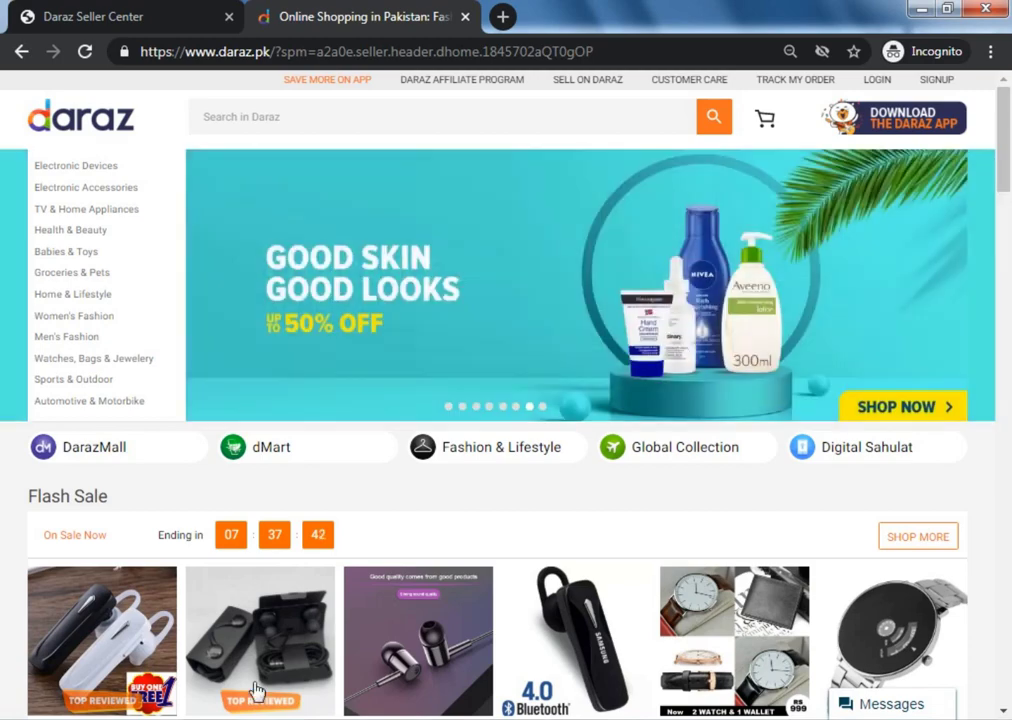
- Open the form for adding a new product in the Daraz Seller Center
click(93, 12)
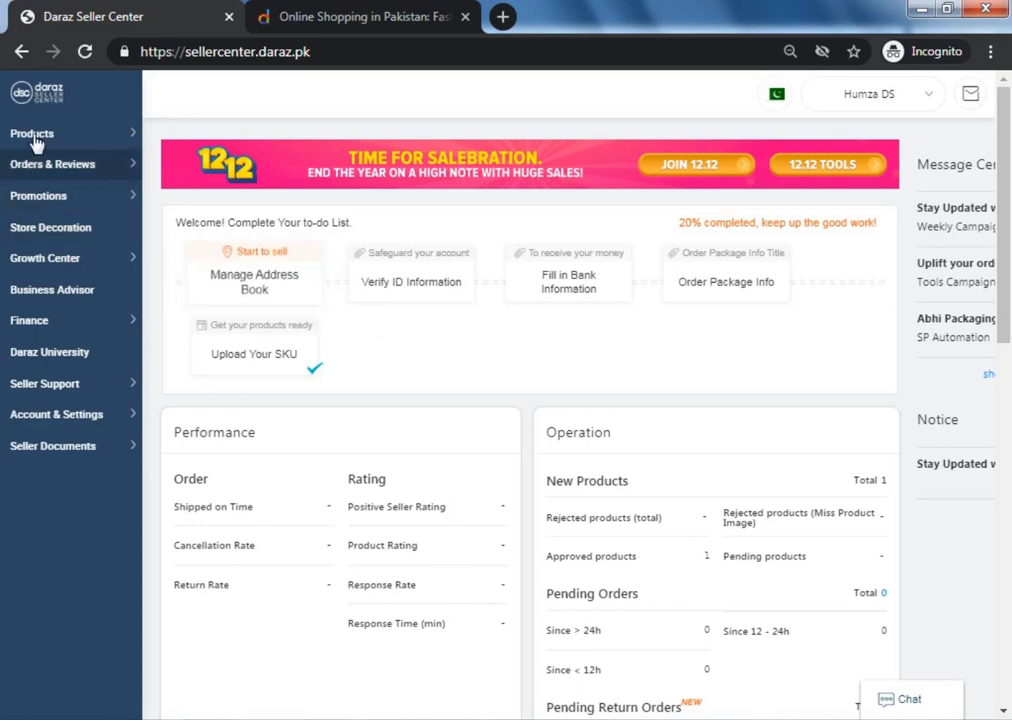
mouse_move(36, 142)
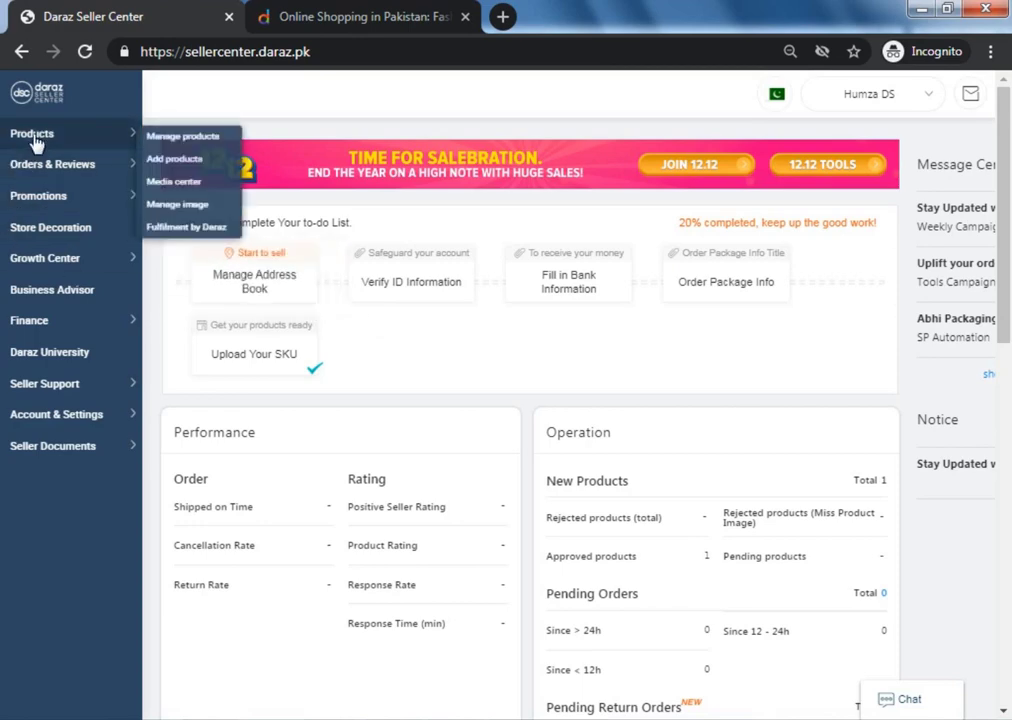
click(173, 167)
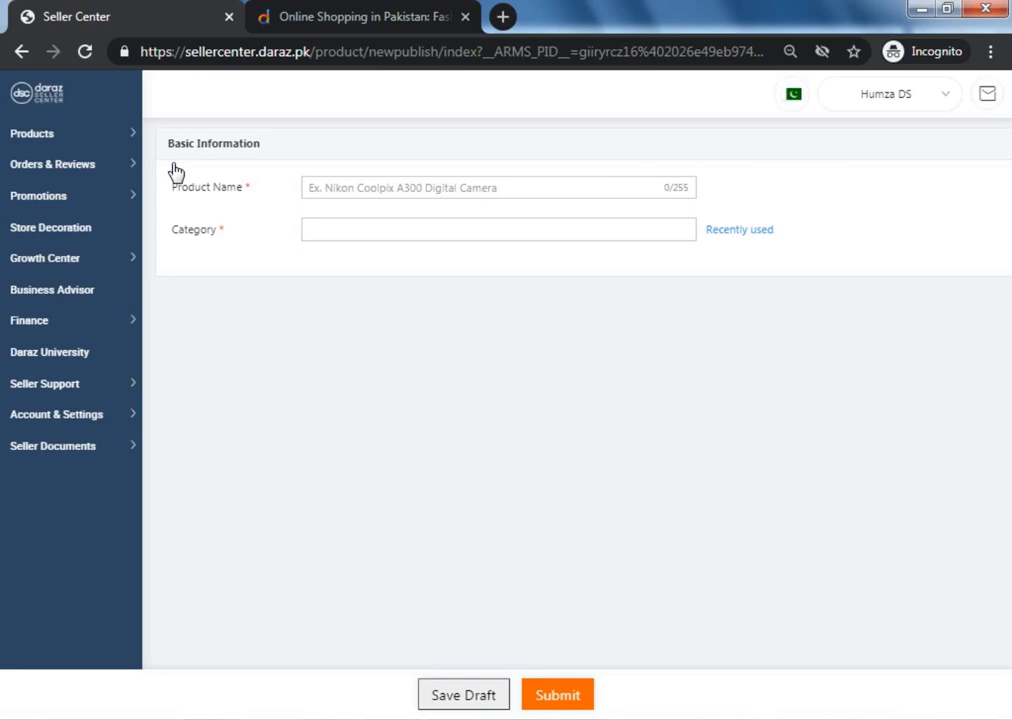
- Open the SK-300 Superb Bass Earphones listing on the Daraz storefront and highlight its full product title
click(265, 18)
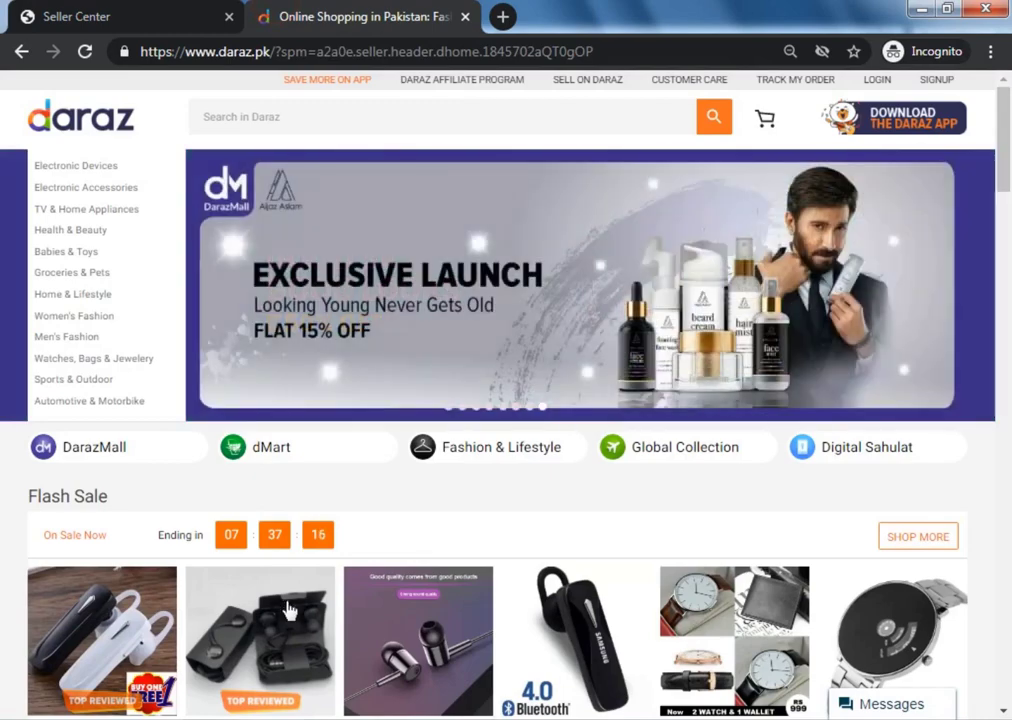
click(287, 605)
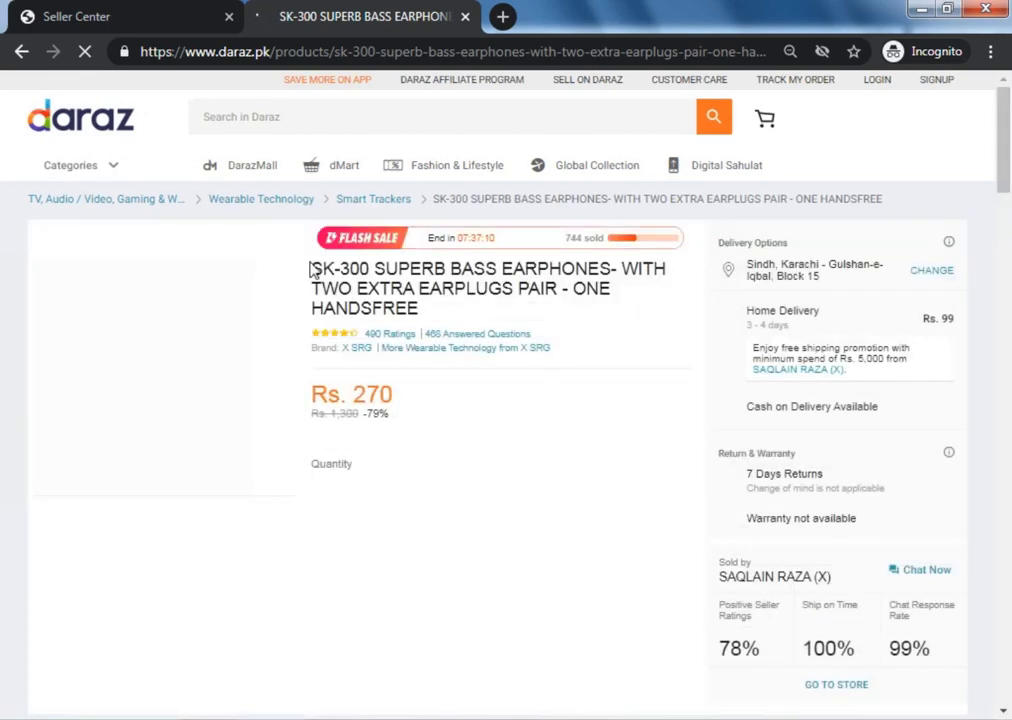
drag(316, 270, 426, 315)
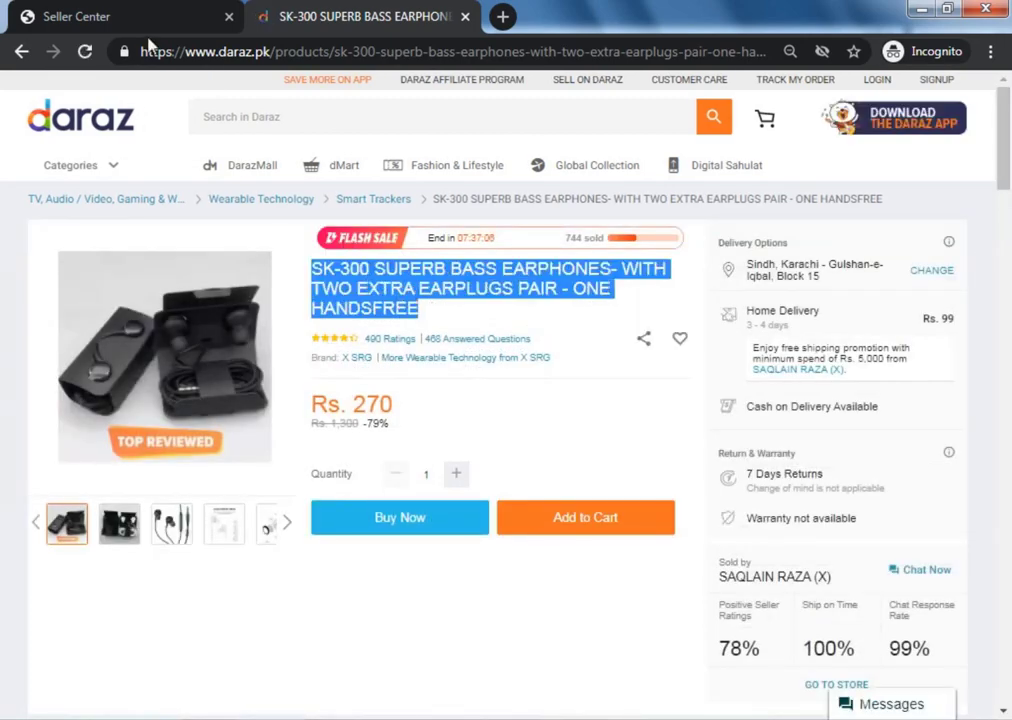
- Return to the Seller Center form and enter the product name "Round Neck 100% Cotton"
click(130, 16)
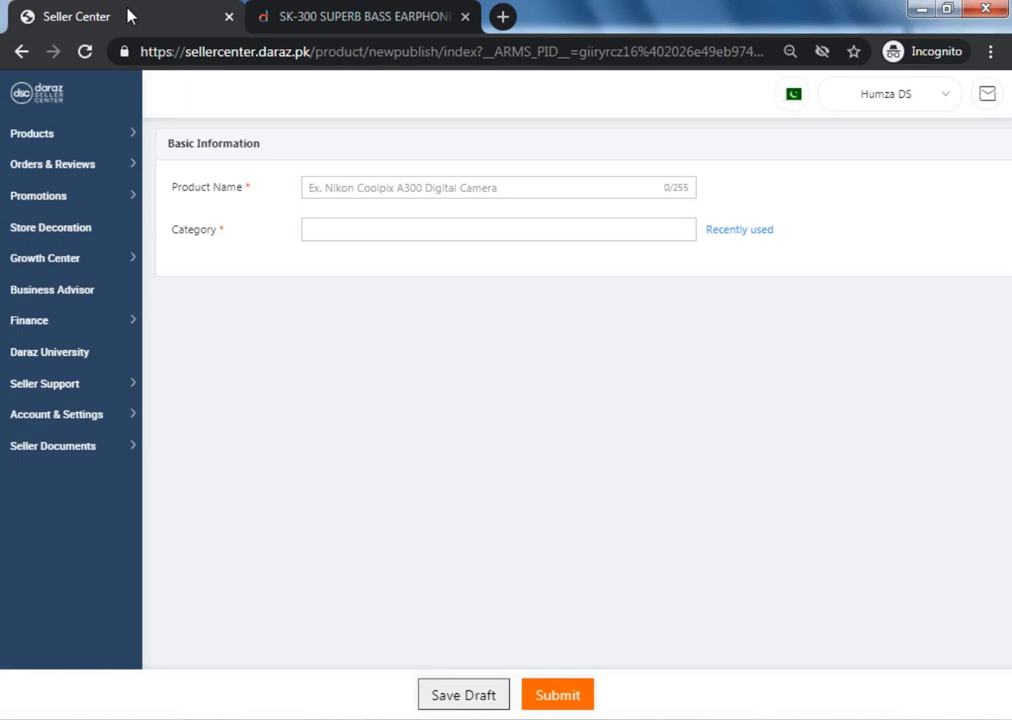
click(554, 181)
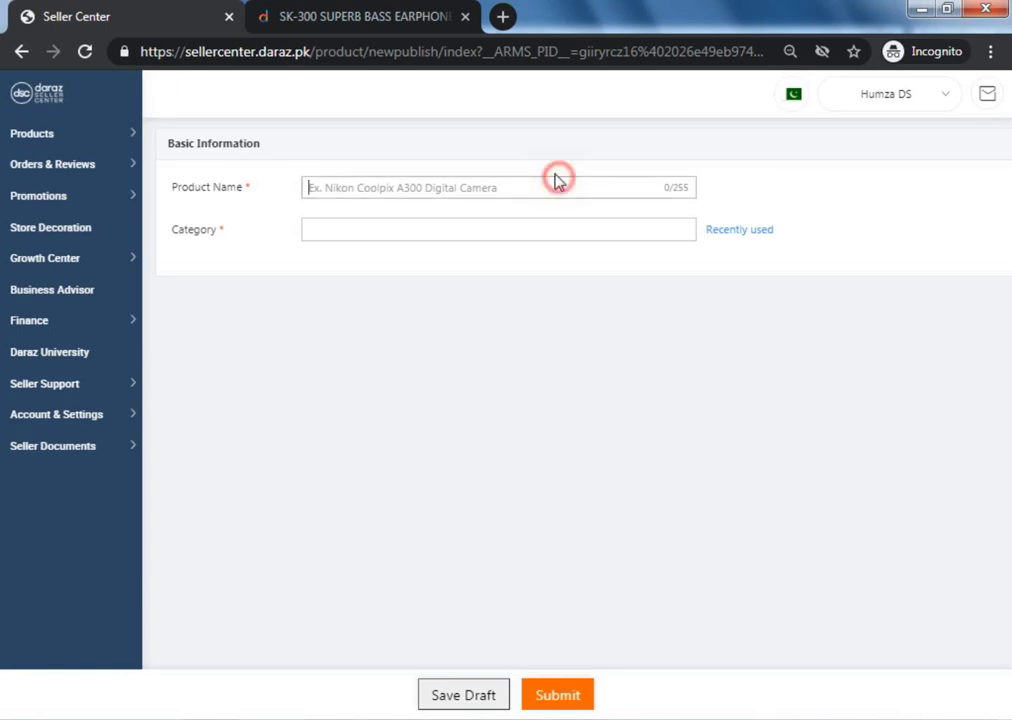
text(KSUN)
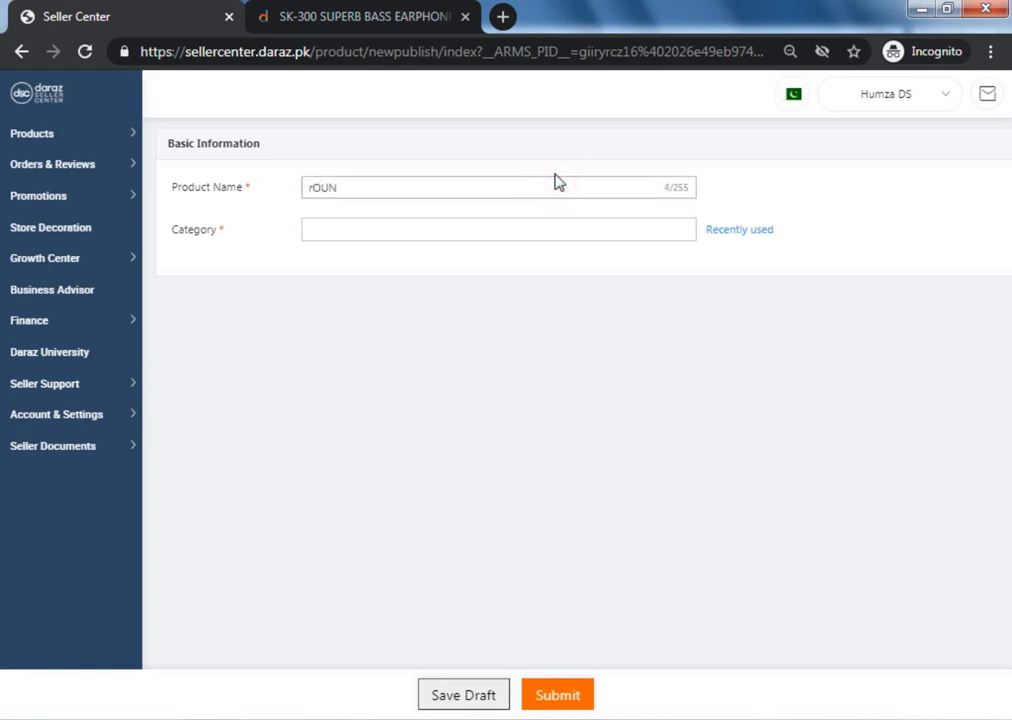
key(BackSpace)
key(BackSpace)
key(BackSpace)
key(BackSpace)
text(Round Neck 100)
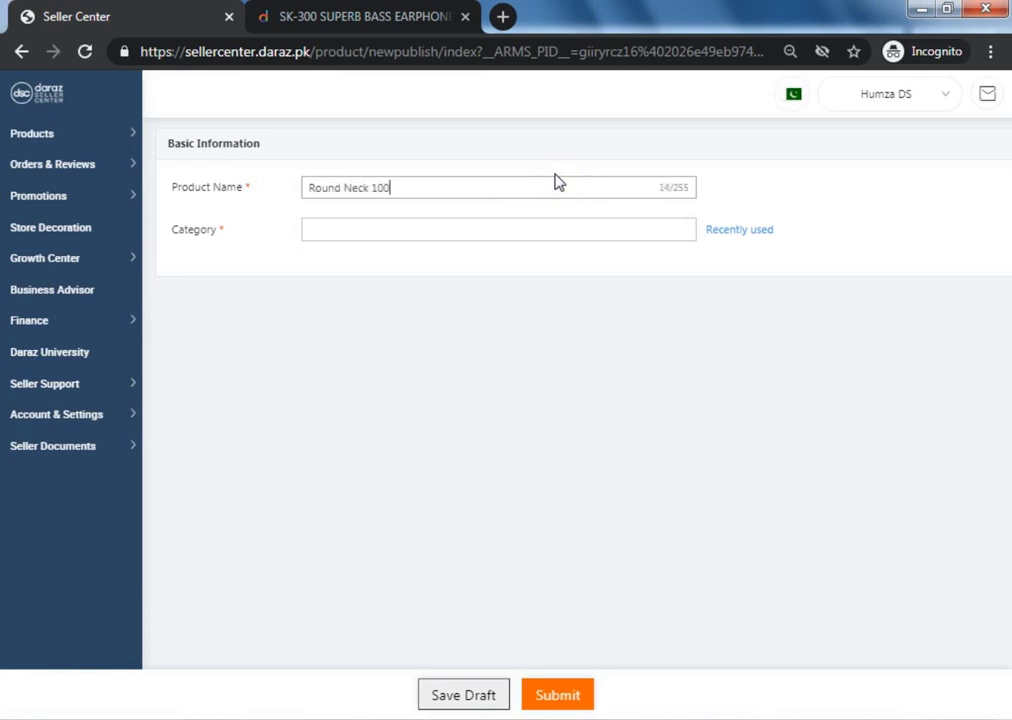
text(% C)
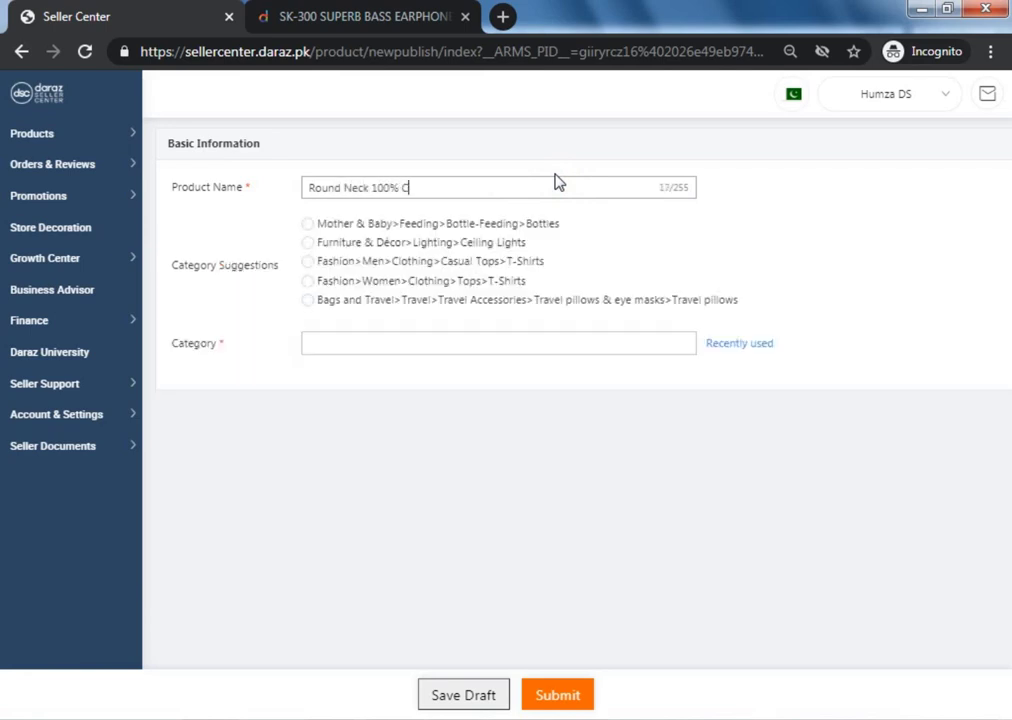
text(otton)
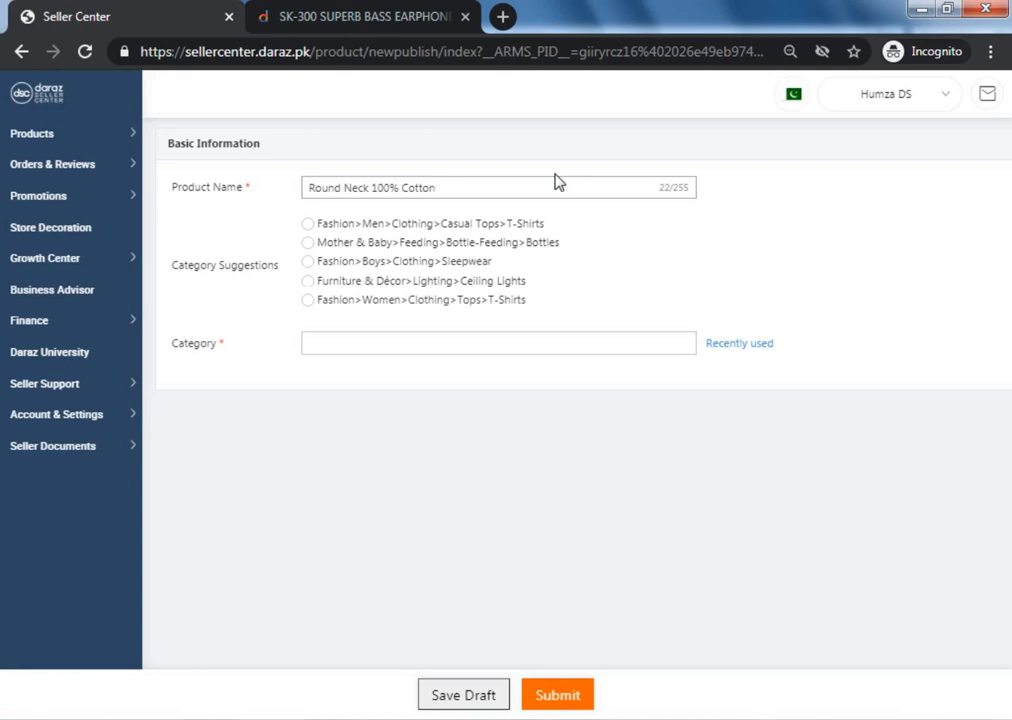
double_click(315, 187)
click(312, 187)
click(341, 187)
click(352, 187)
drag(445, 187, 300, 200)
click(445, 188)
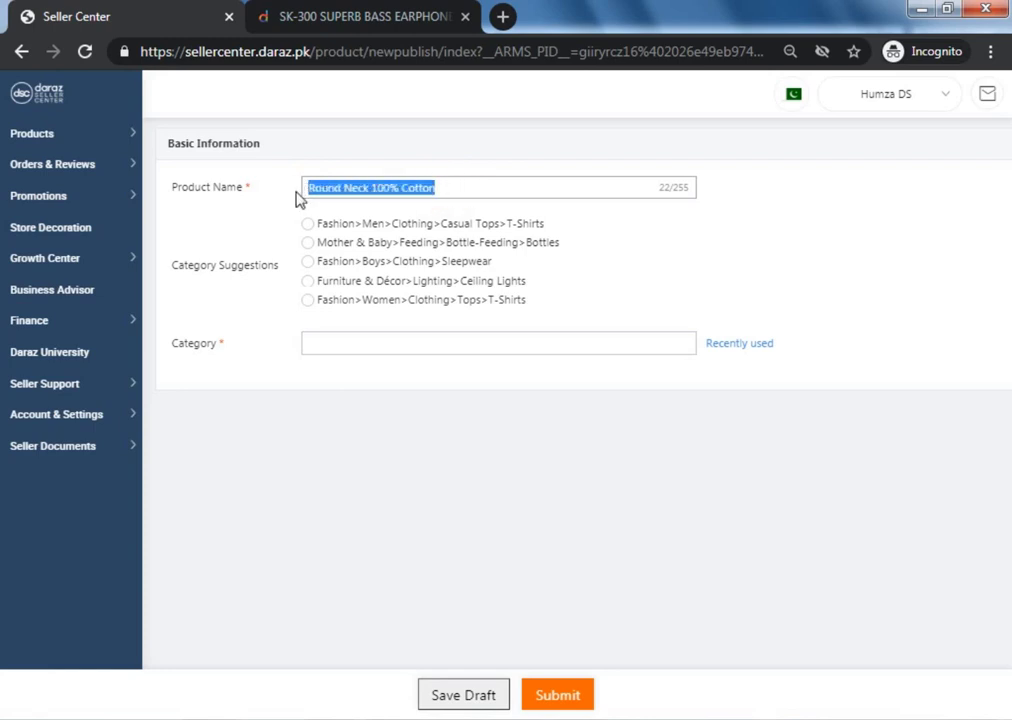
click(373, 204)
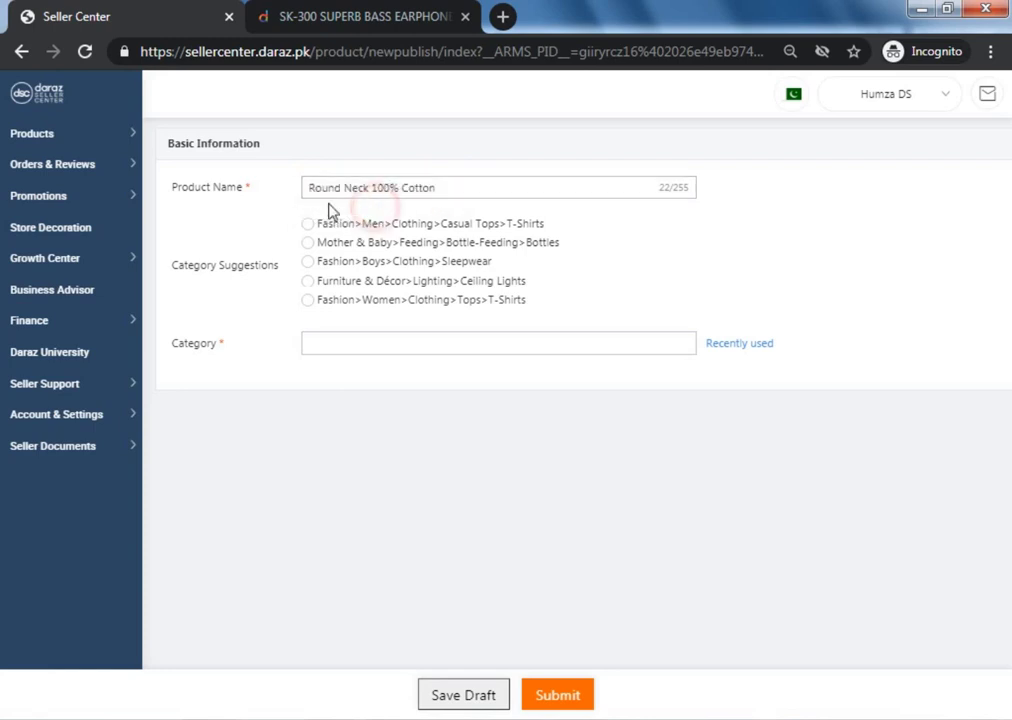
- Extend the product name with "Black Color T Shirt For Men"
click(459, 192)
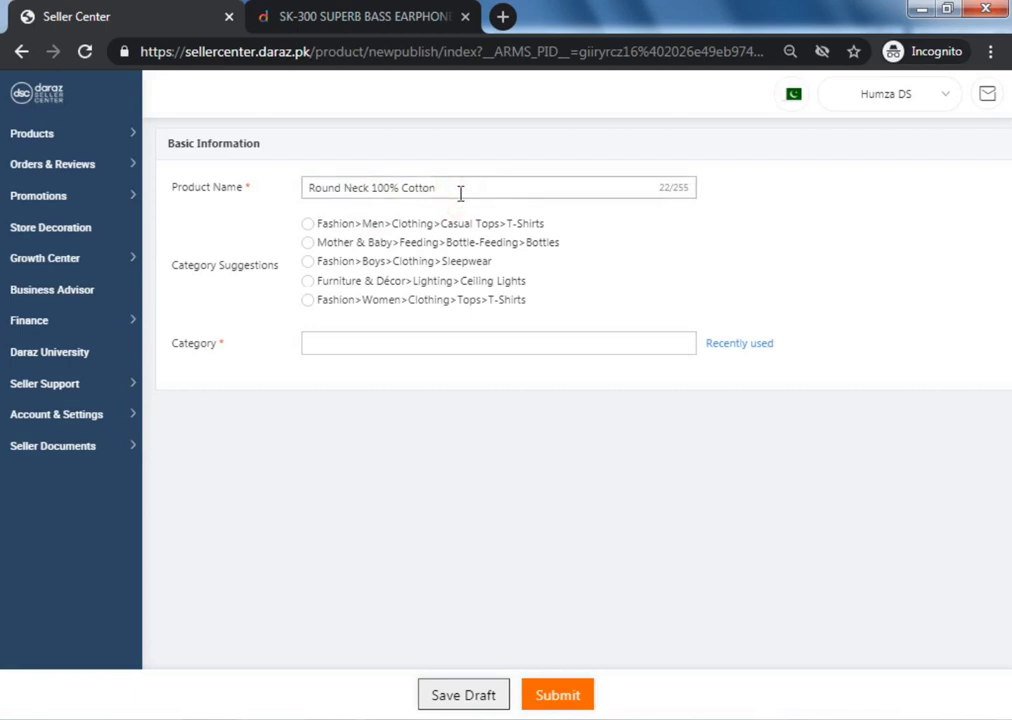
text(Black Color)
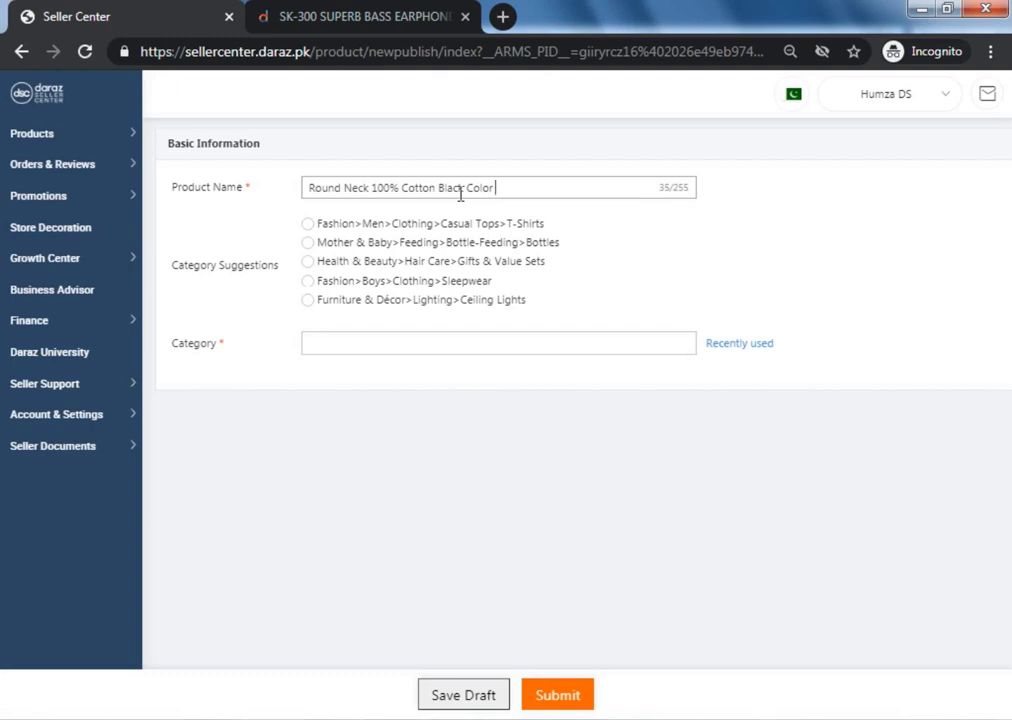
text(T Shirt For Men)
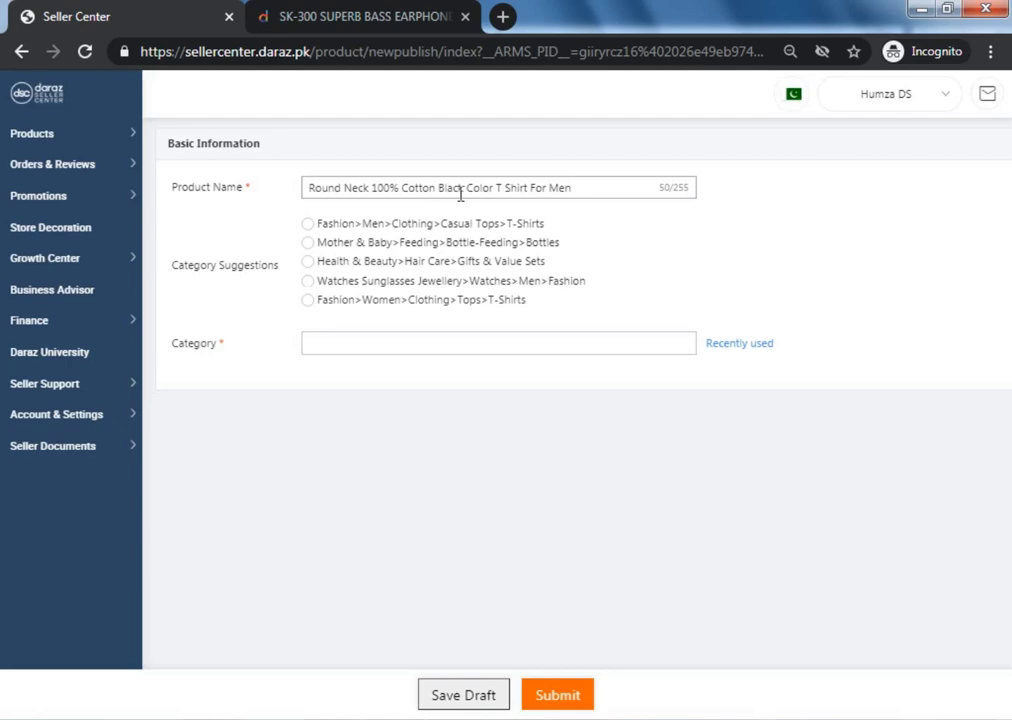
click(307, 224)
click(339, 341)
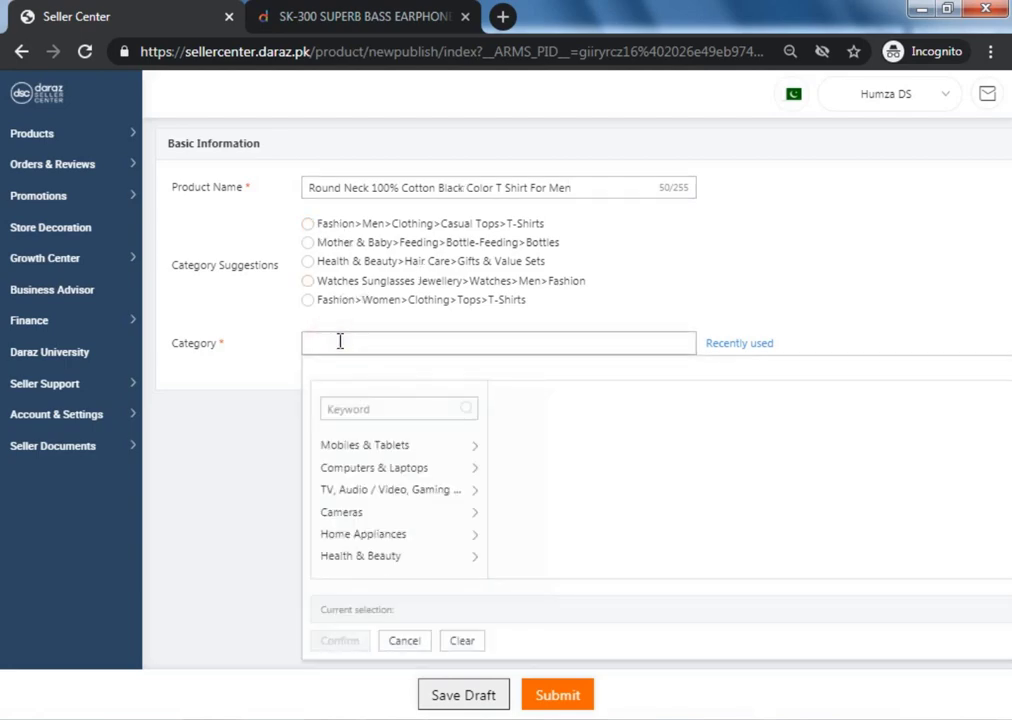
click(344, 467)
click(583, 470)
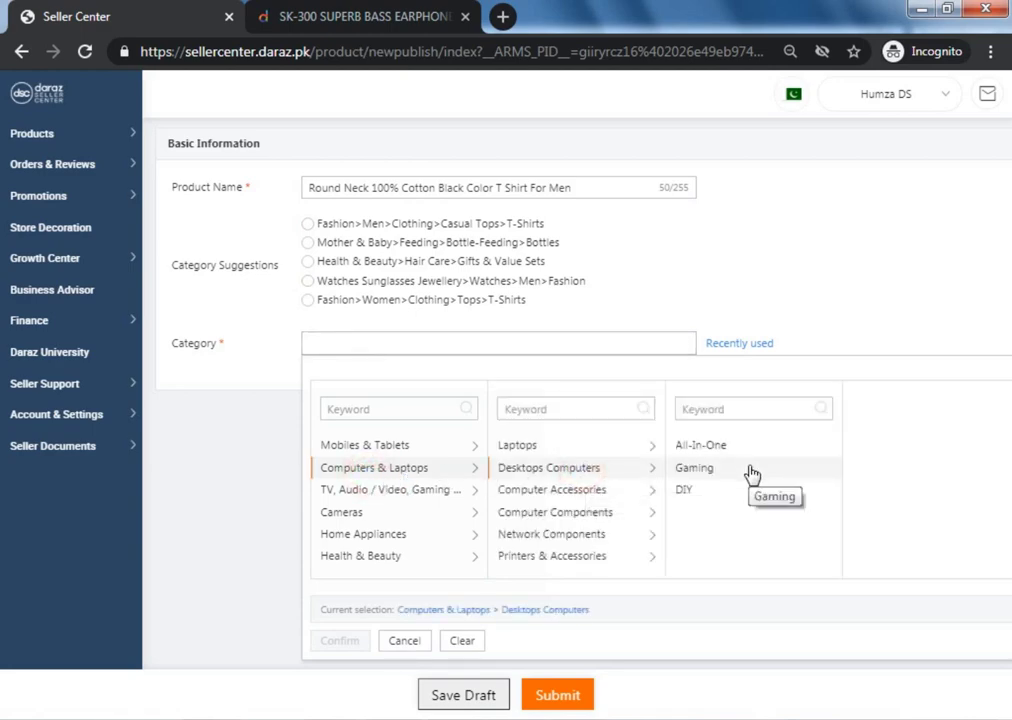
click(272, 368)
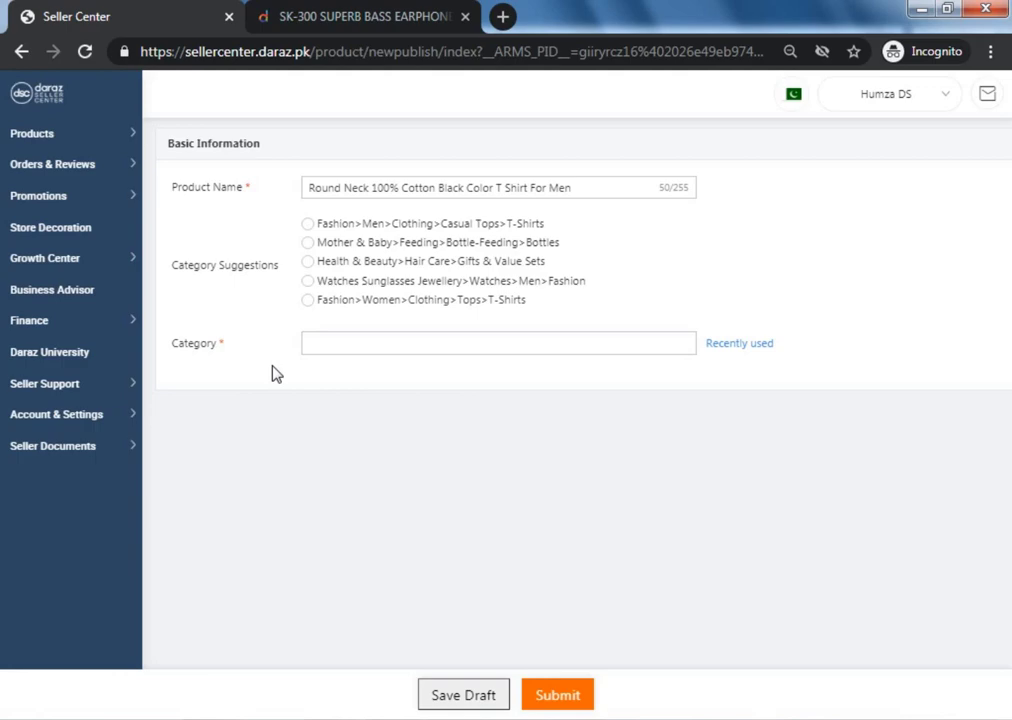
- Check the category path on the earphones listing in the storefront, and return to the Seller Center form
click(322, 51)
click(320, 16)
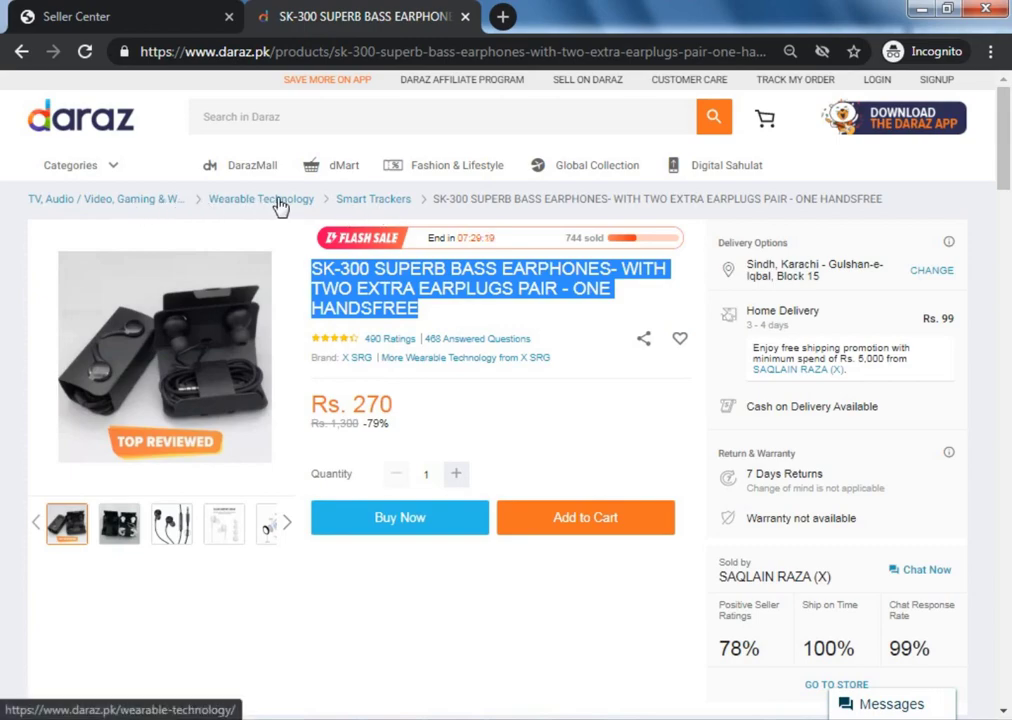
click(118, 17)
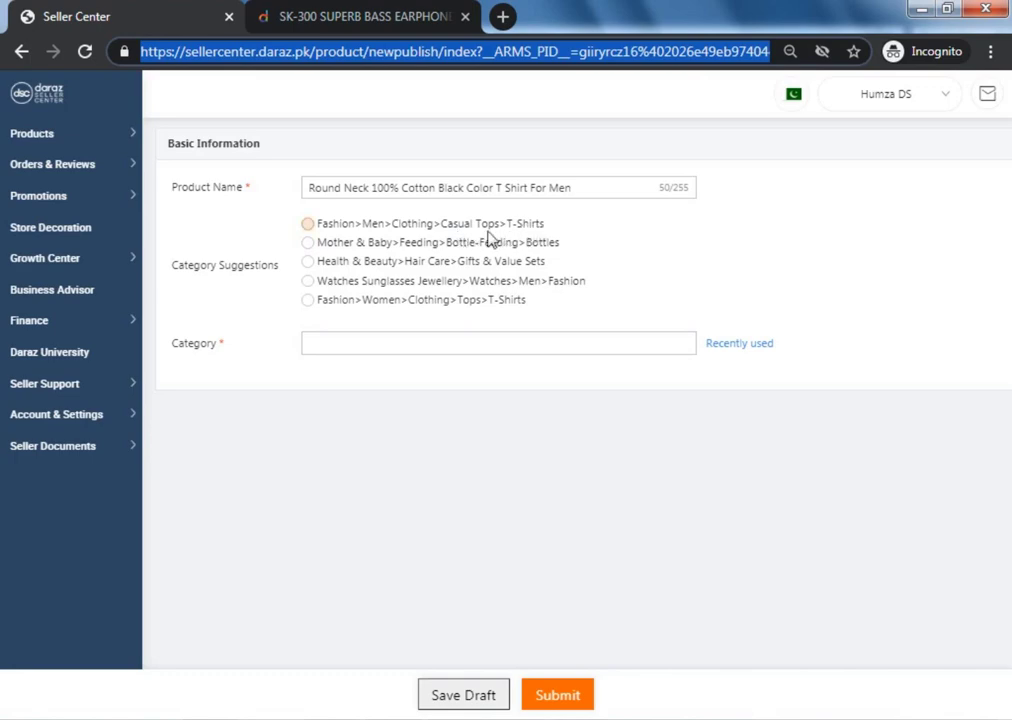
- Choose the suggested category Fashion>Men>Clothing>Casual Tops>T-Shirts and expand the additional product attributes
click(309, 225)
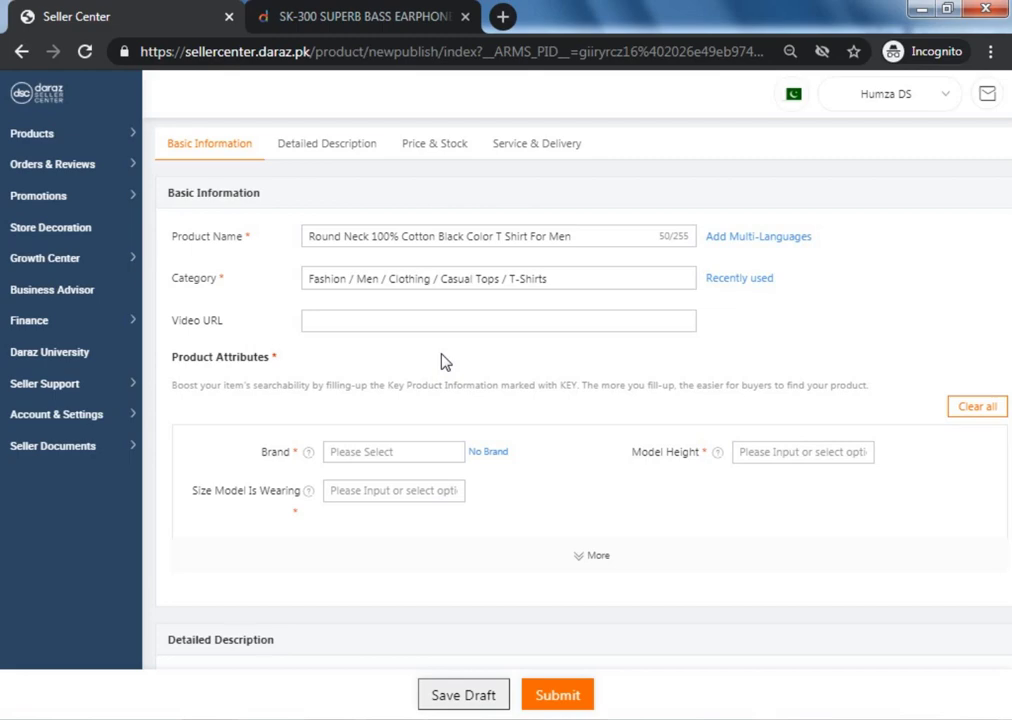
click(600, 556)
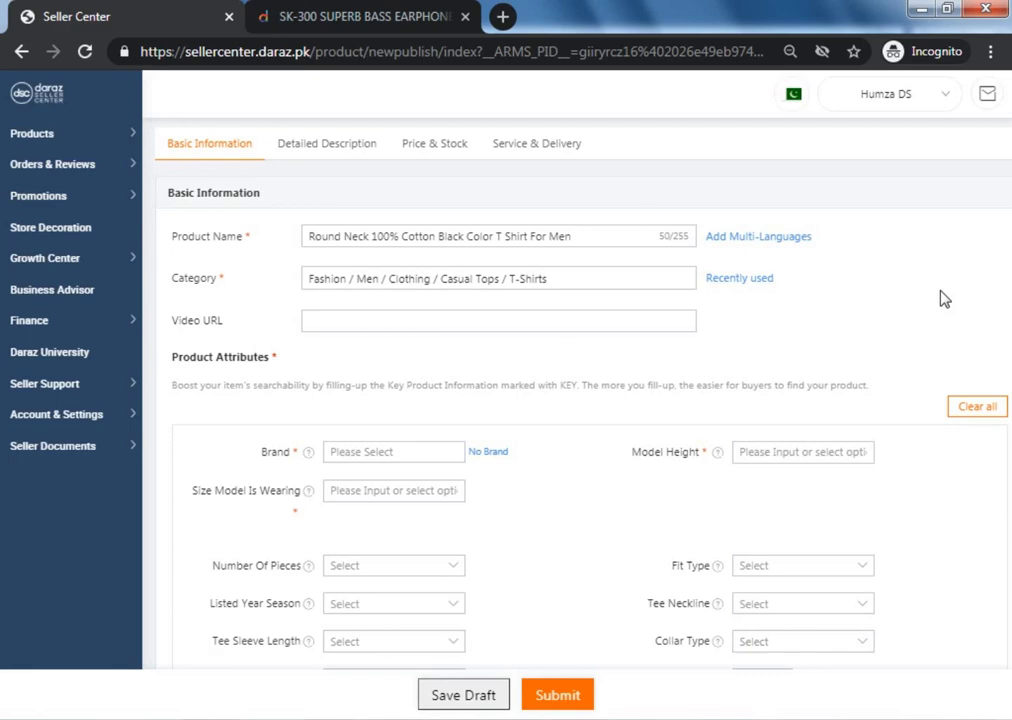
- Compare the product attribute fields of the new T-shirt with the specifications shown on the earphones storefront listing
click(368, 18)
click(335, 51)
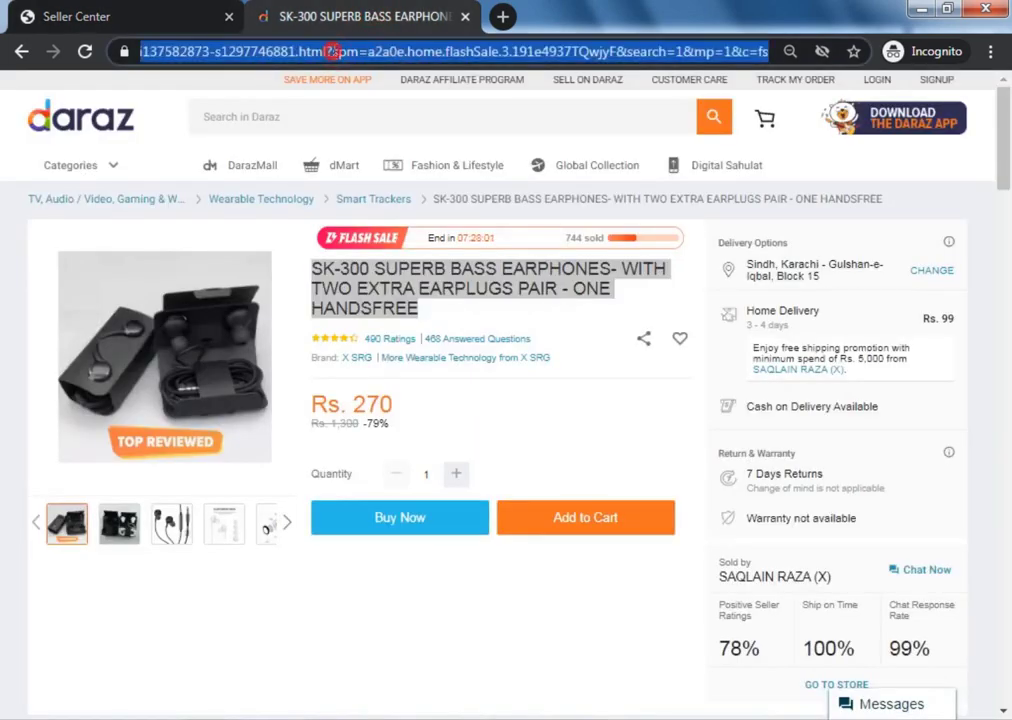
click(172, 28)
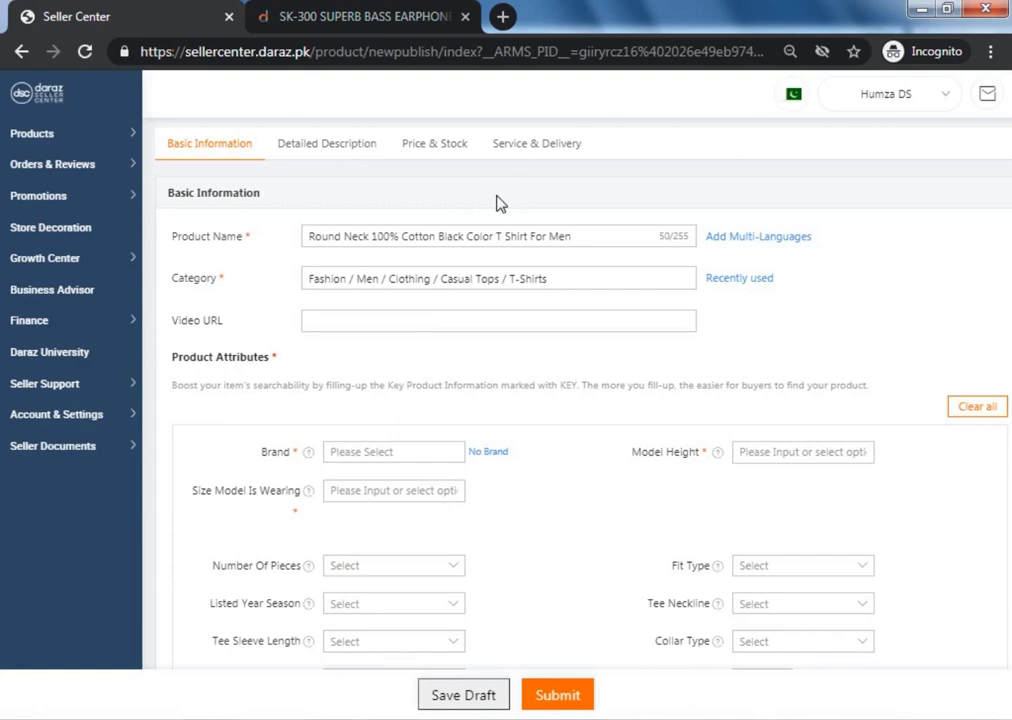
click(870, 368)
scroll(870, 372, down, 4)
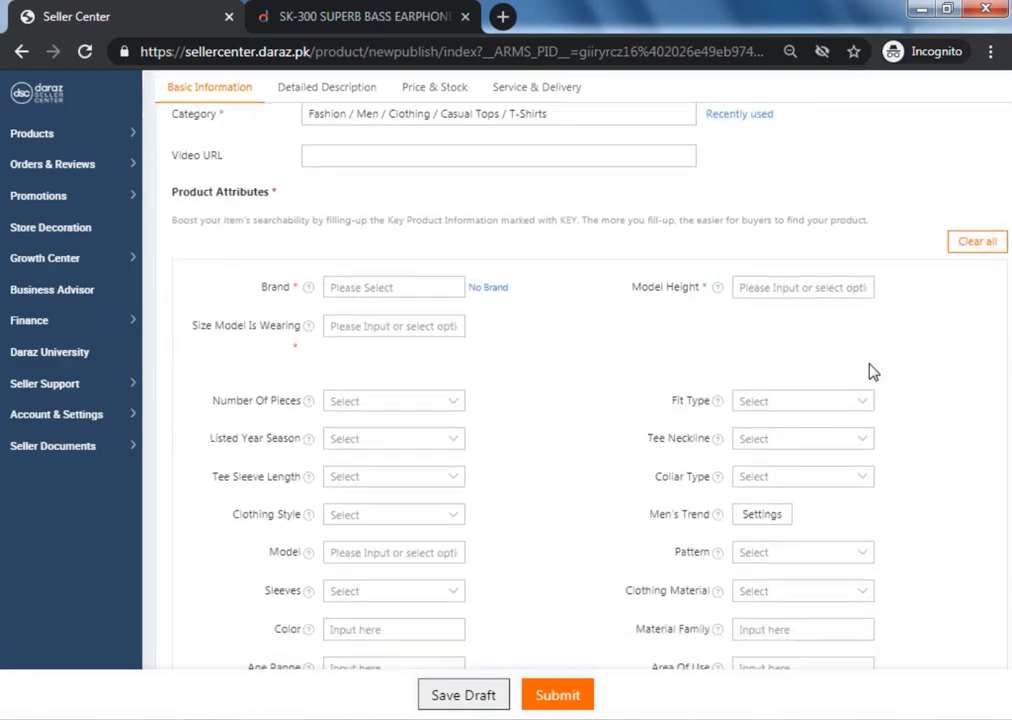
scroll(806, 372, up, 1)
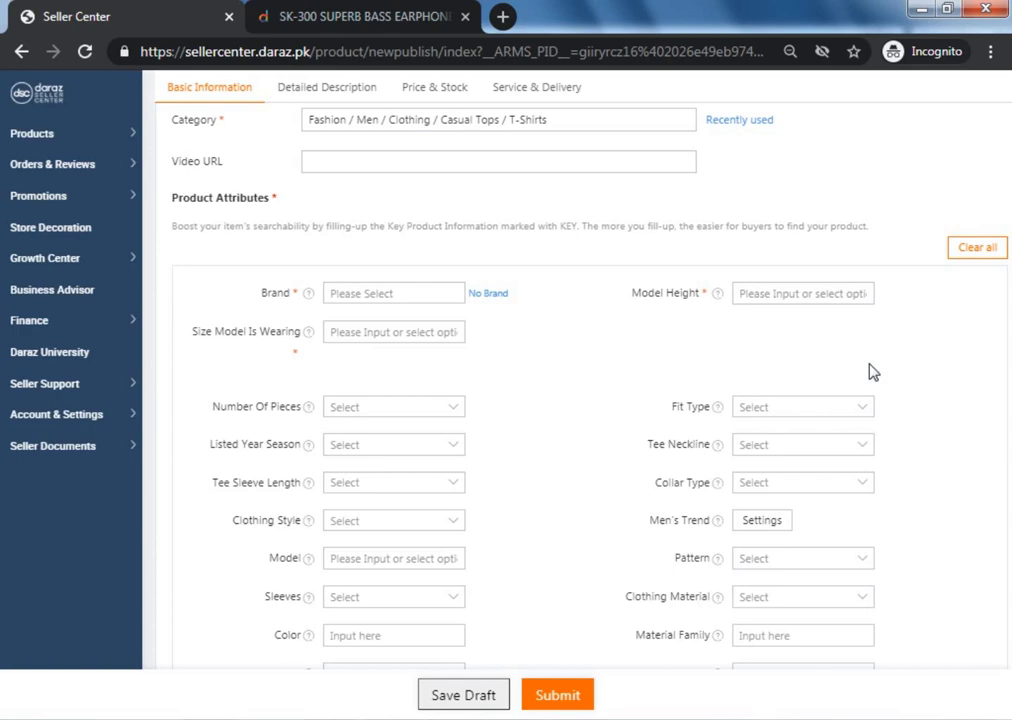
click(330, 17)
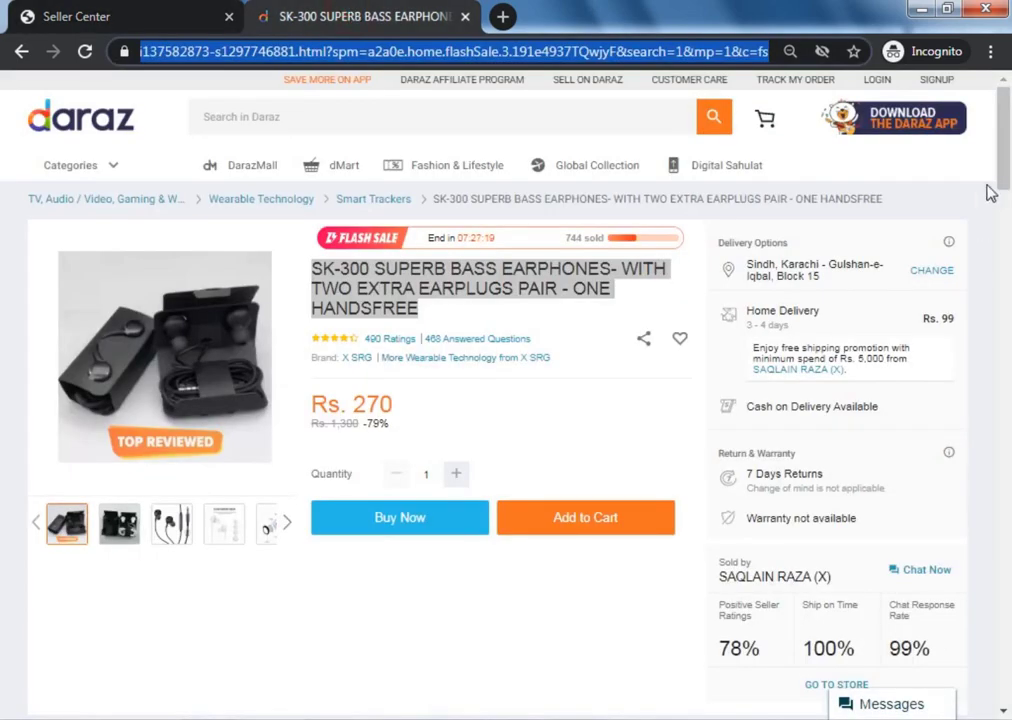
scroll(1010, 203, down, 10)
scroll(1010, 255, up, 3)
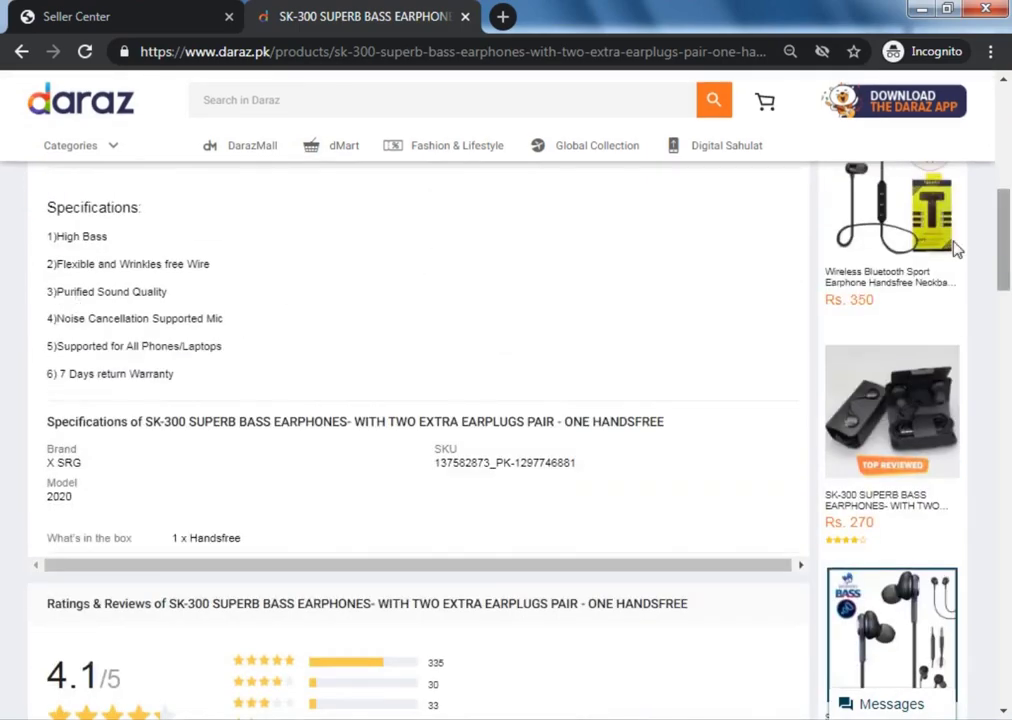
click(1004, 248)
scroll(1004, 248, up, 4)
click(140, 24)
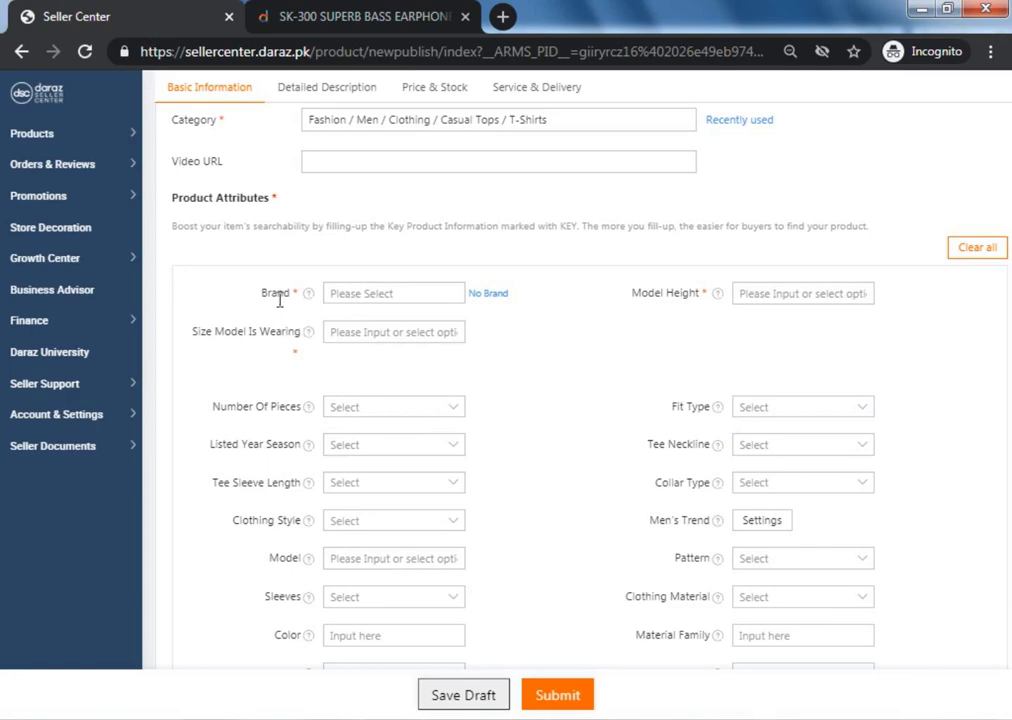
- Open the new brand request form from the Brand field's help and try to submit a brand named after the seller
click(349, 288)
mouse_move(309, 296)
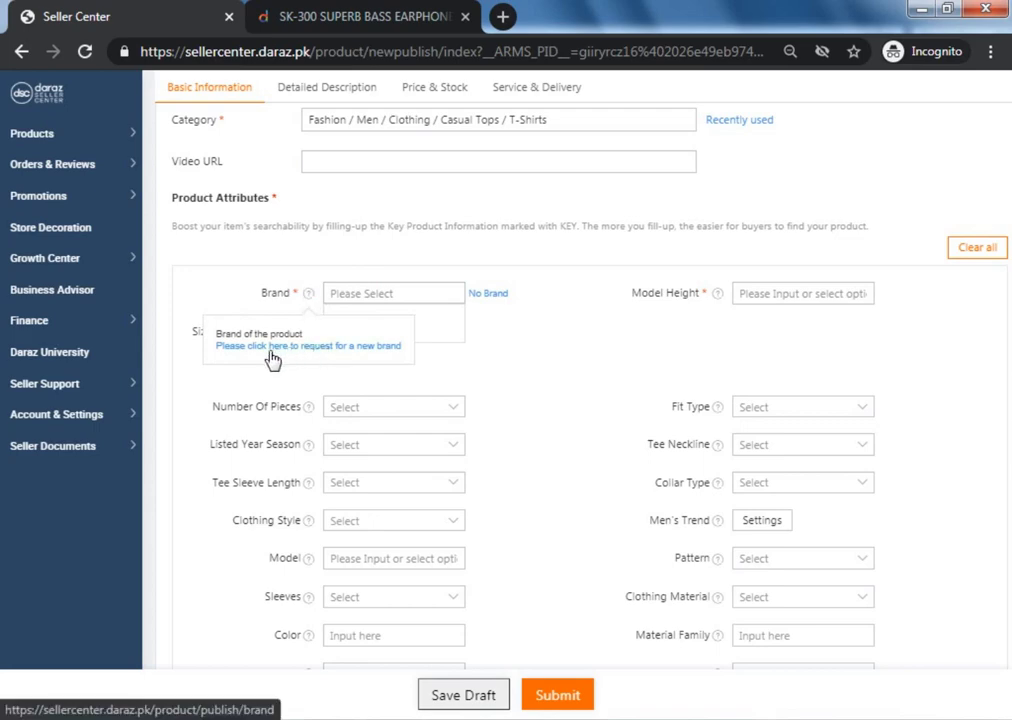
click(329, 347)
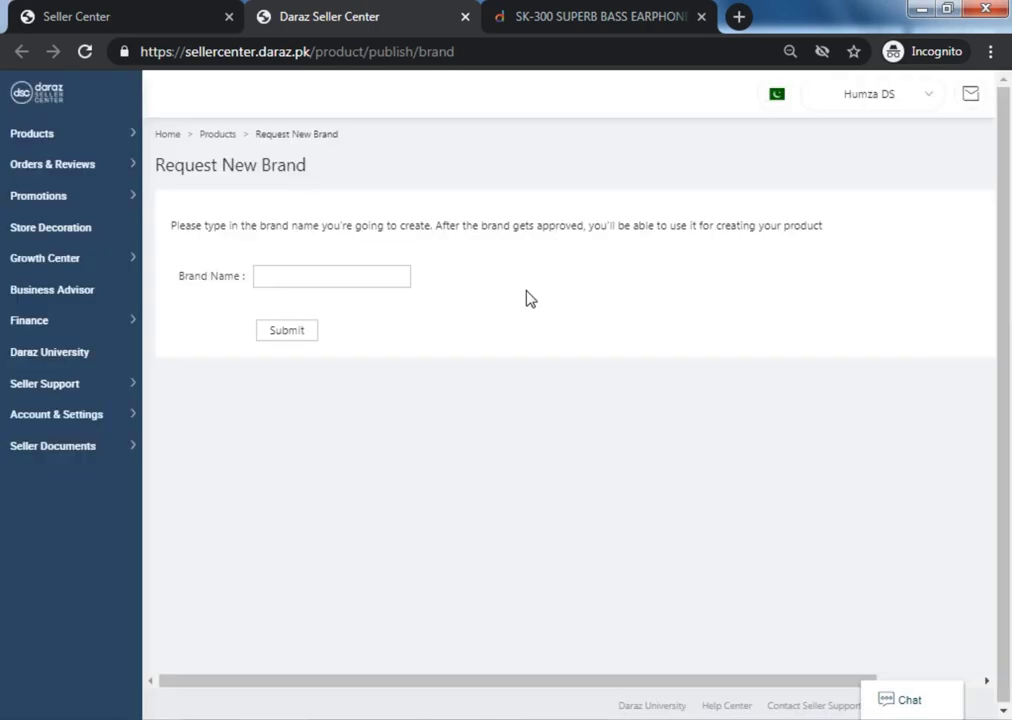
click(329, 274)
text(Hamza DS)
click(289, 332)
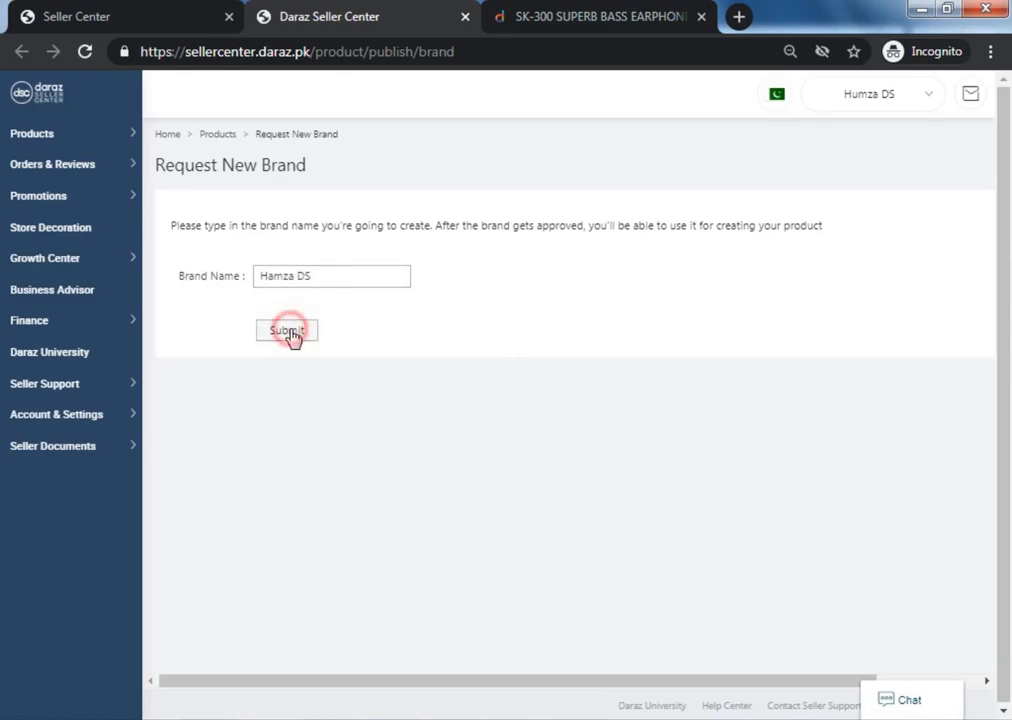
click(582, 437)
- Append 1 to the requested brand name and try to submit the request again
click(318, 277)
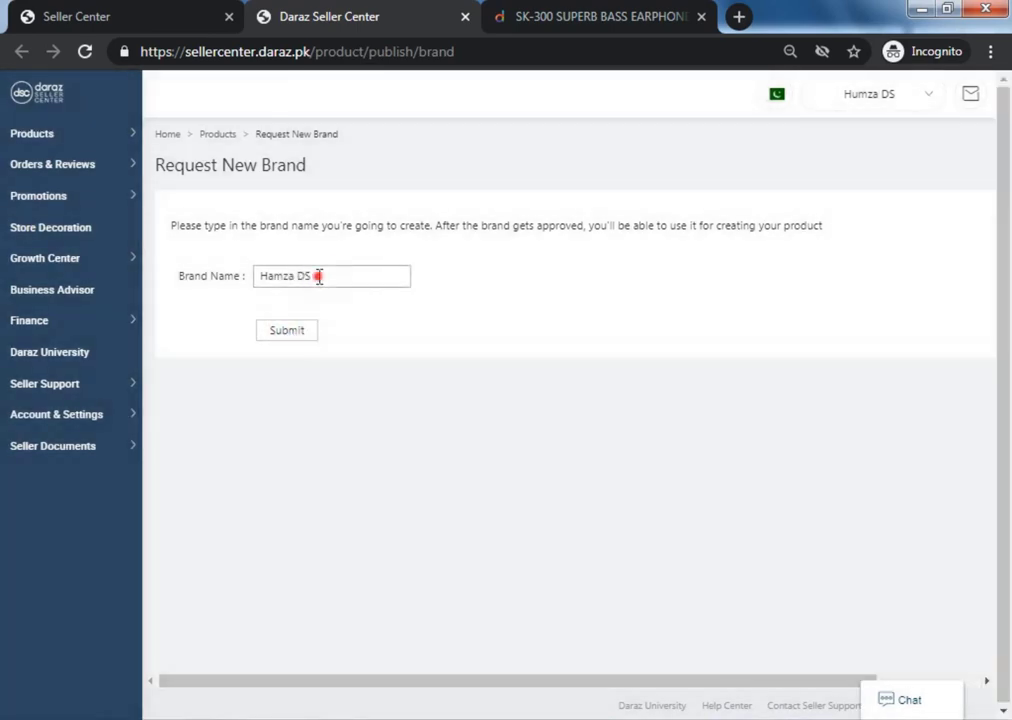
text(1)
click(305, 330)
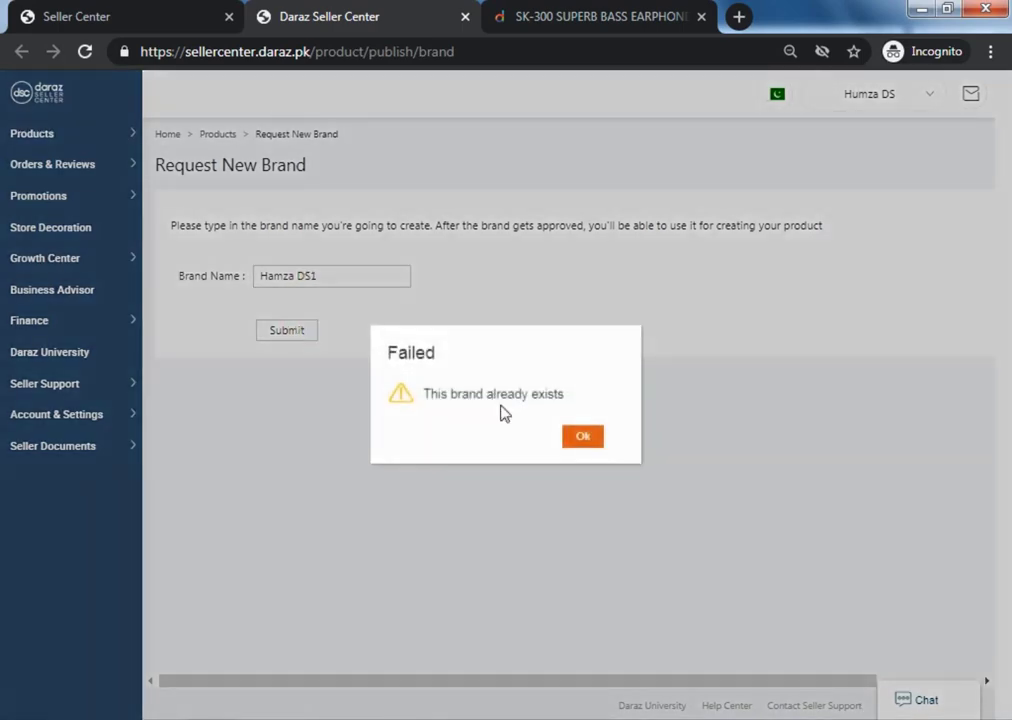
click(595, 439)
- Append 2 to the end of the requested brand name and submit the brand request
click(350, 274)
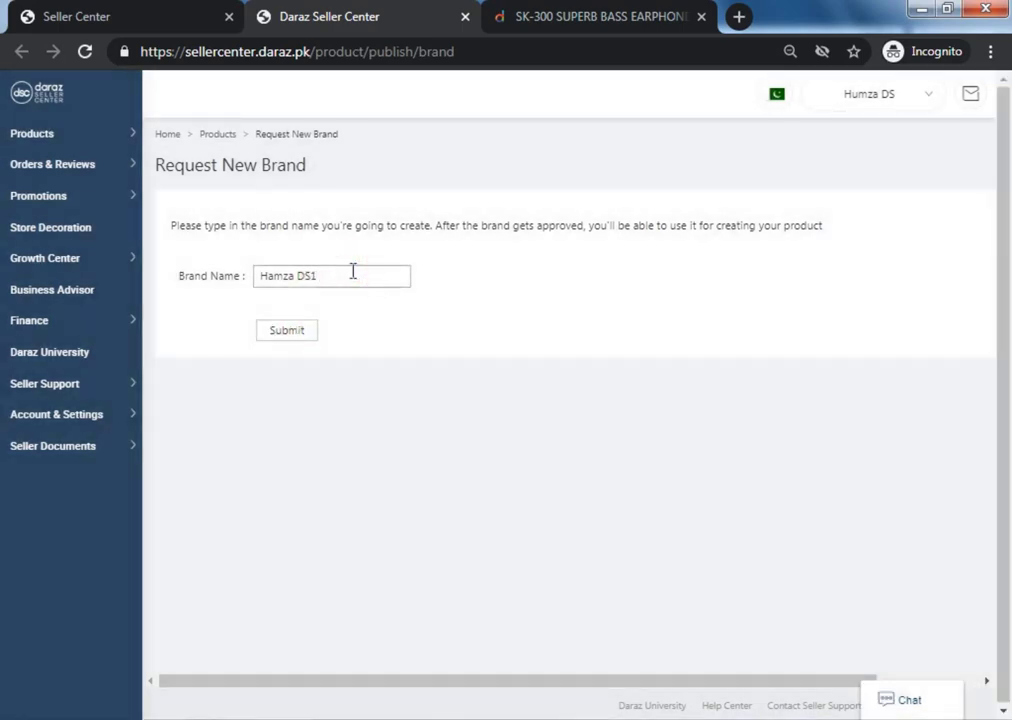
text(2)
click(292, 329)
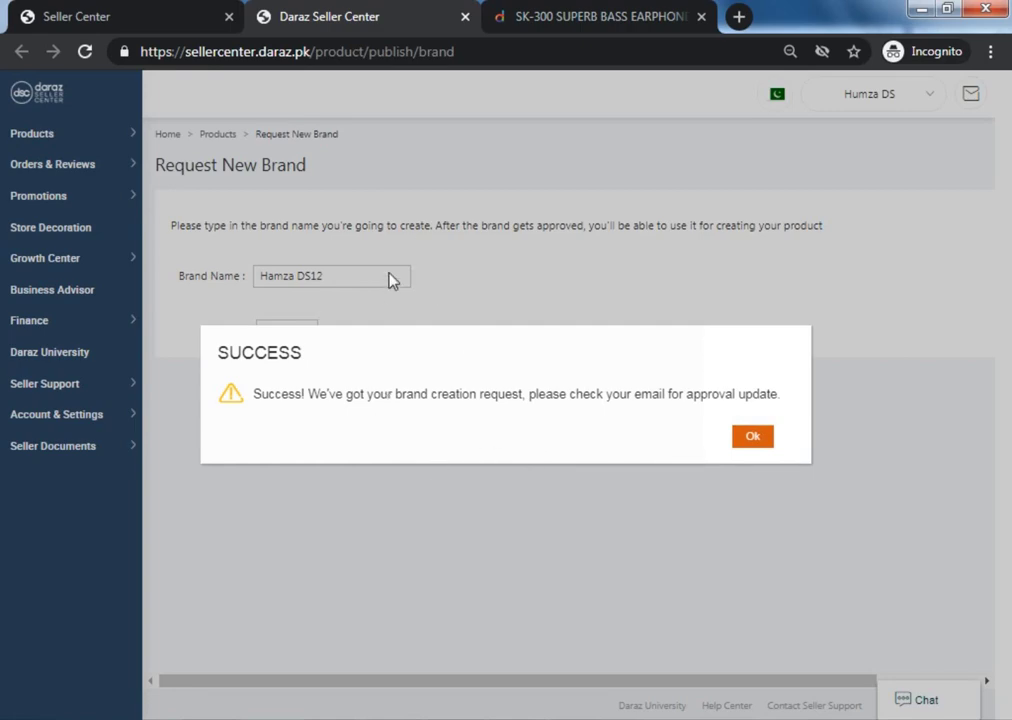
click(752, 436)
- Return to the product form, search the brands for "ha" and set the product's brand to Haizhixing
click(72, 24)
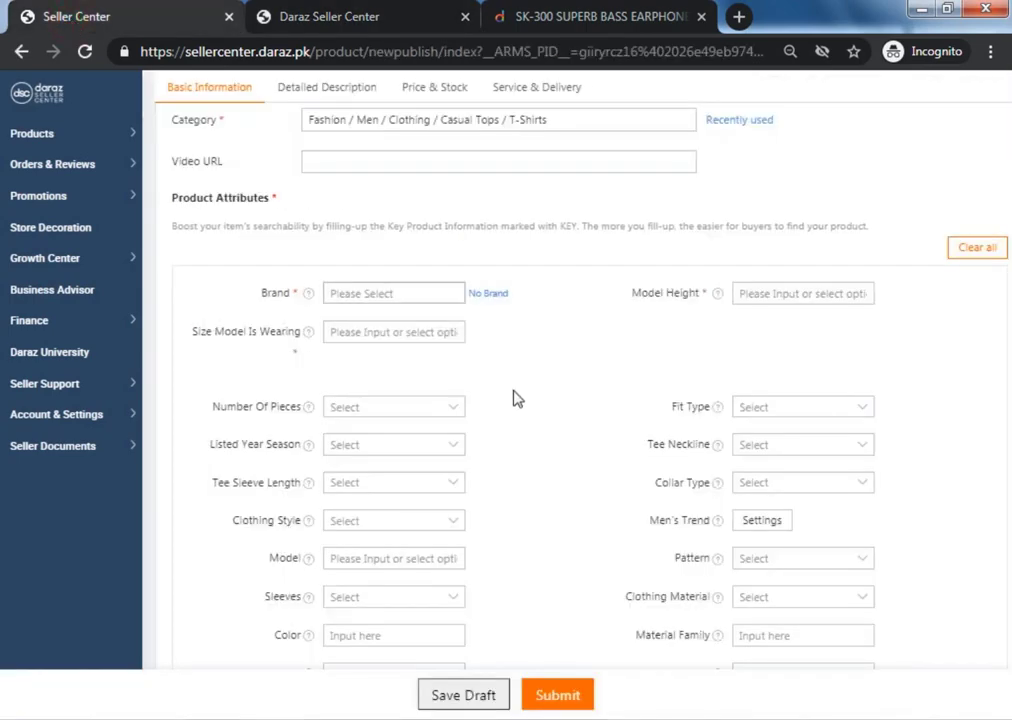
click(349, 295)
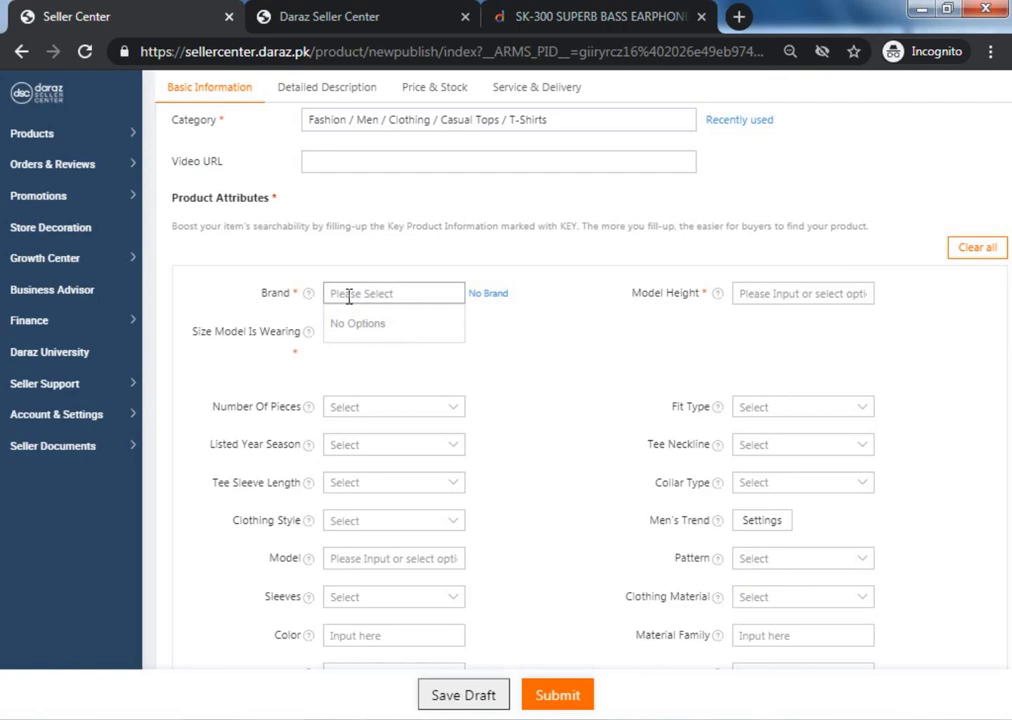
text(ha)
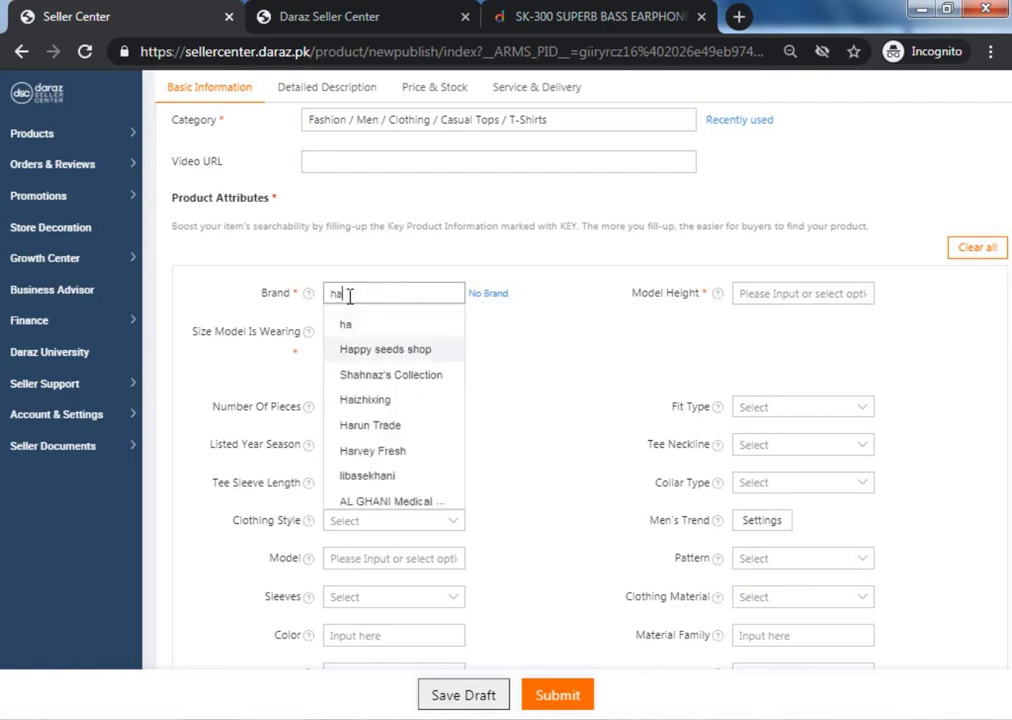
click(376, 325)
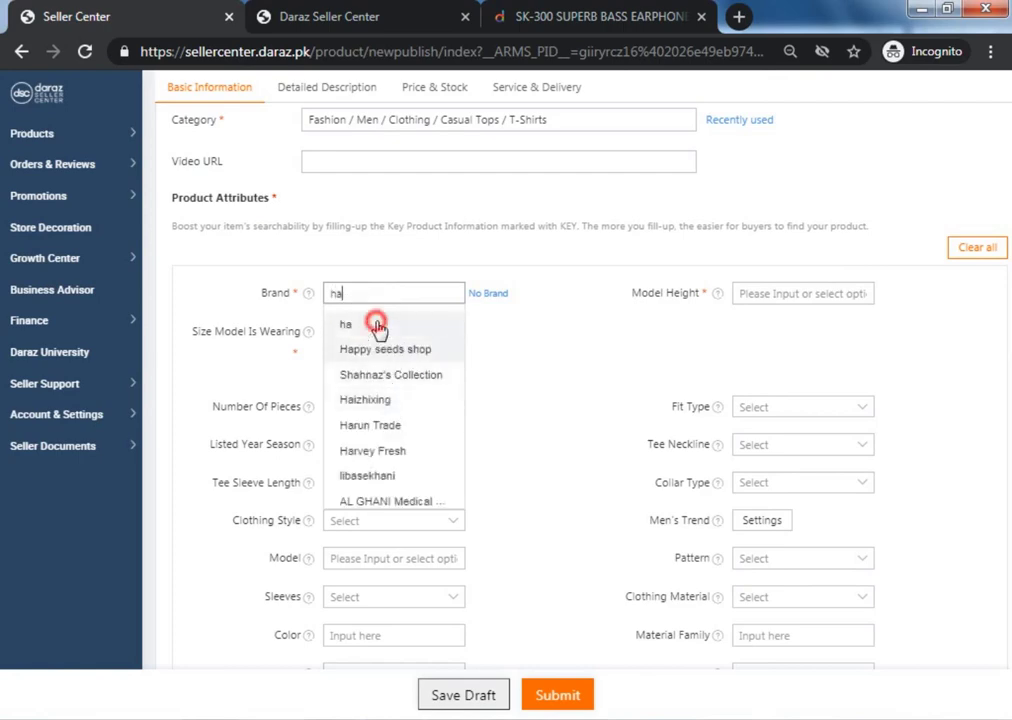
click(384, 323)
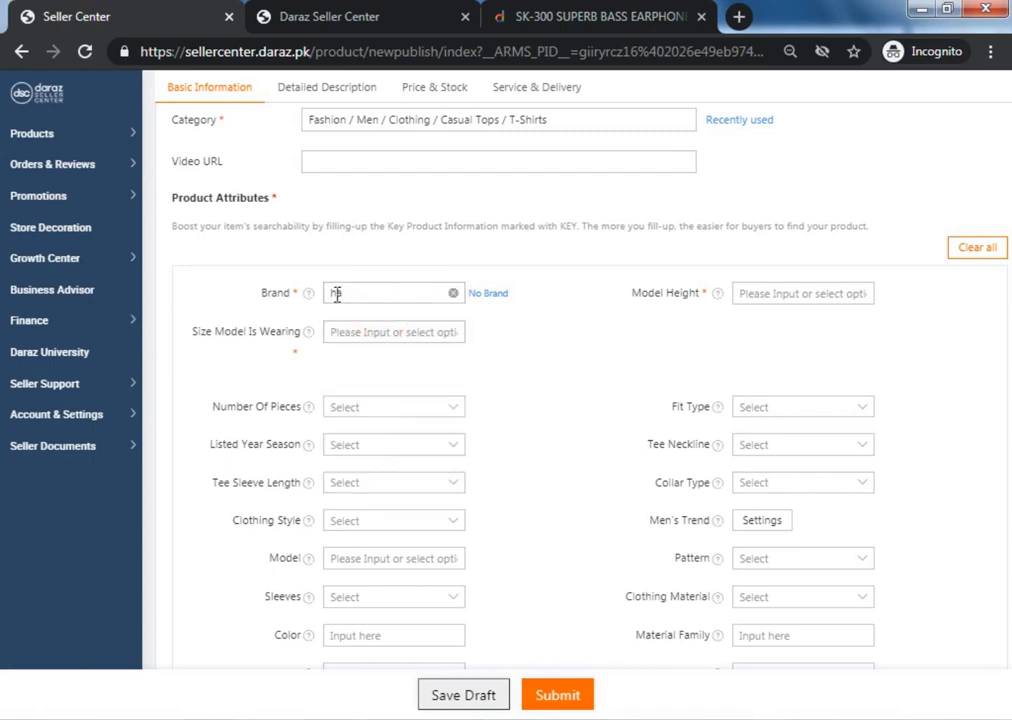
click(339, 295)
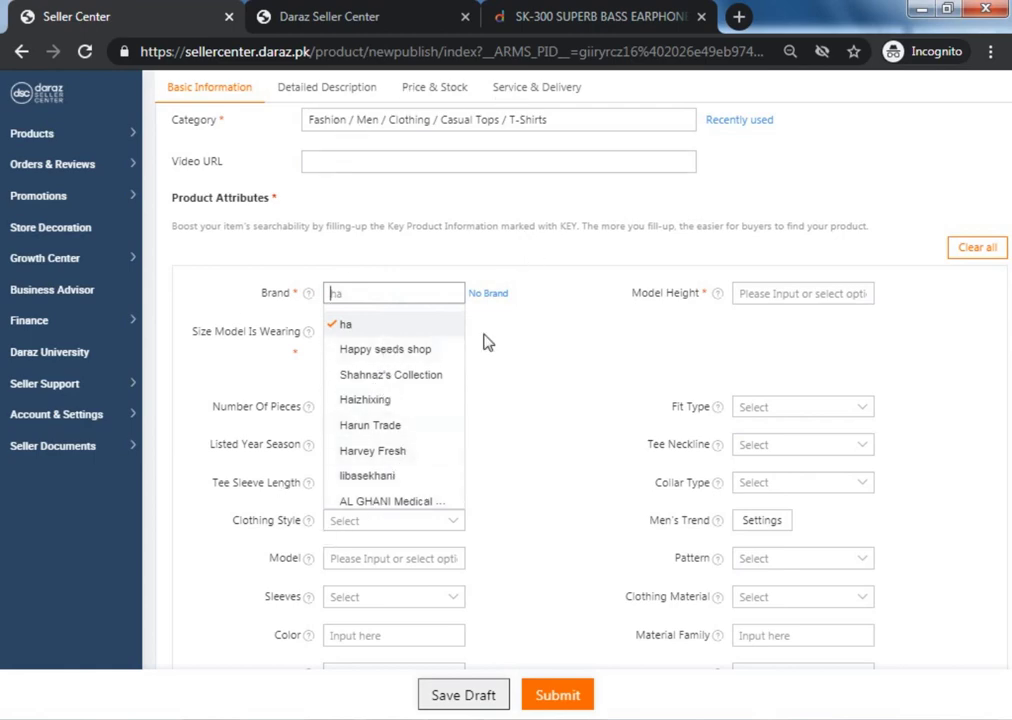
click(395, 399)
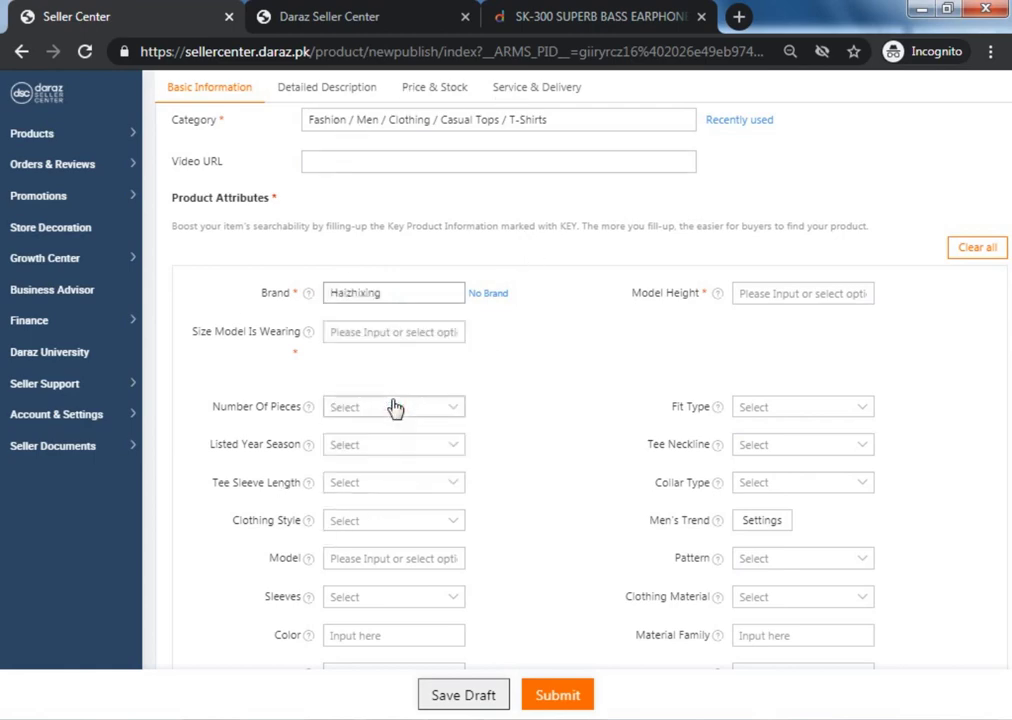
click(535, 267)
click(438, 330)
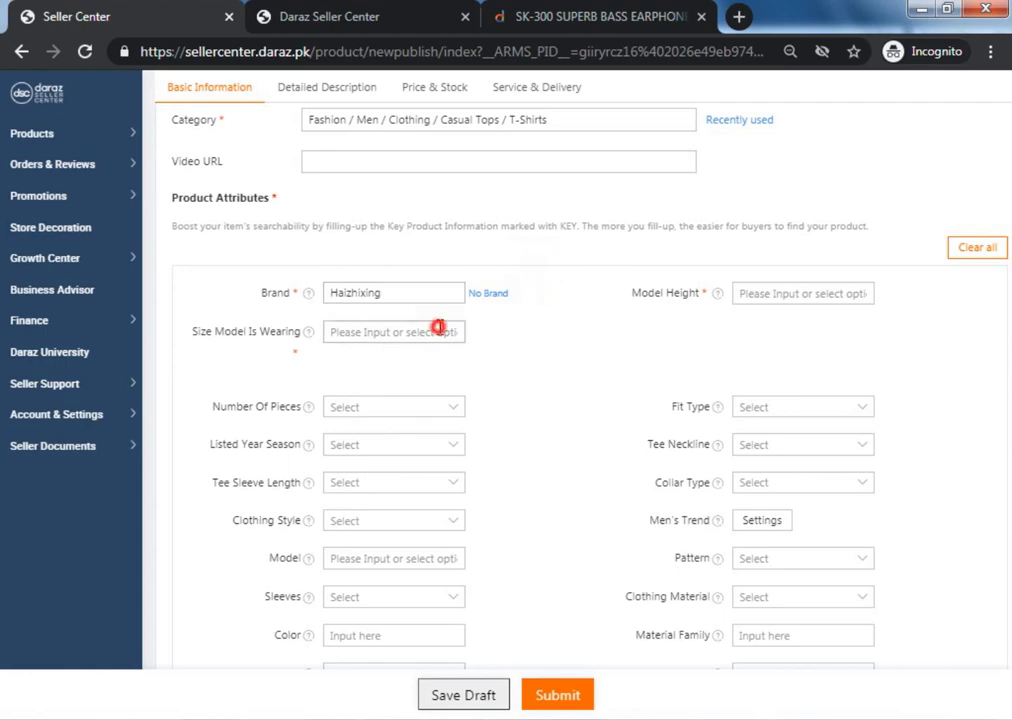
click(495, 328)
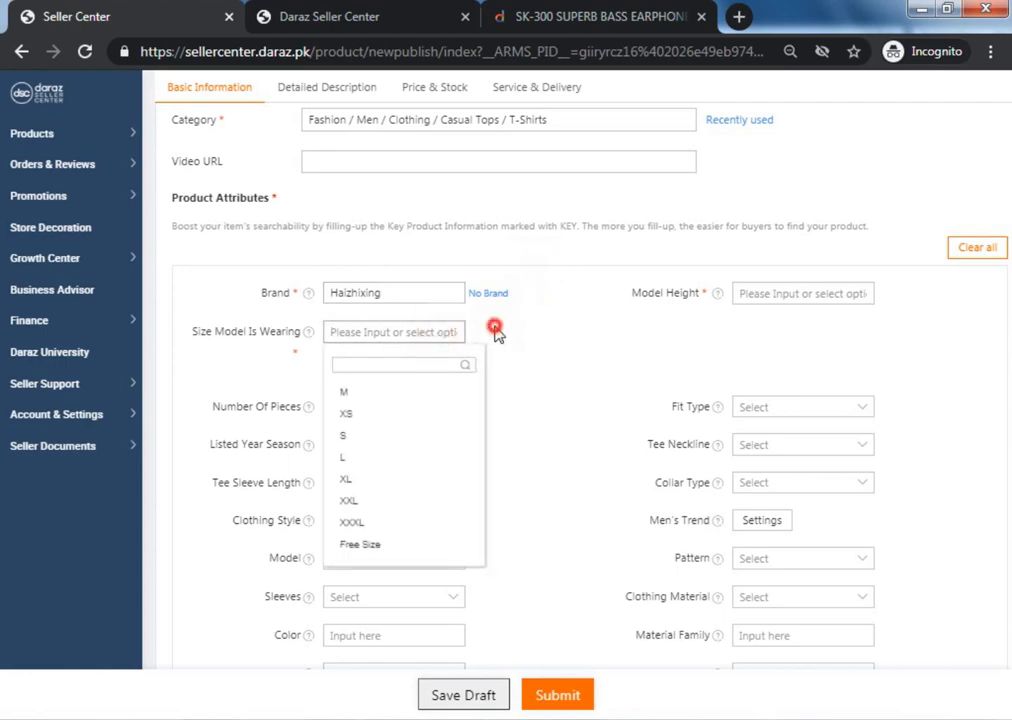
mouse_move(716, 296)
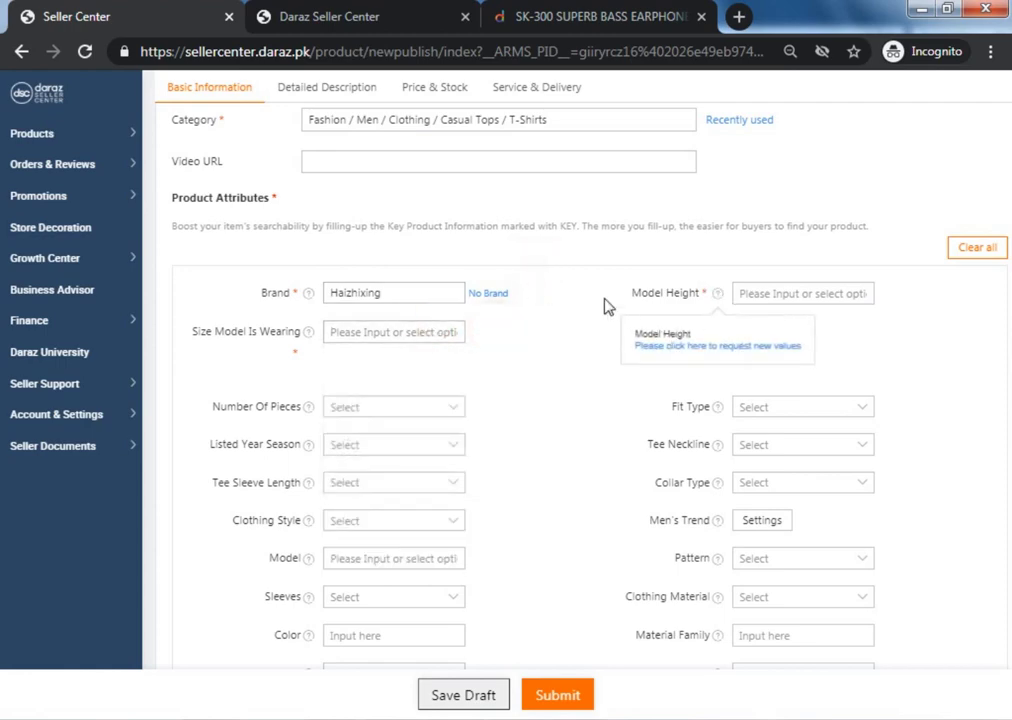
scroll(607, 306, down, 2)
click(930, 228)
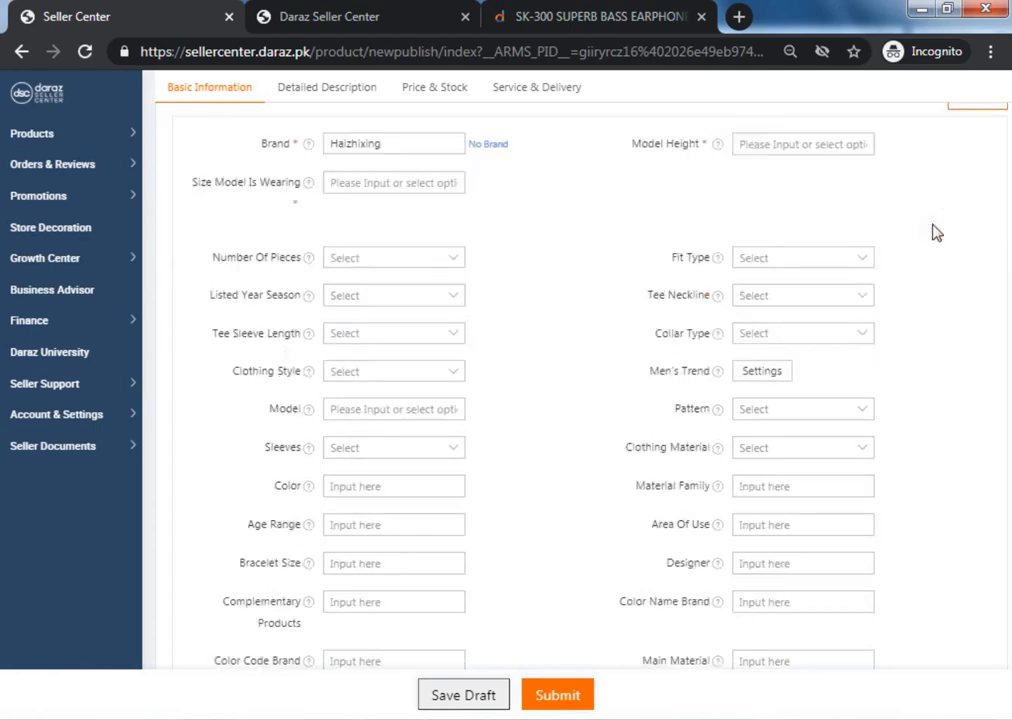
scroll(935, 232, up, 1)
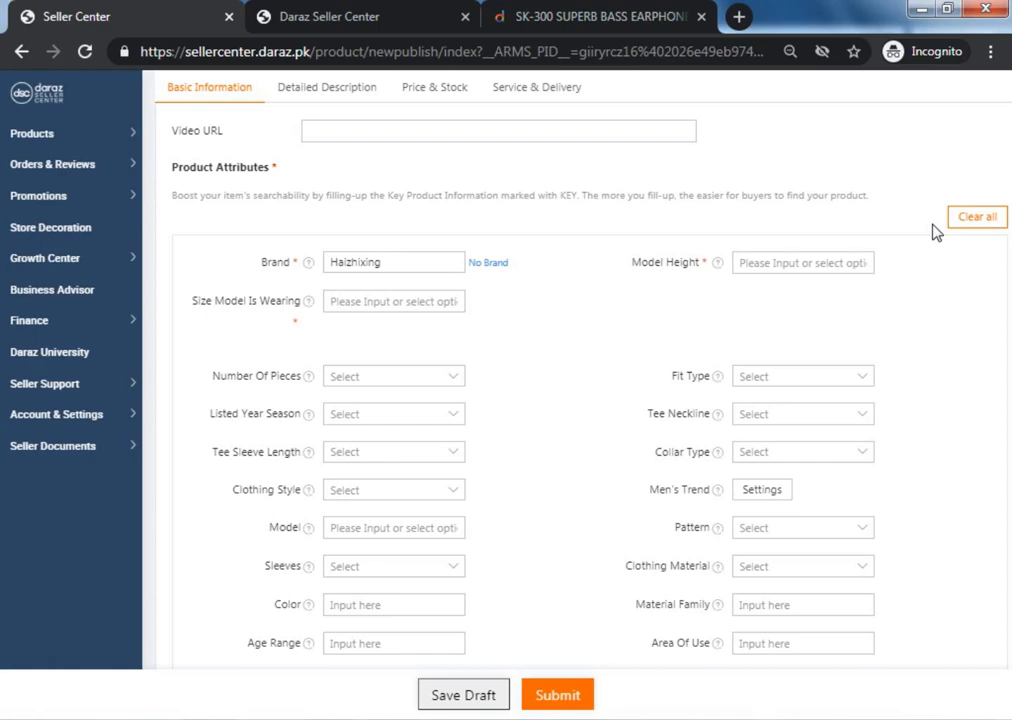
- Set the model height to 5' 11" and the size the model is wearing to XL
click(769, 265)
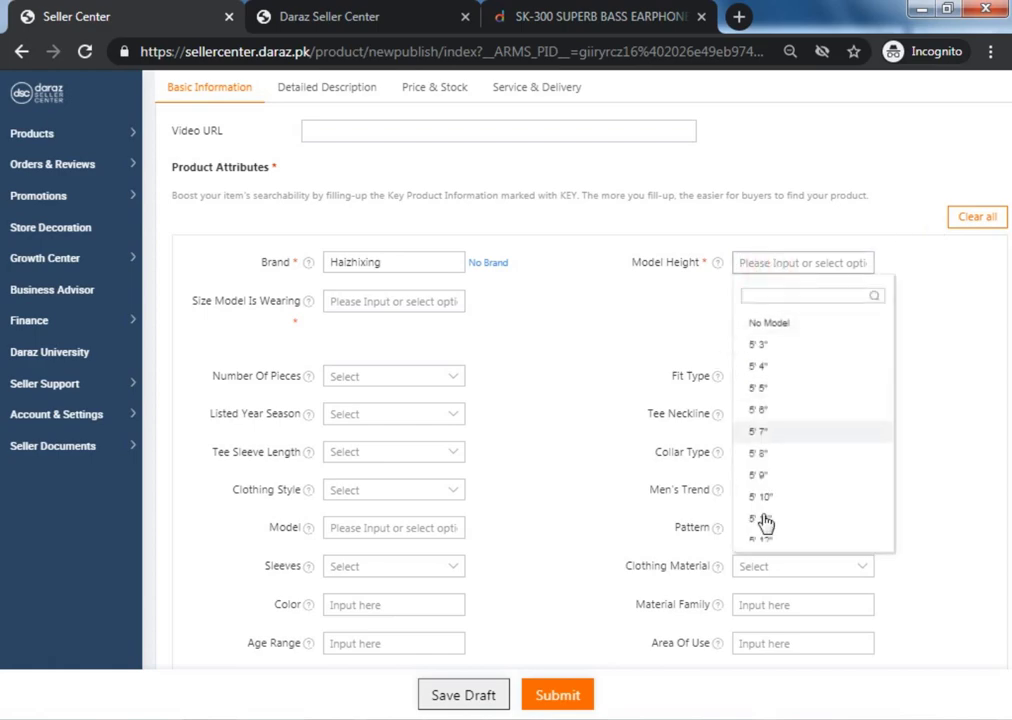
click(757, 517)
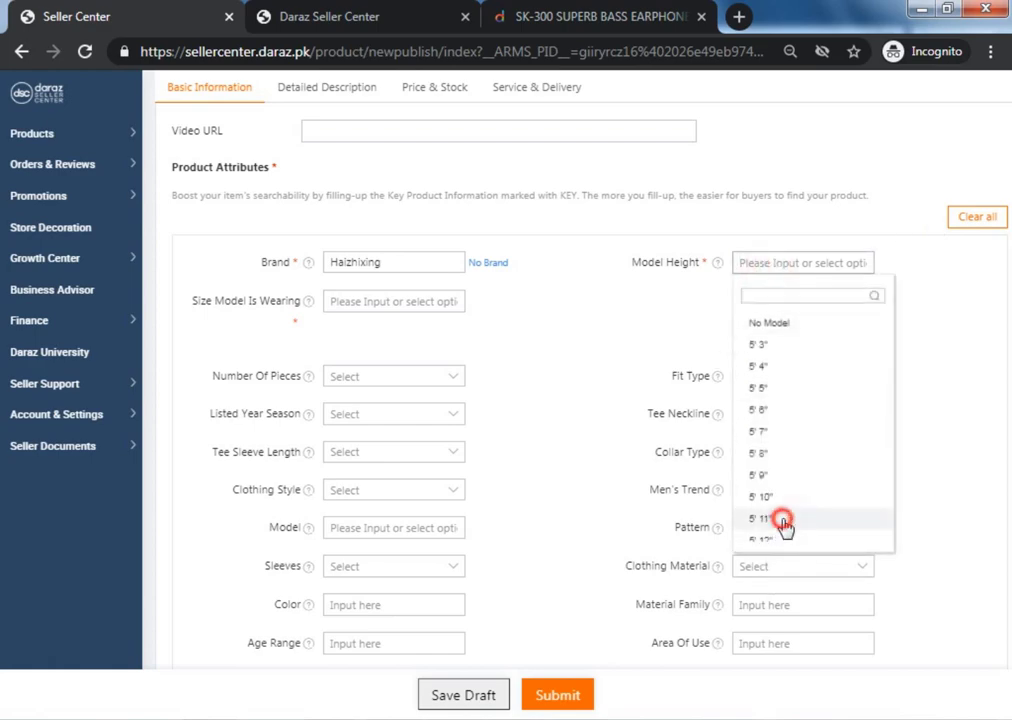
click(398, 301)
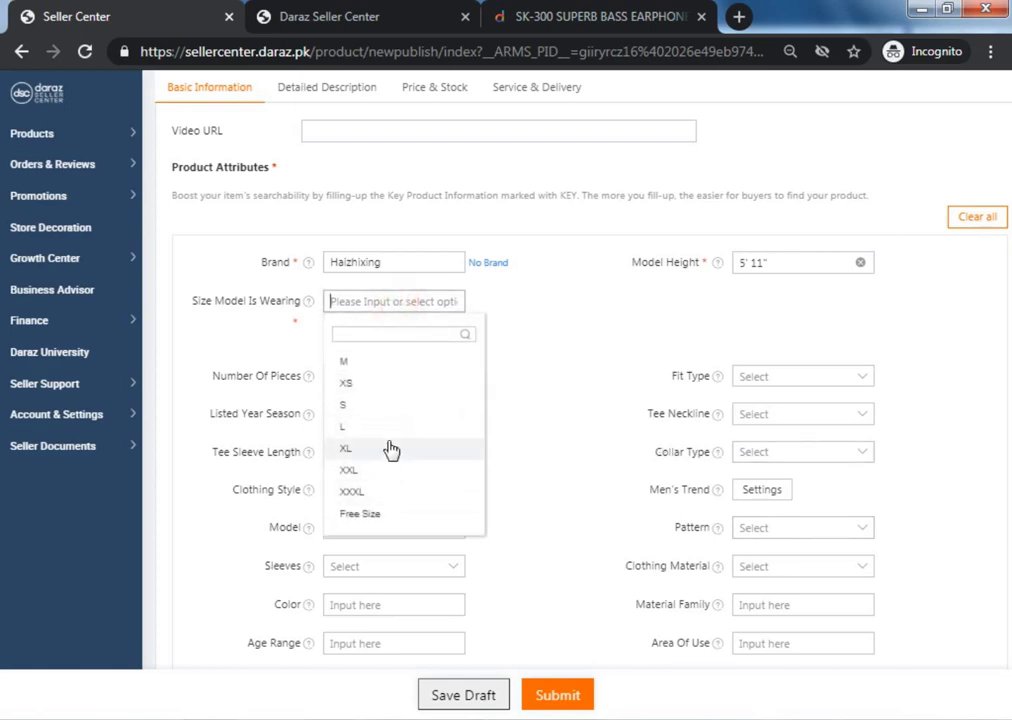
click(391, 447)
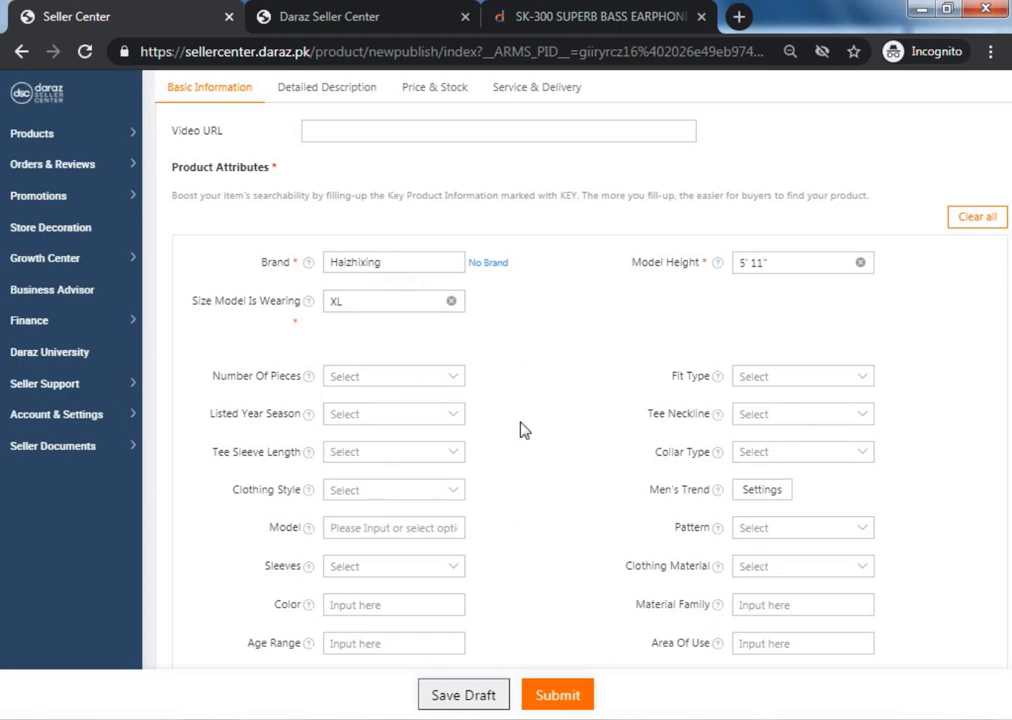
- Set the number of pieces to 1 Piece and the listed year season to Summer
click(443, 378)
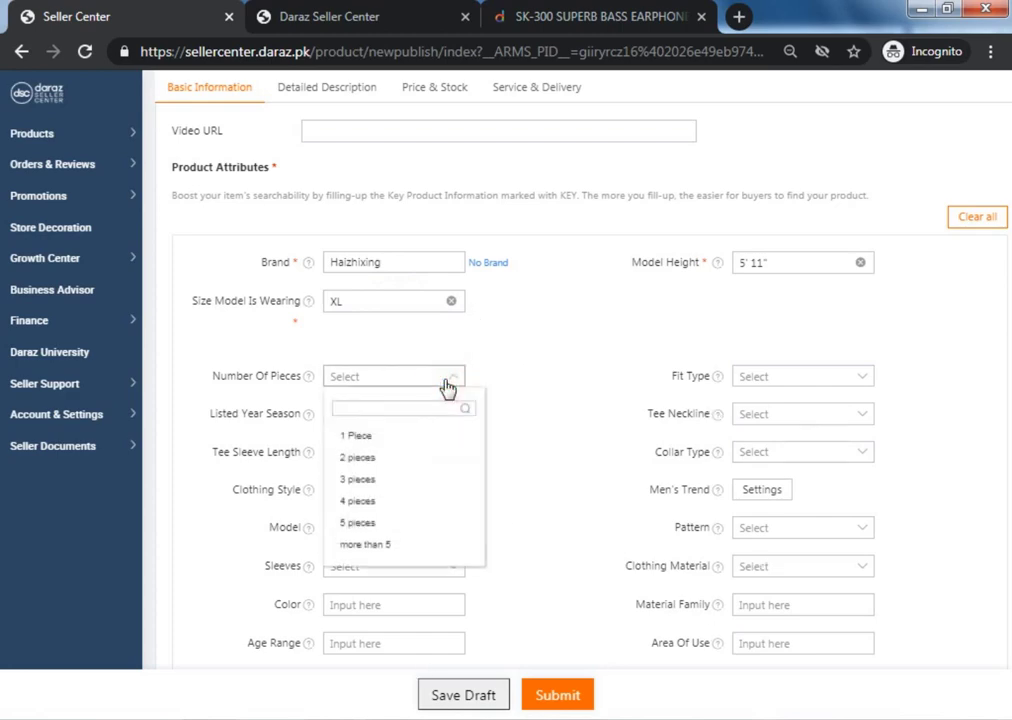
click(419, 440)
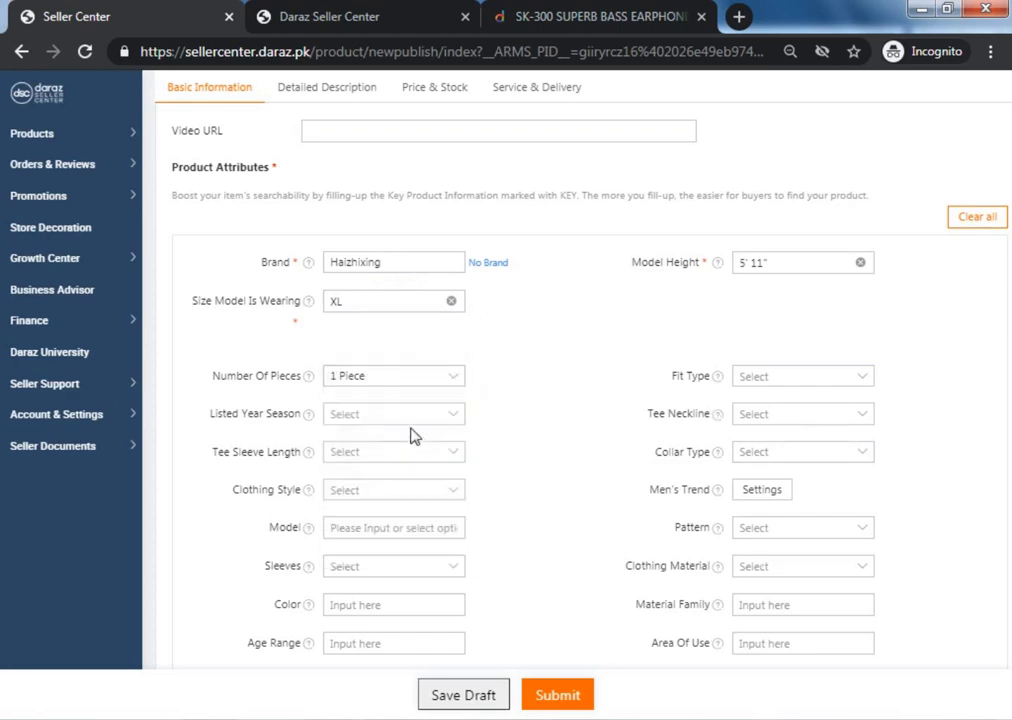
click(417, 426)
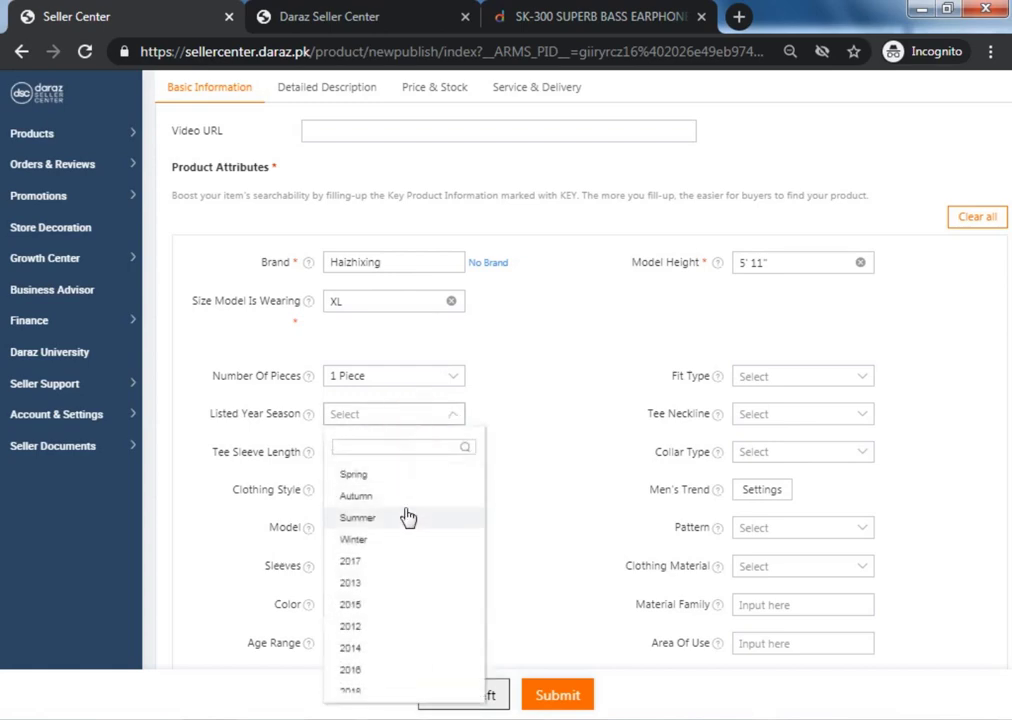
click(408, 517)
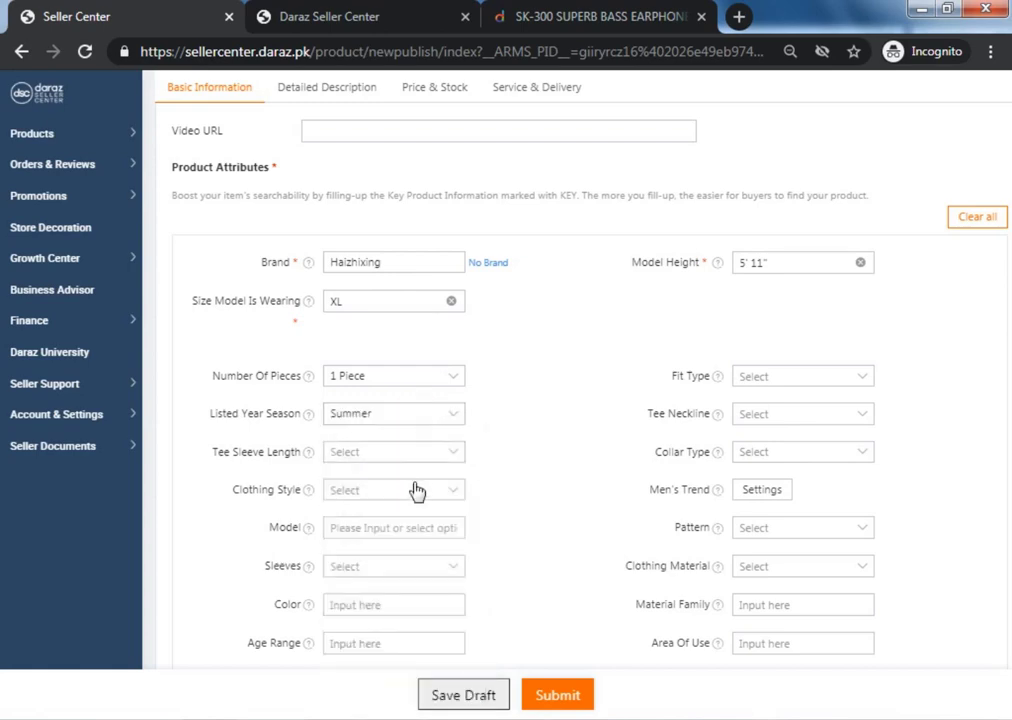
- Set the tee sleeve length to Short and the clothing style to Casual
click(407, 456)
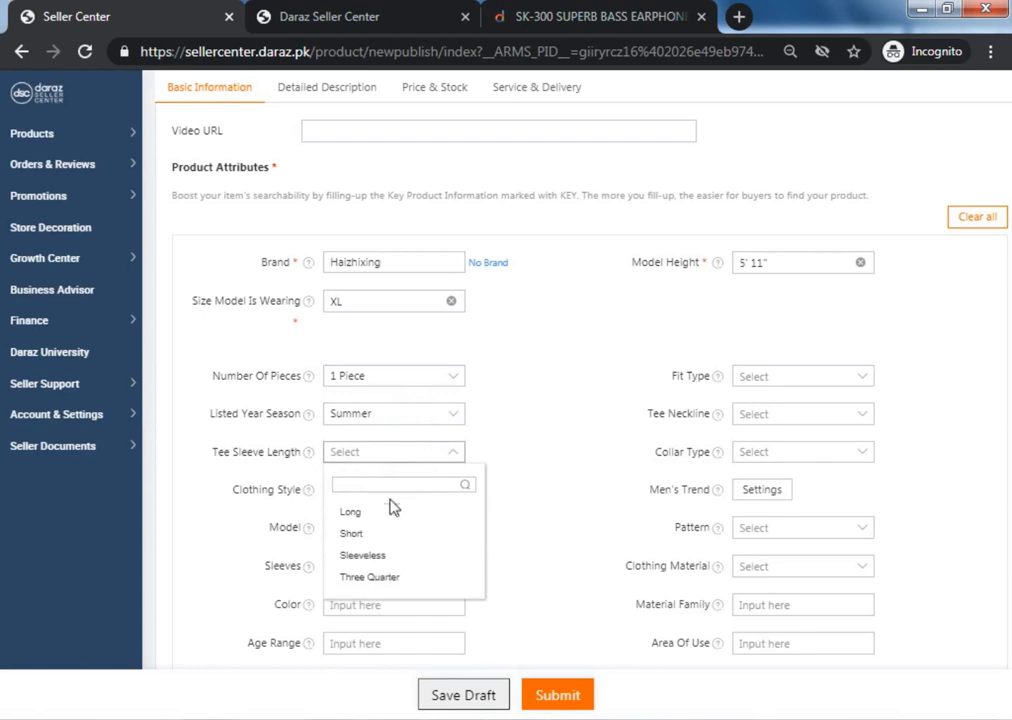
click(376, 536)
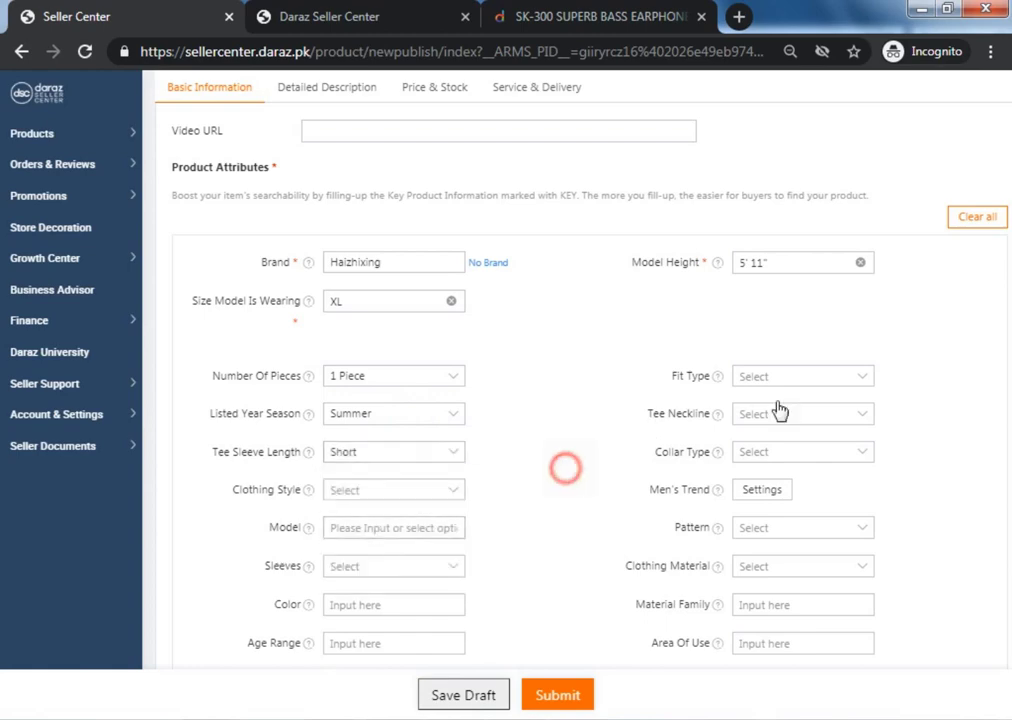
scroll(607, 335, down, 1)
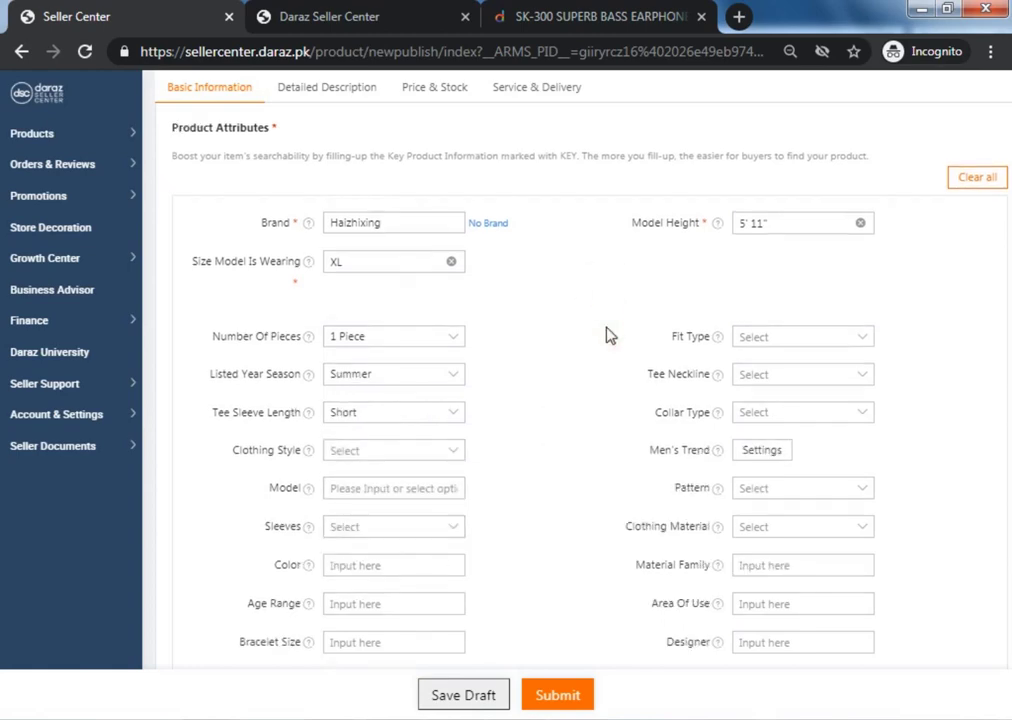
scroll(607, 335, down, 1)
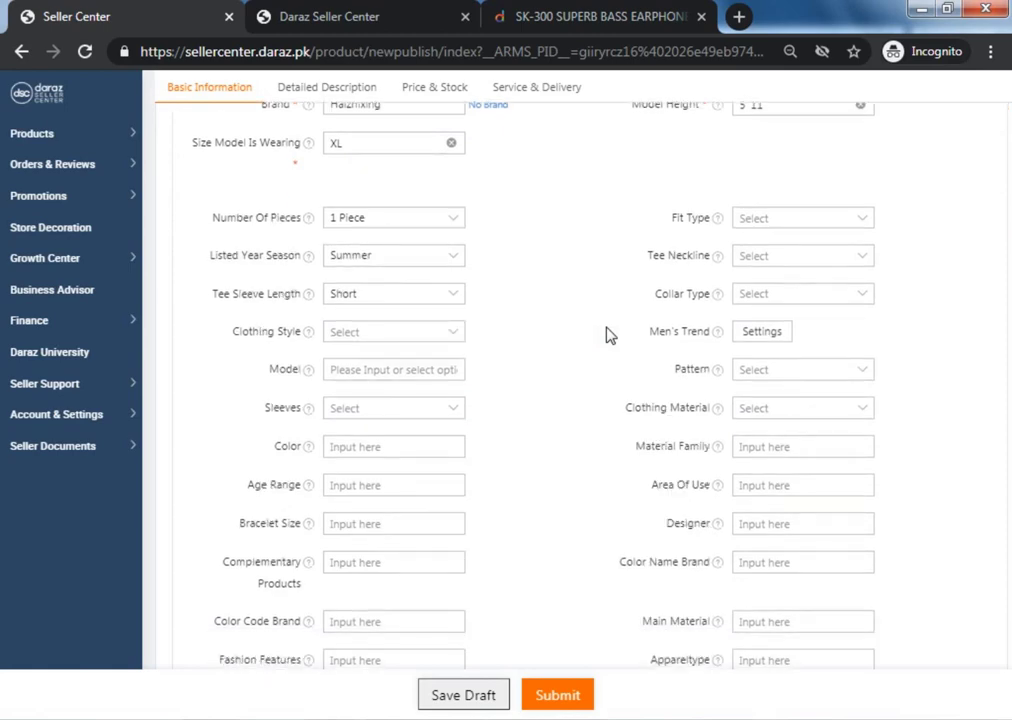
click(405, 328)
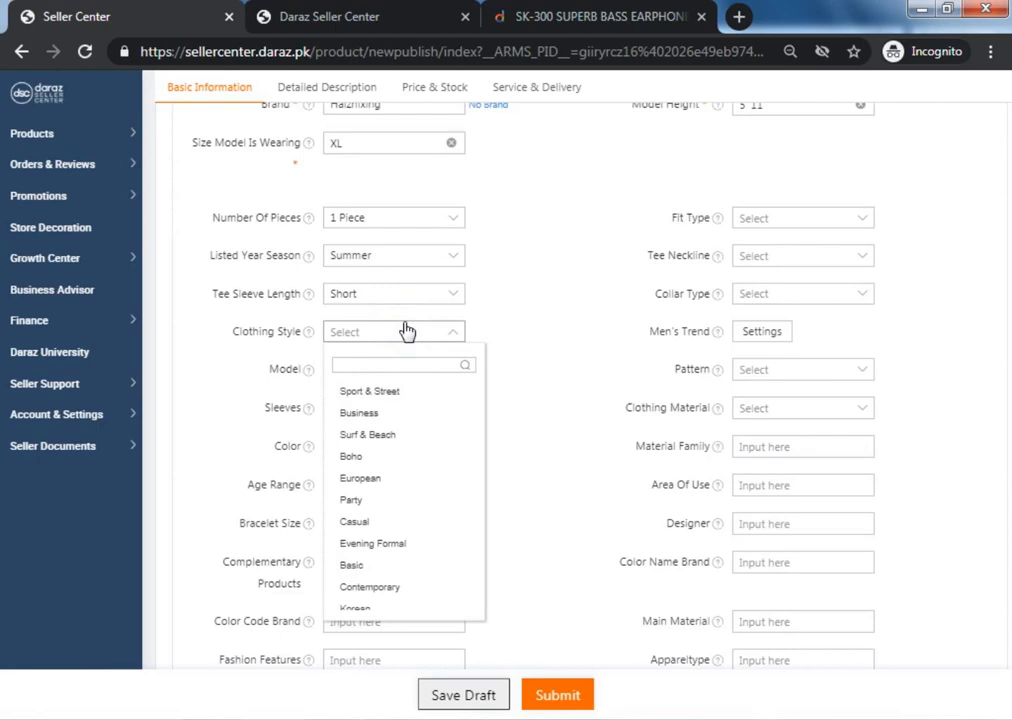
click(405, 522)
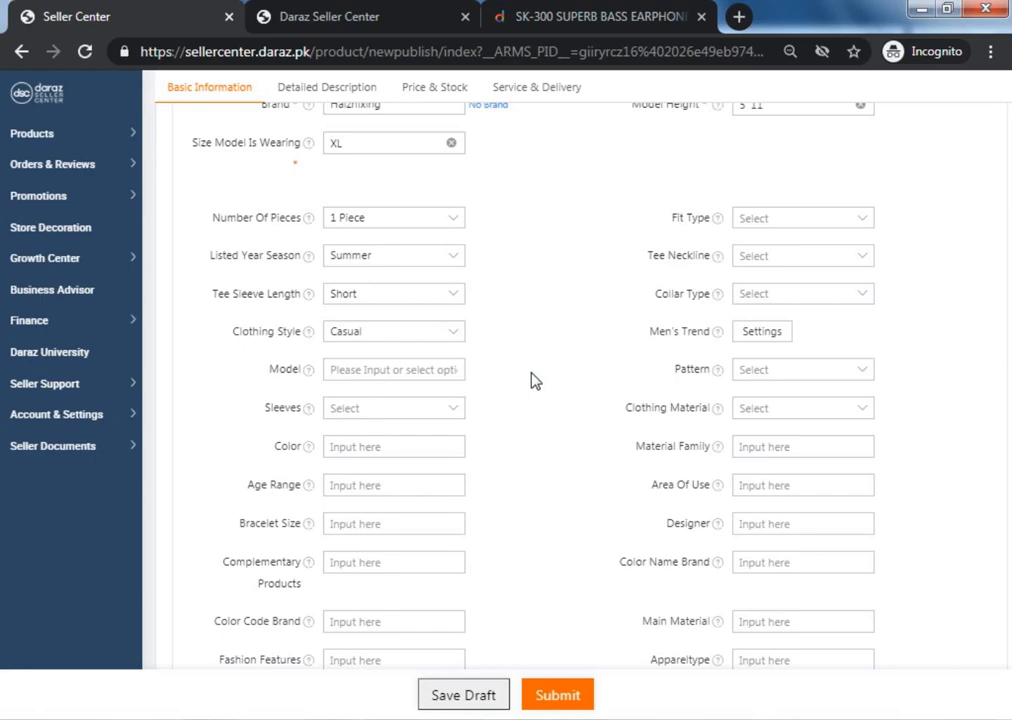
- Set the product's model to t125 and its sleeves attribute to Short Sleeve
click(409, 369)
text(125)
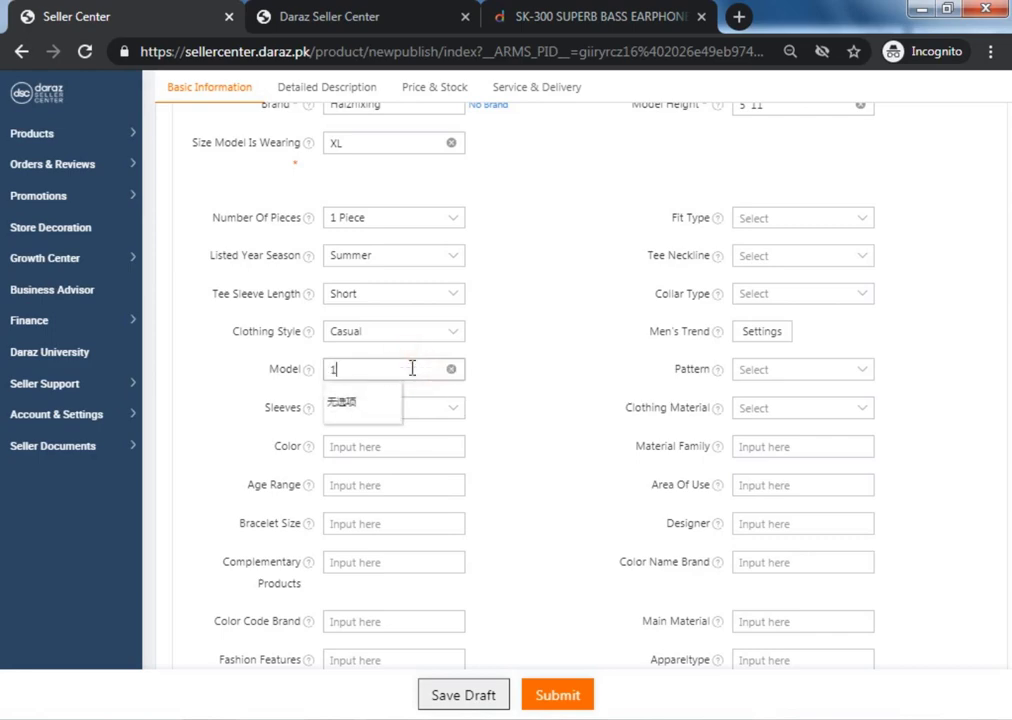
click(334, 369)
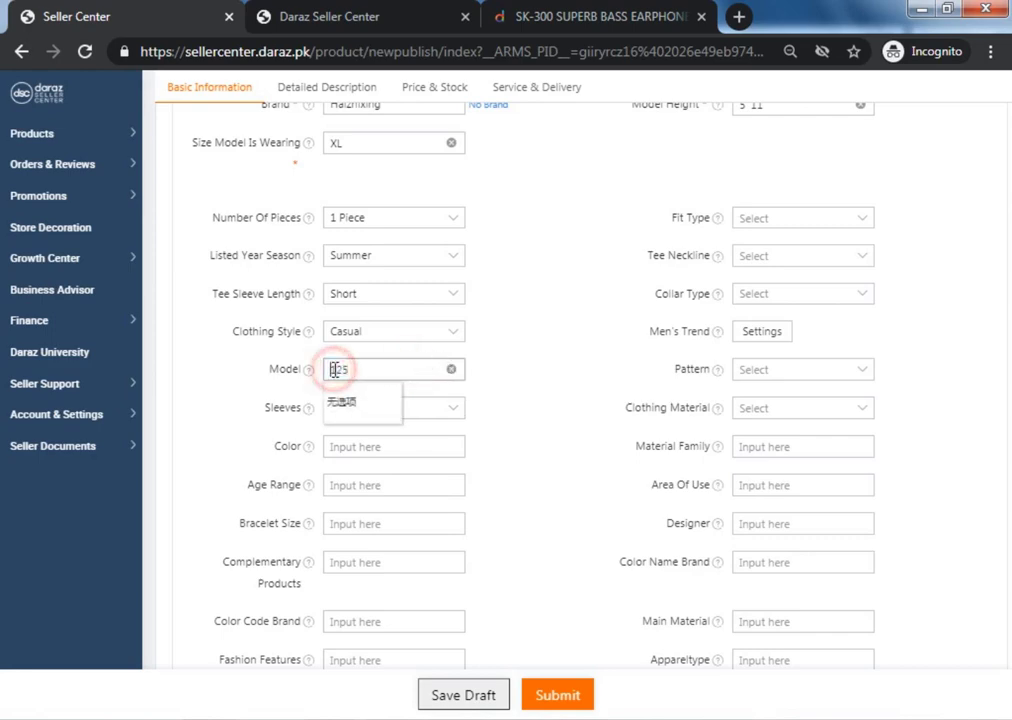
text(t)
click(525, 333)
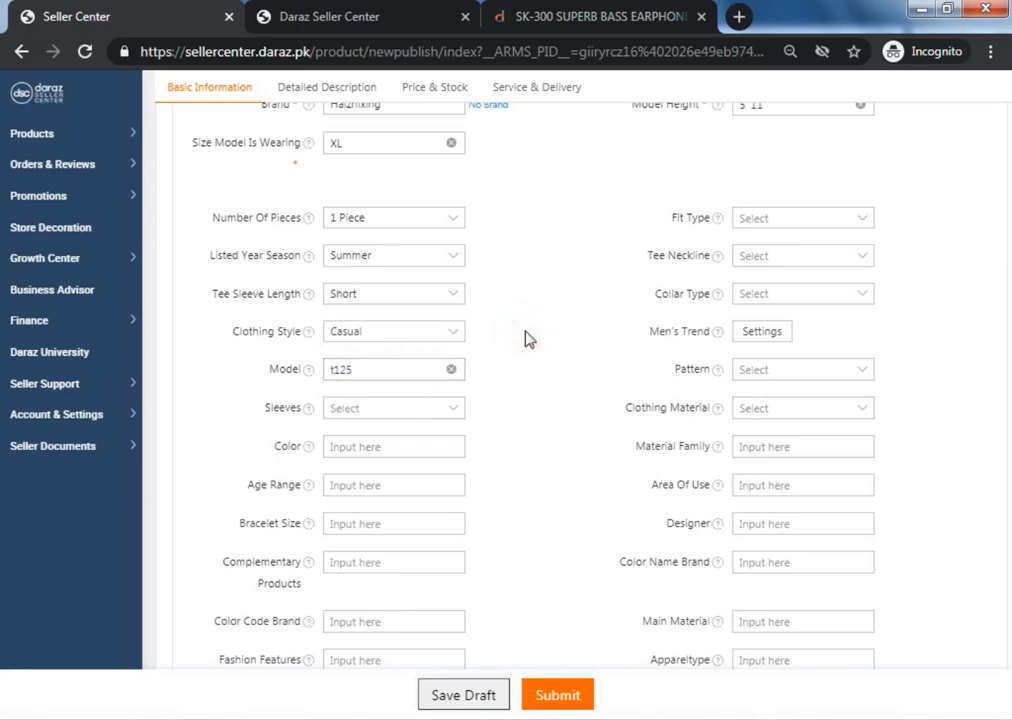
click(413, 407)
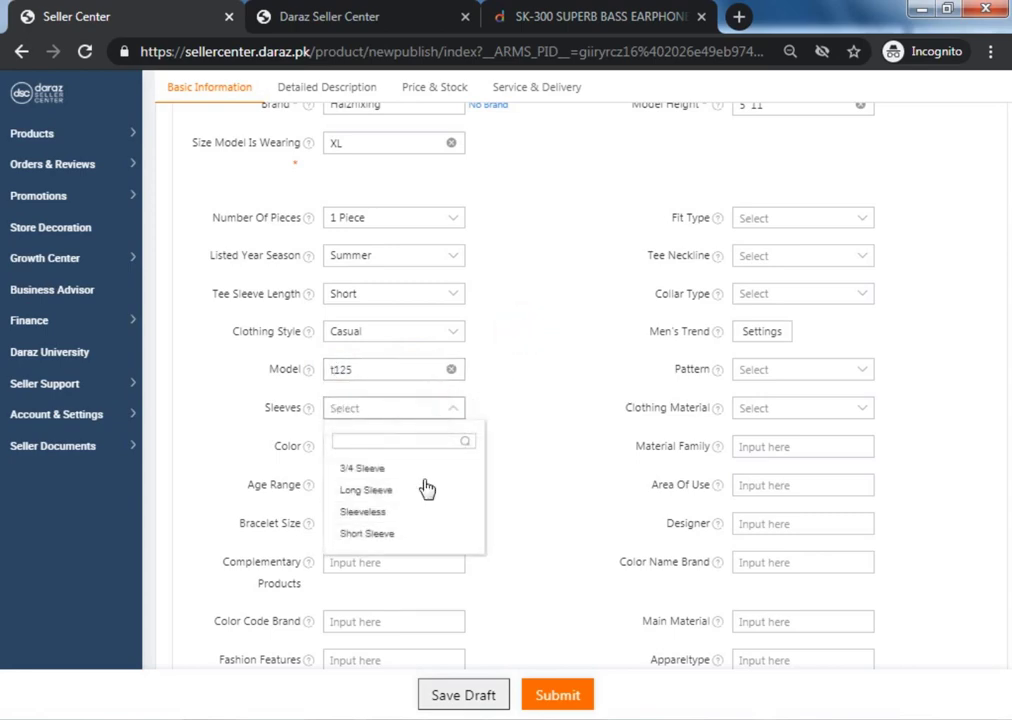
click(401, 536)
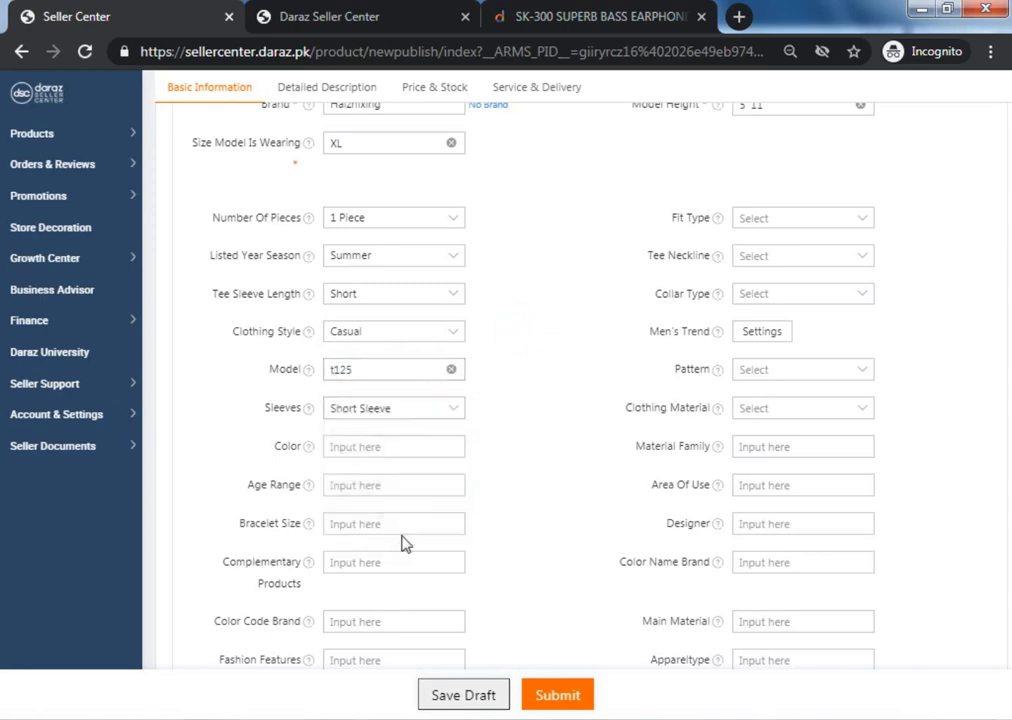
- Set the product's age range to 18-25
click(386, 446)
click(382, 484)
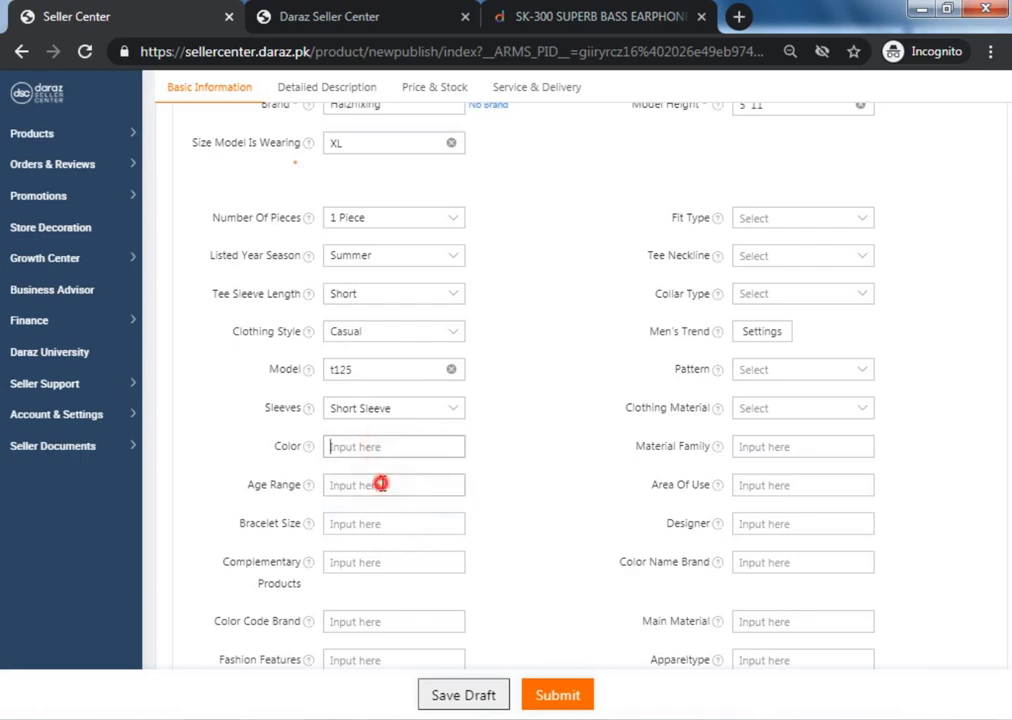
text(18-25)
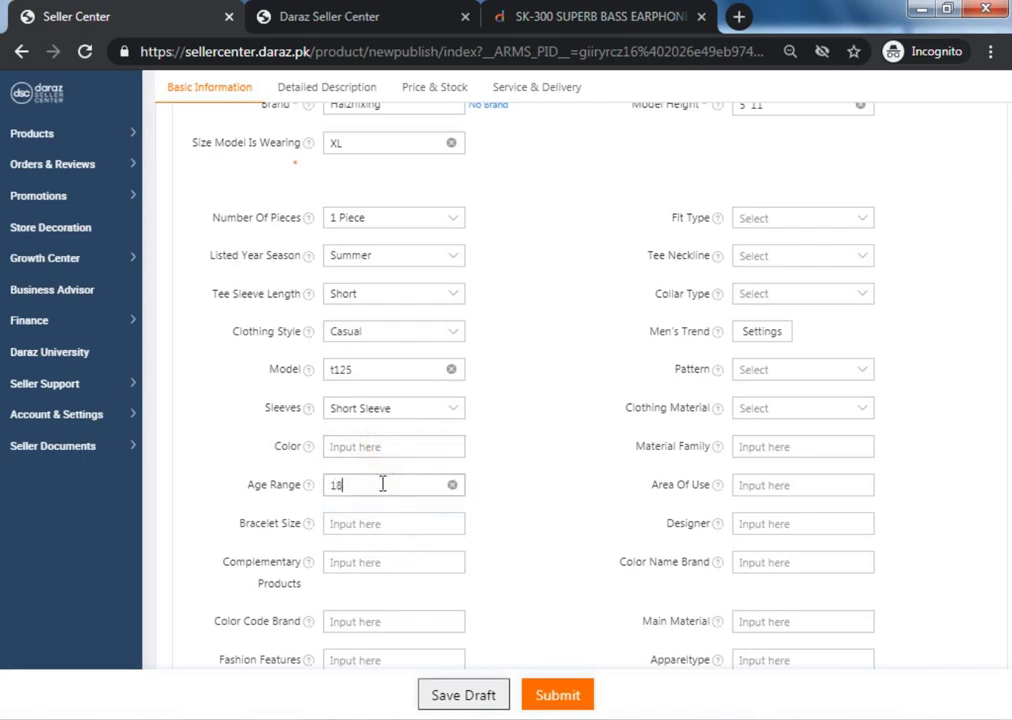
click(588, 425)
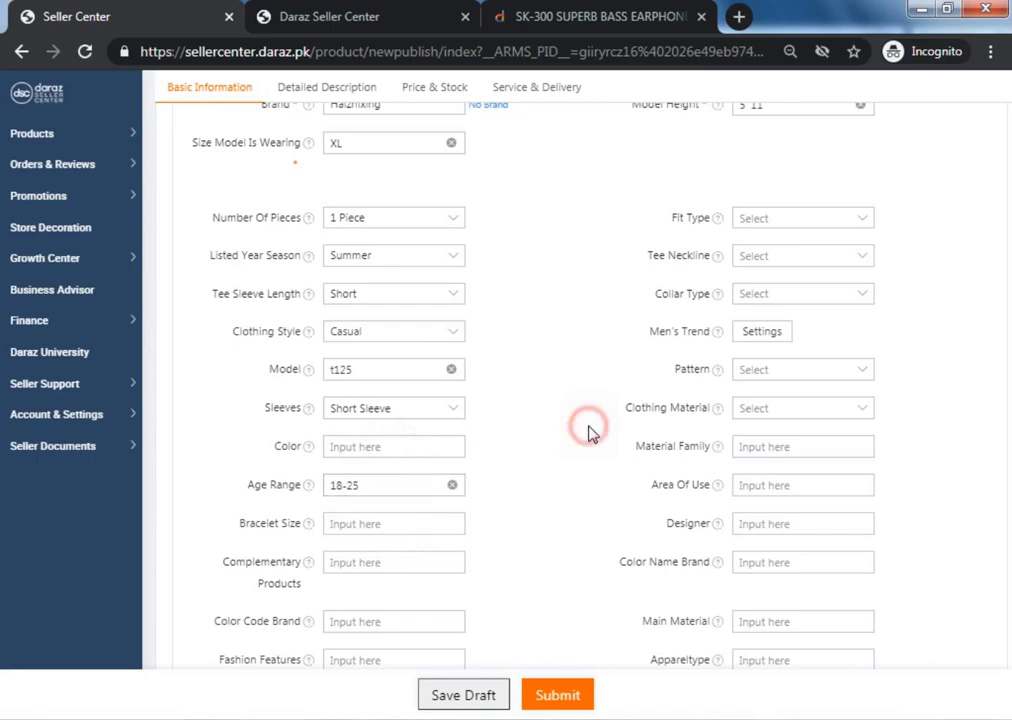
click(644, 547)
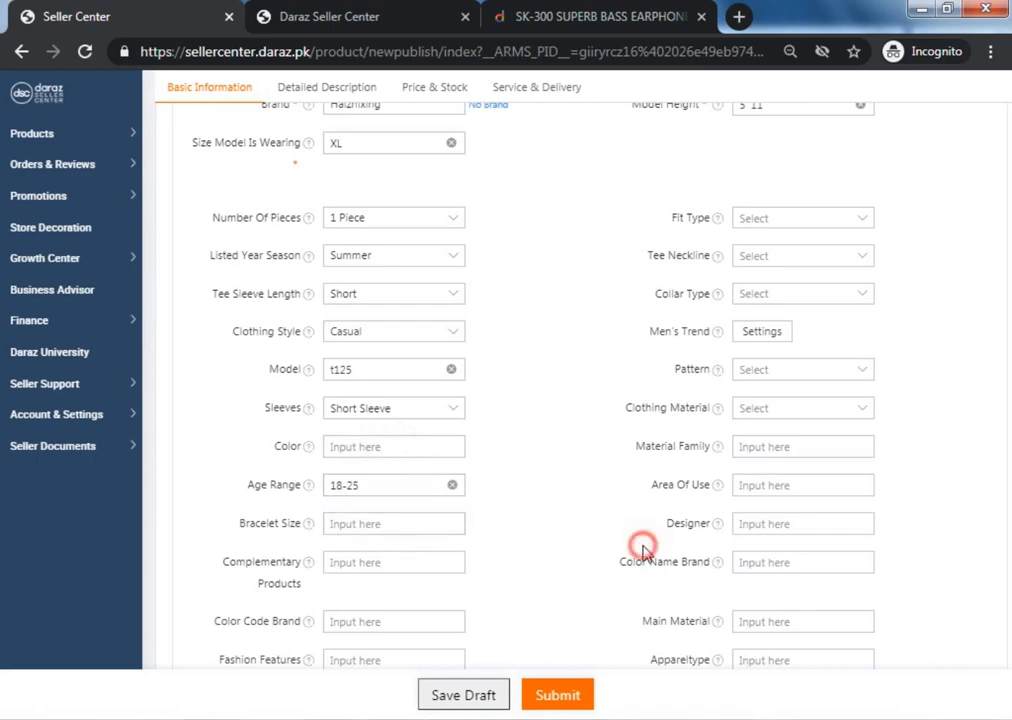
- Set the collar type to Shirt Collar among the product attributes
scroll(644, 546, down, 2)
scroll(644, 549, down, 3)
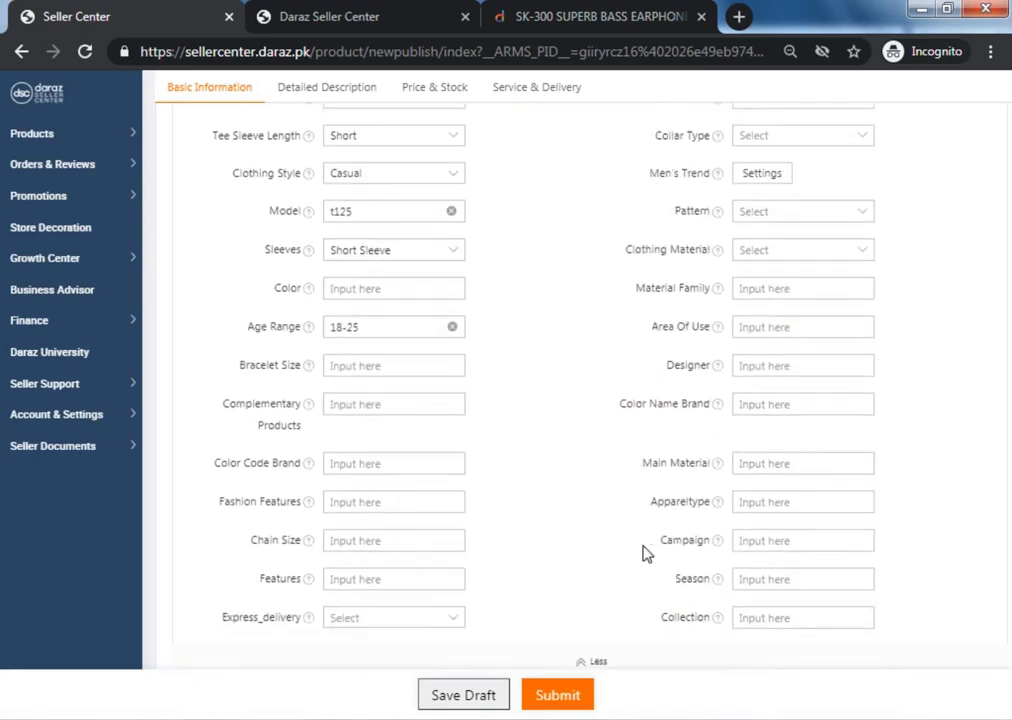
scroll(645, 553, up, 1)
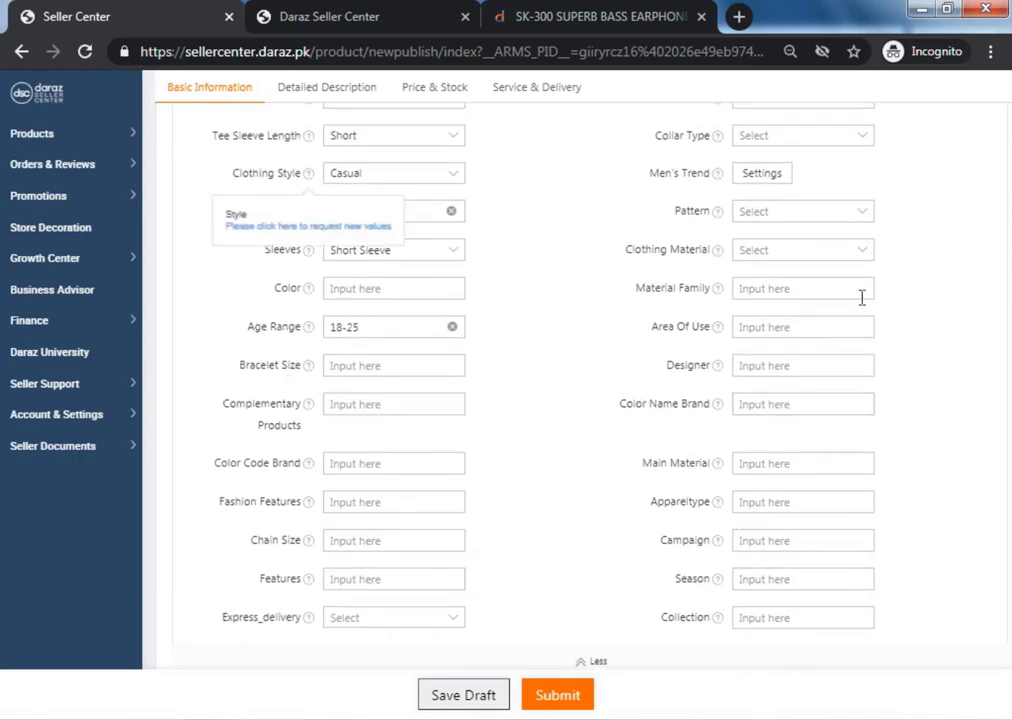
click(510, 376)
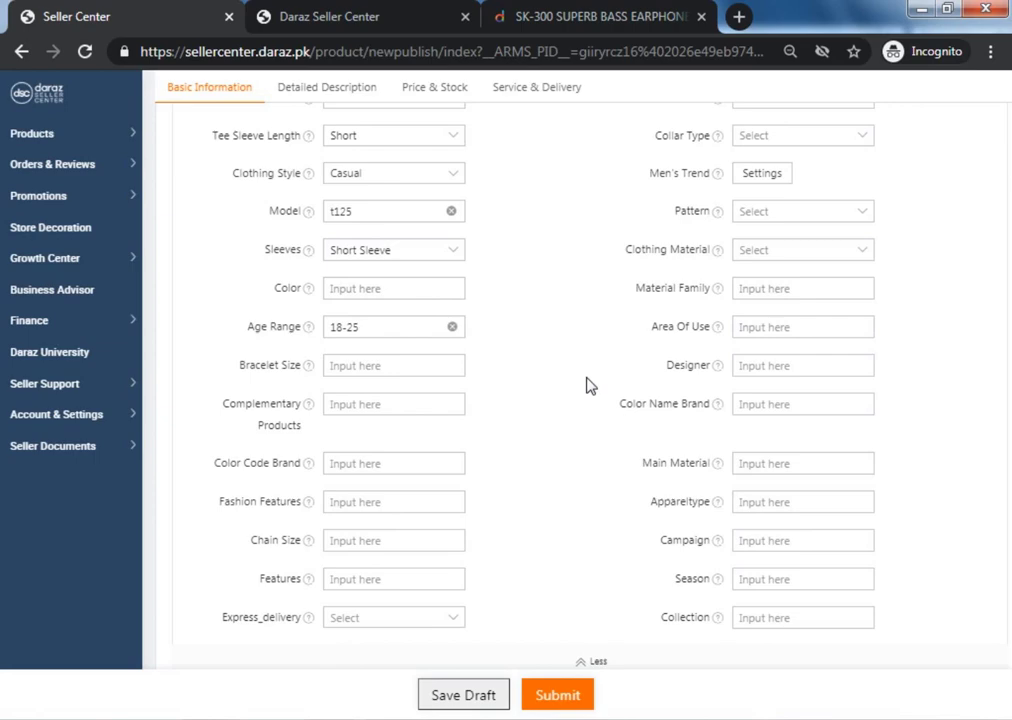
click(545, 505)
click(843, 135)
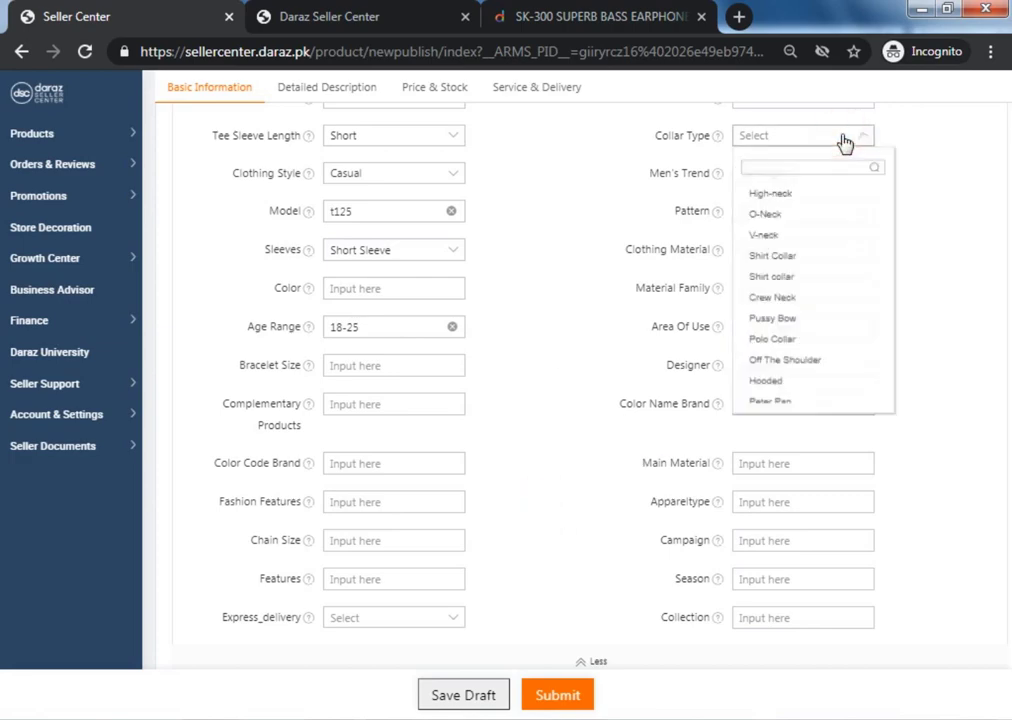
click(790, 261)
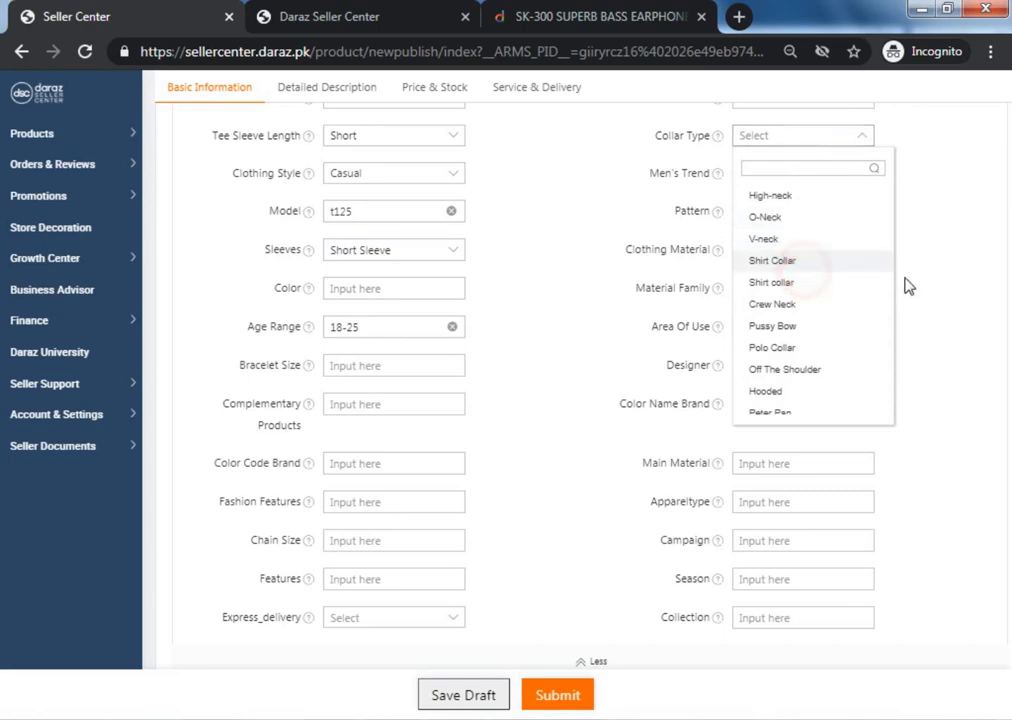
click(578, 508)
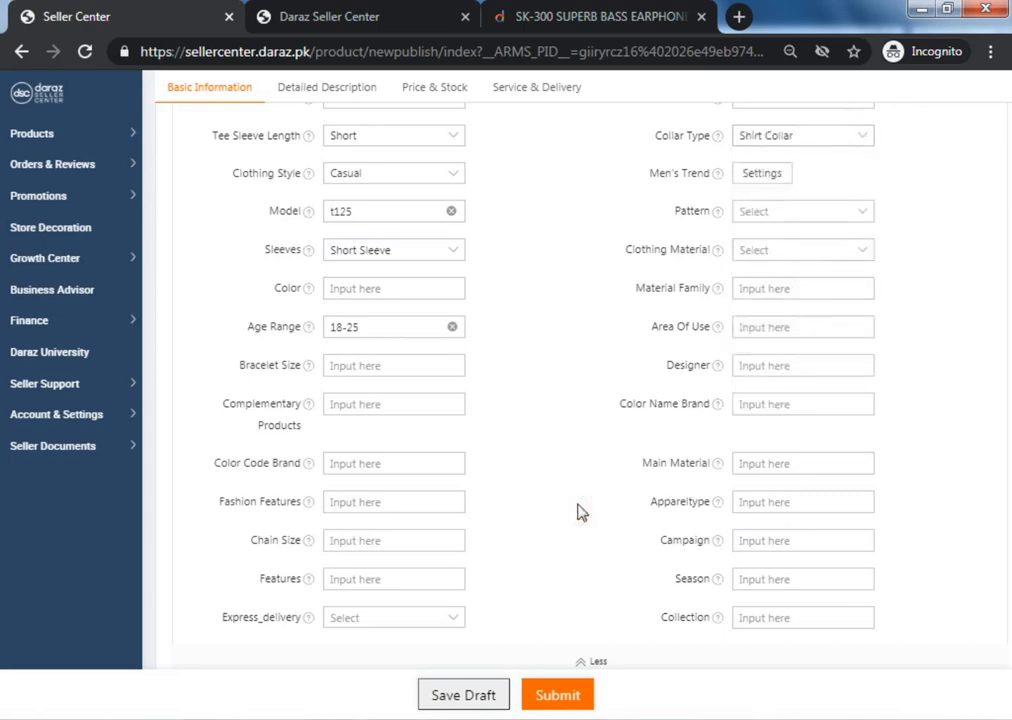
- Examine the product details section of the SK-300 earphones listing as a reference for the empty Highlights field
scroll(578, 512, down, 3)
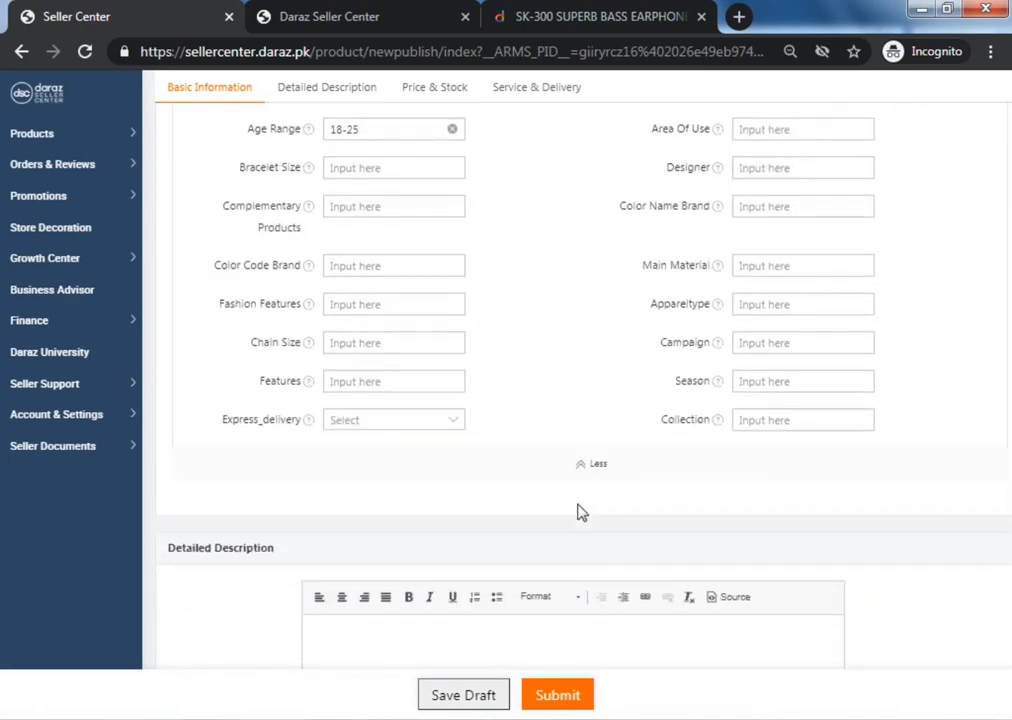
scroll(578, 510, down, 2)
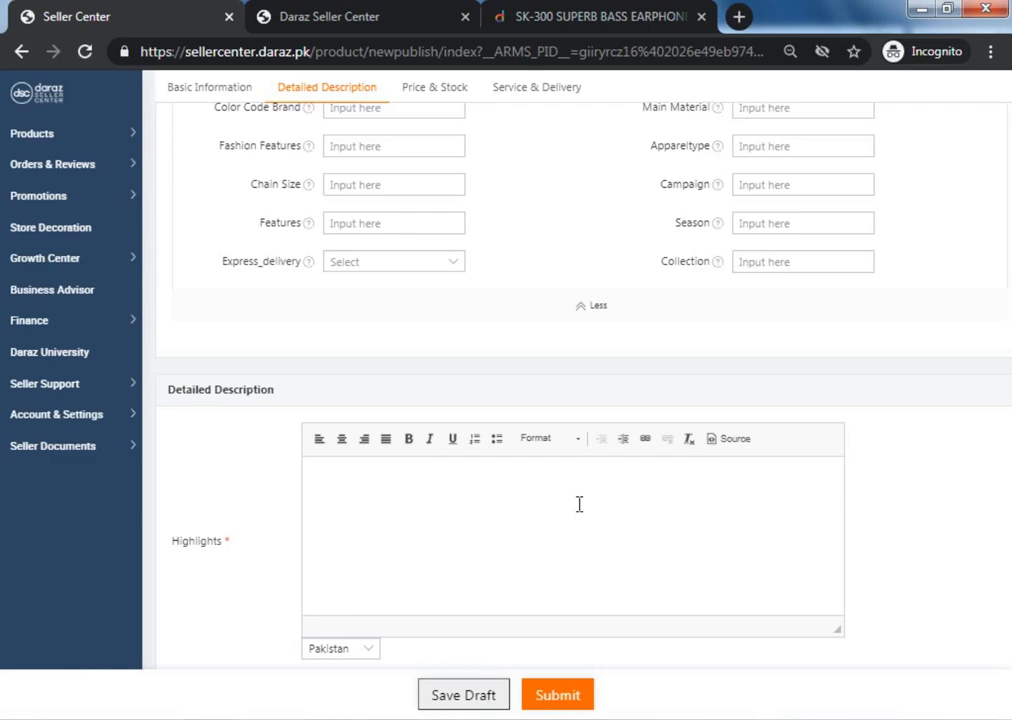
click(585, 16)
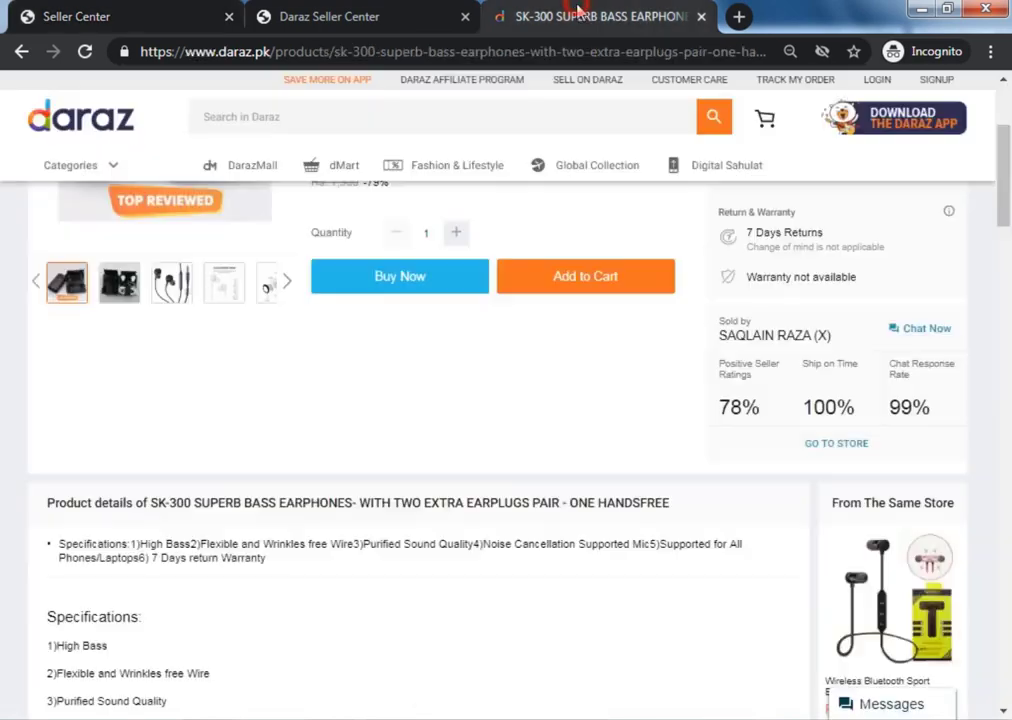
mouse_move(1000, 203)
mouse_down()
mouse_move(1003, 238)
mouse_move(1004, 228)
mouse_up()
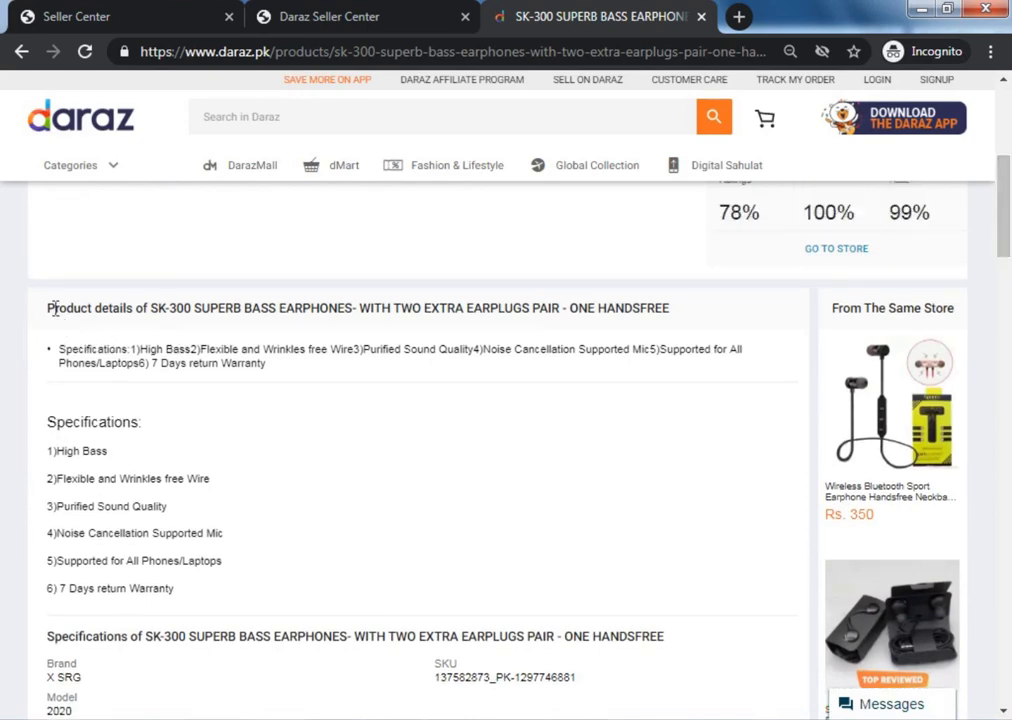
drag(47, 303, 364, 368)
click(411, 370)
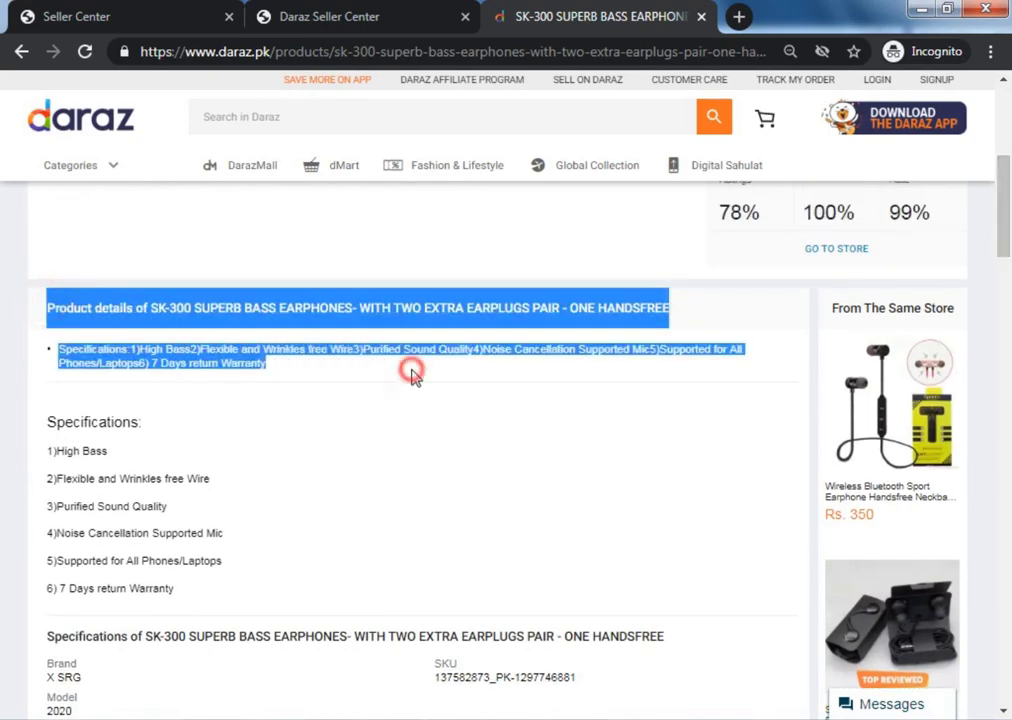
- Copy the T-shirt details, from brand name to body fit, out of Notepad and paste them into the product form's Highlights
click(131, 16)
click(461, 488)
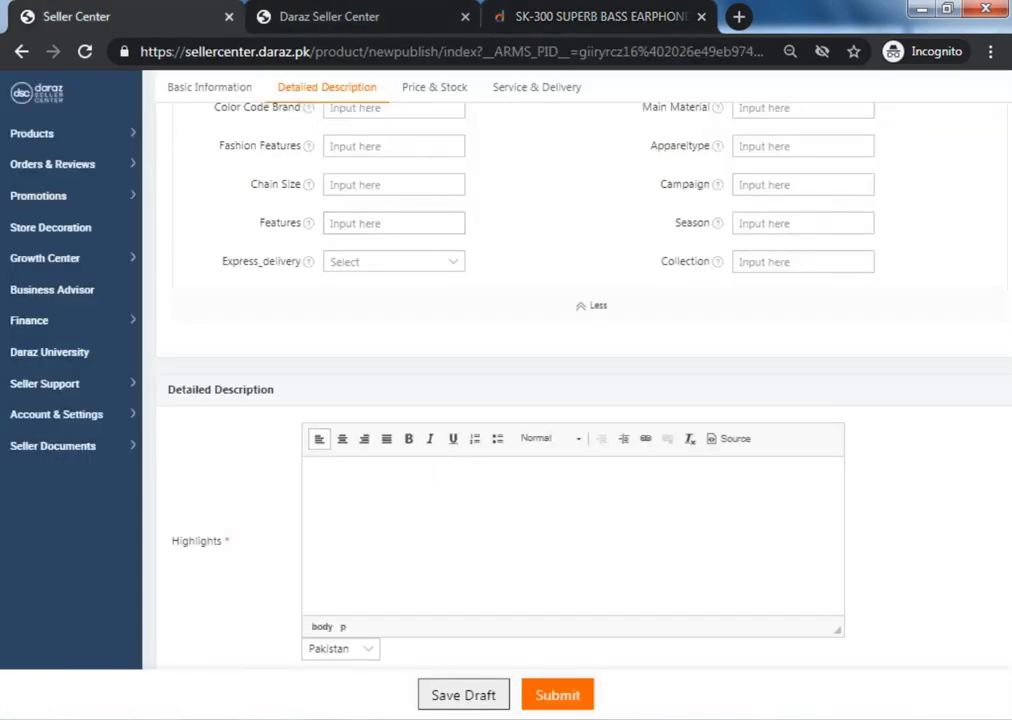
key(alt+Tab)
right_click(172, 334)
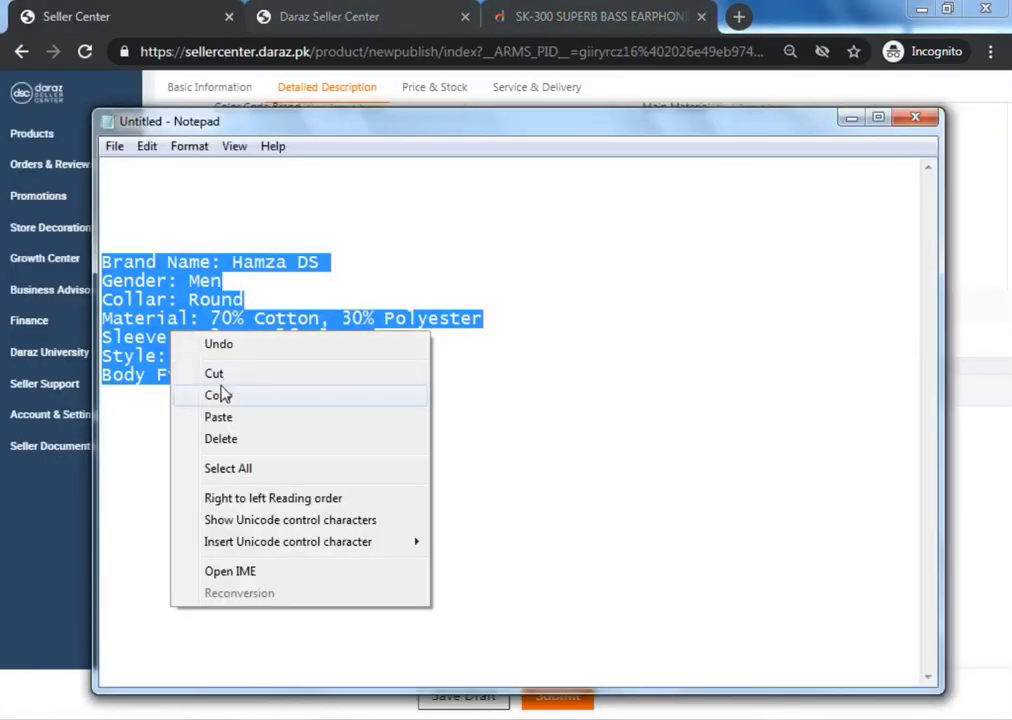
click(221, 392)
key(alt+Tab)
click(382, 479)
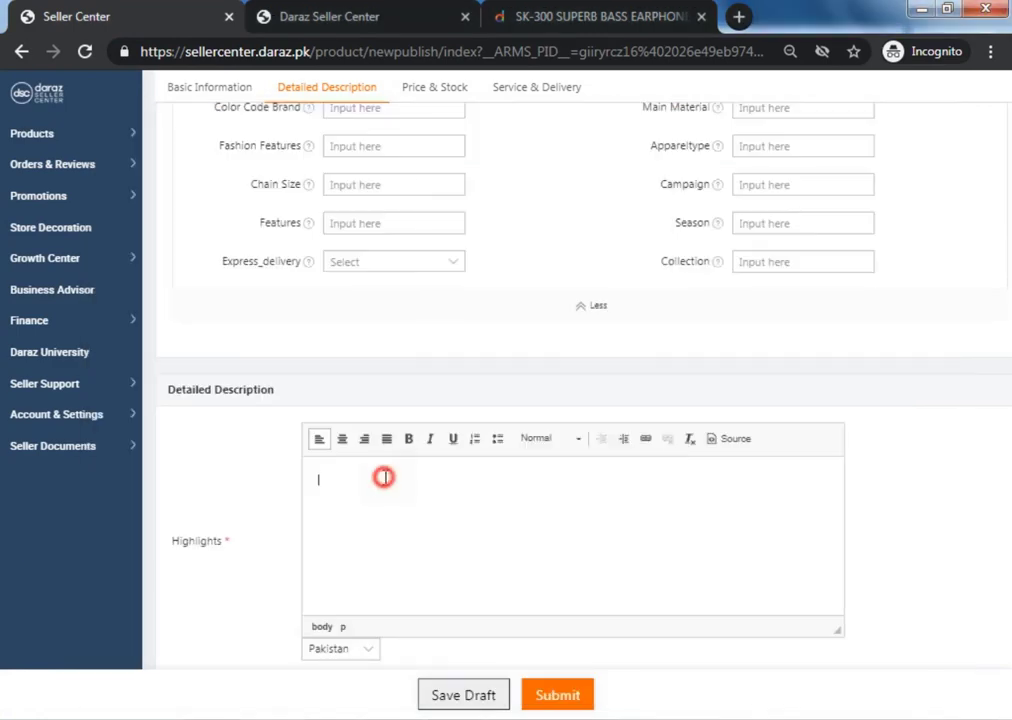
right_click(382, 529)
click(382, 529)
- Format all the pasted Highlights lines as a bold bulleted list
drag(411, 592, 434, 467)
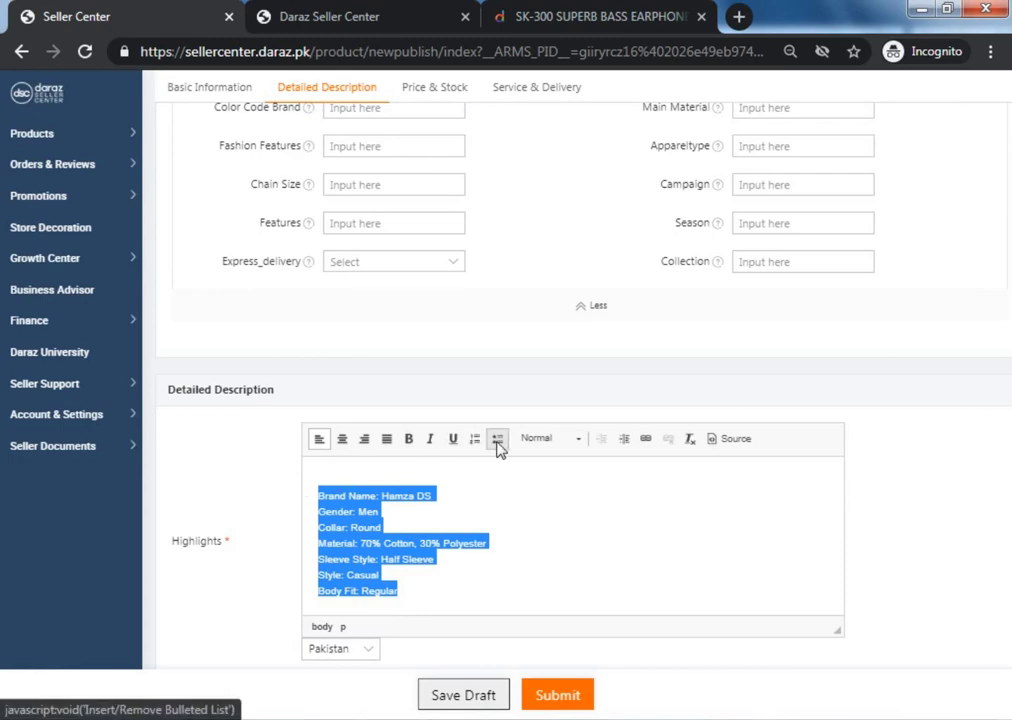
click(409, 439)
click(498, 442)
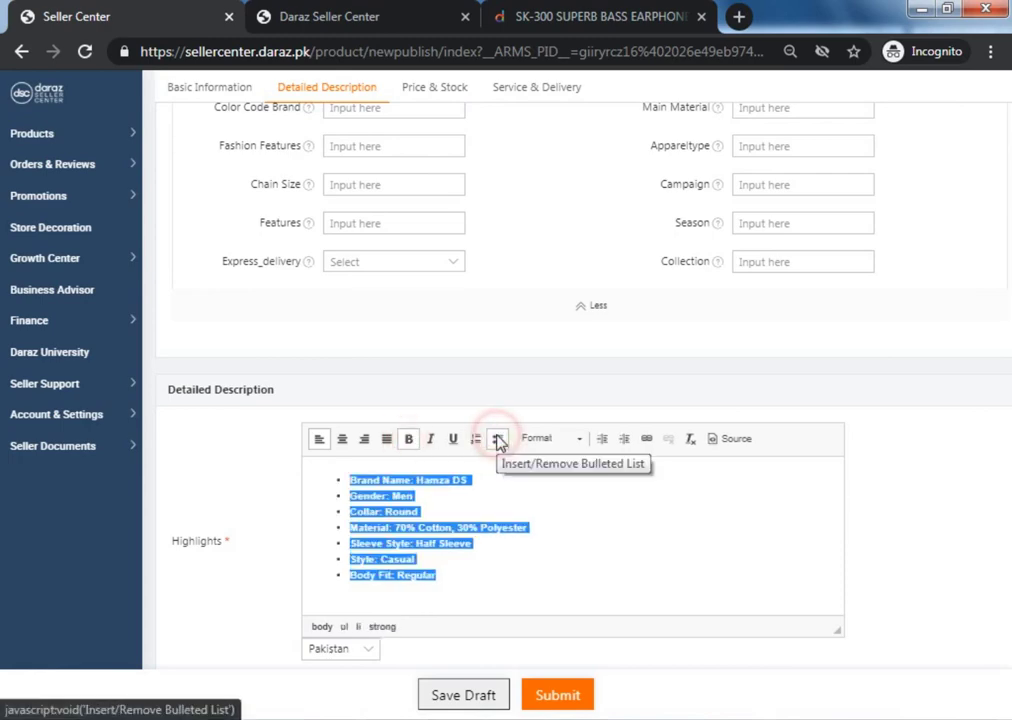
click(436, 578)
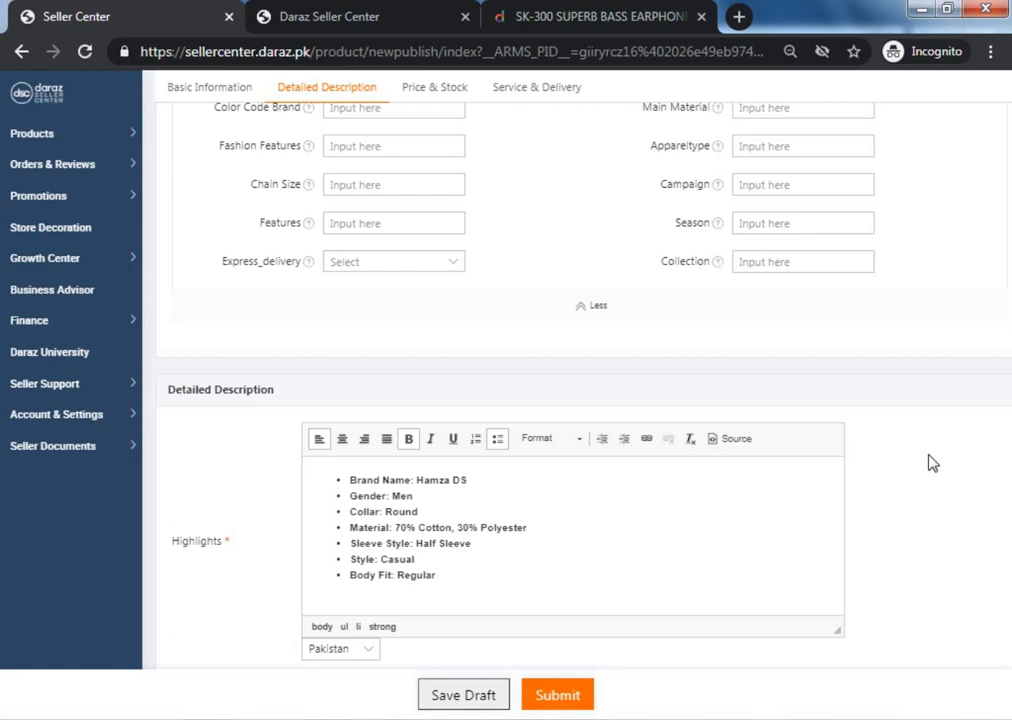
- Review the product form from the basic information and attributes through the Highlights to the long description
scroll(932, 463, down, 4)
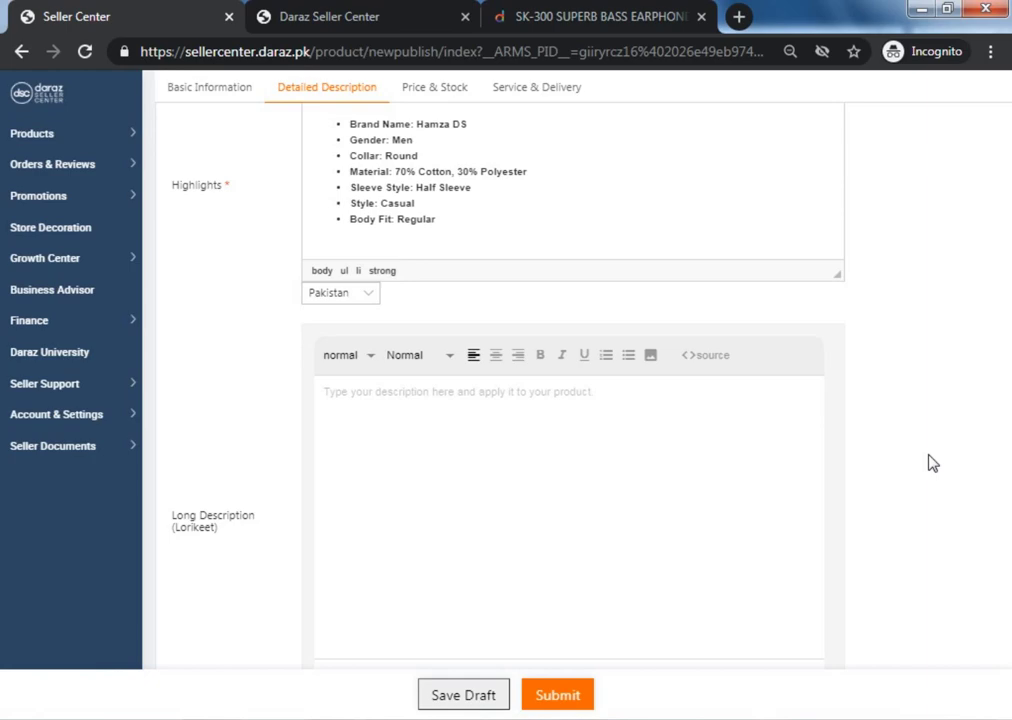
scroll(930, 463, up, 15)
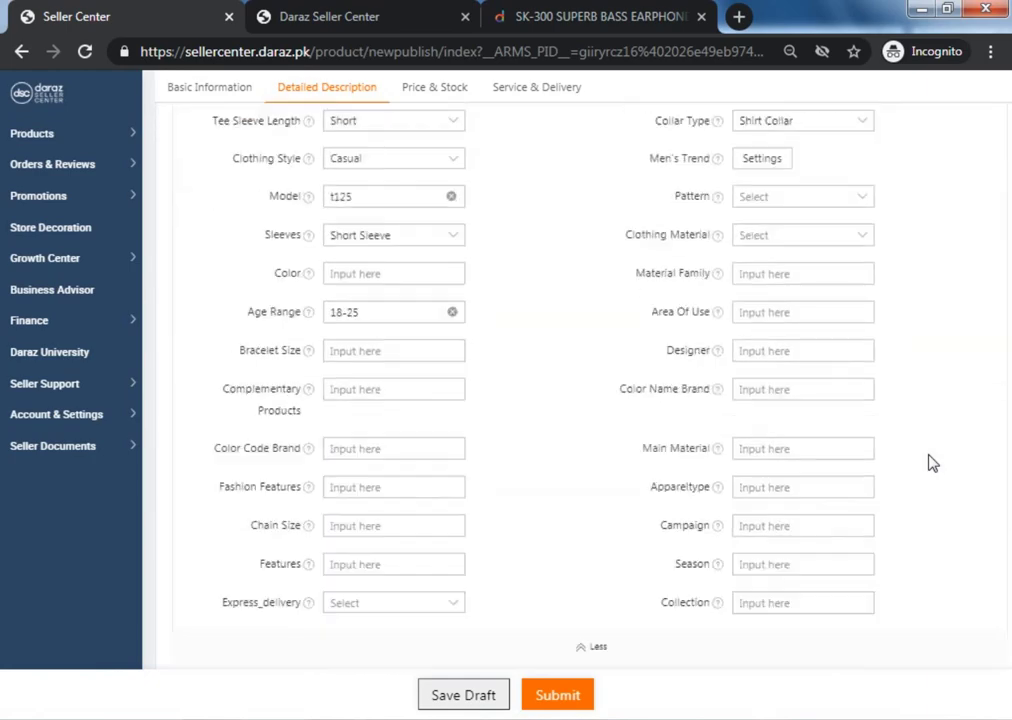
scroll(930, 463, up, 2)
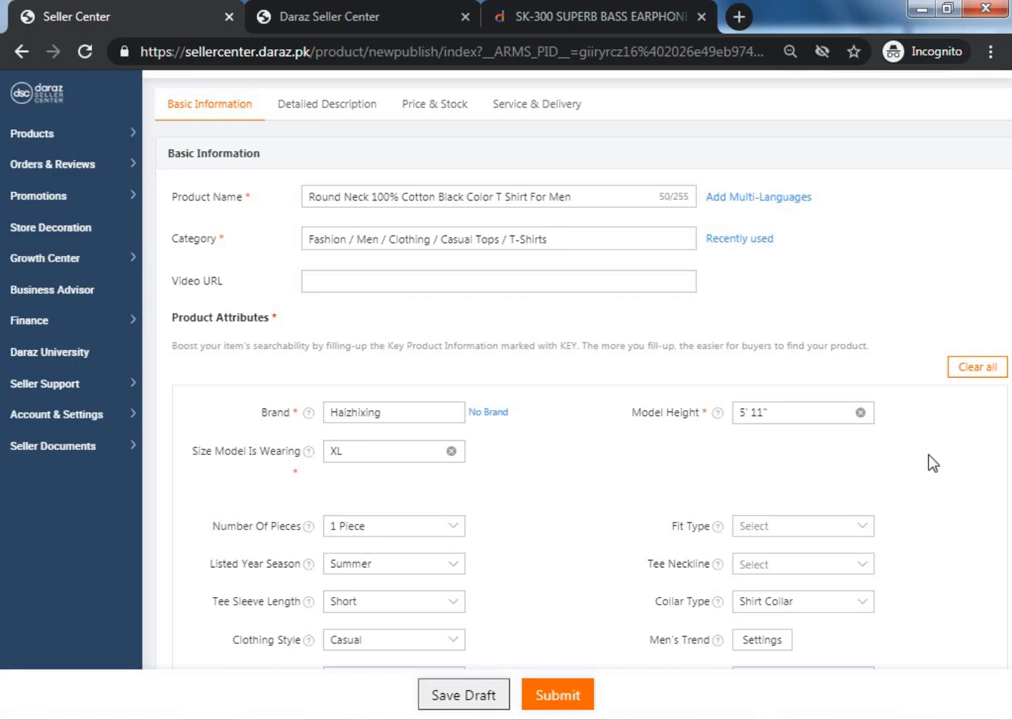
scroll(928, 463, down, 3)
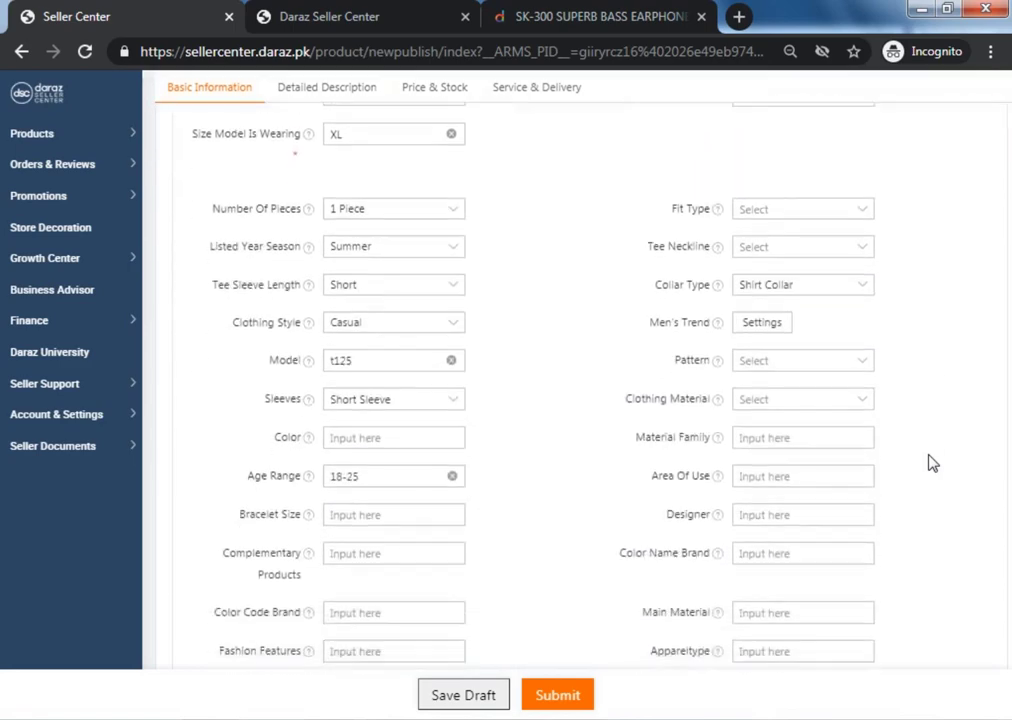
scroll(928, 463, down, 3)
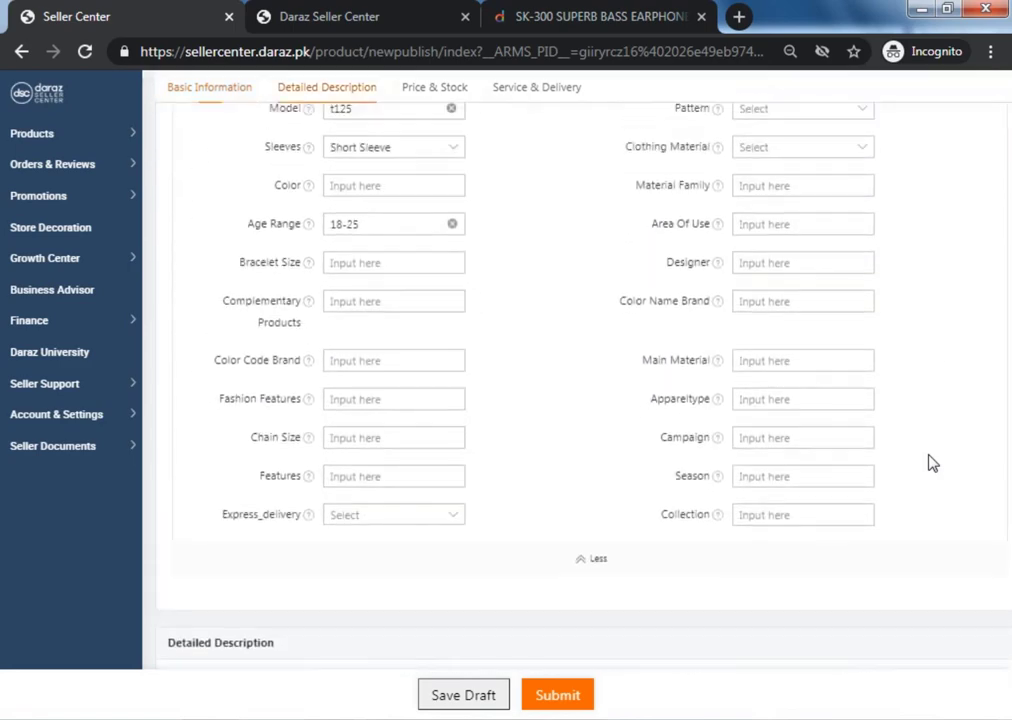
scroll(928, 463, down, 3)
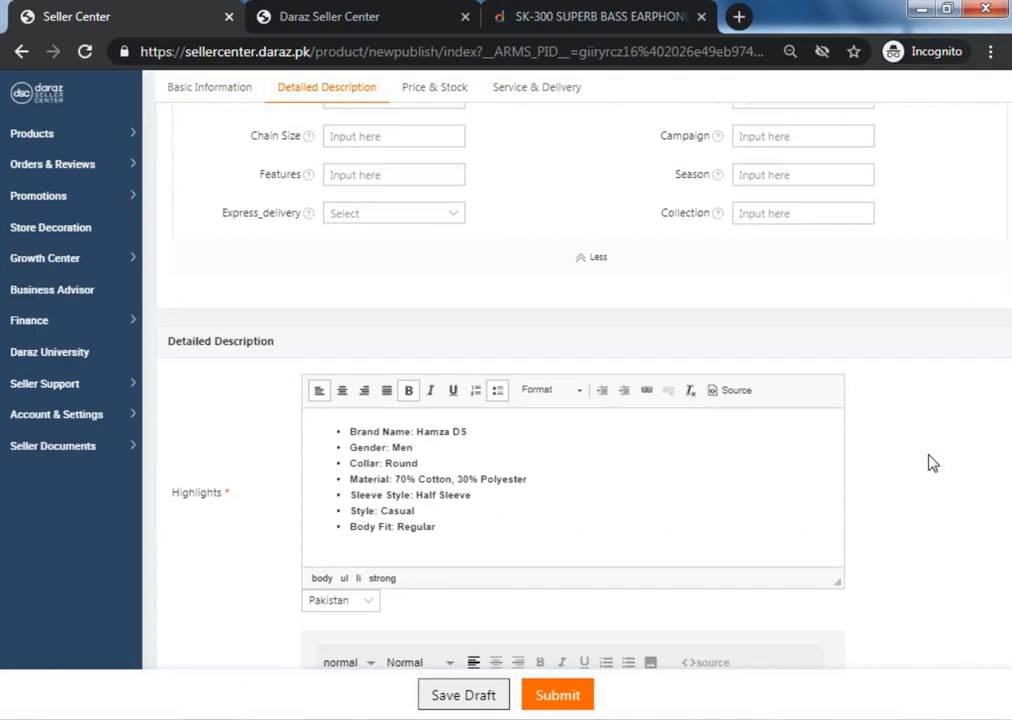
scroll(928, 463, down, 3)
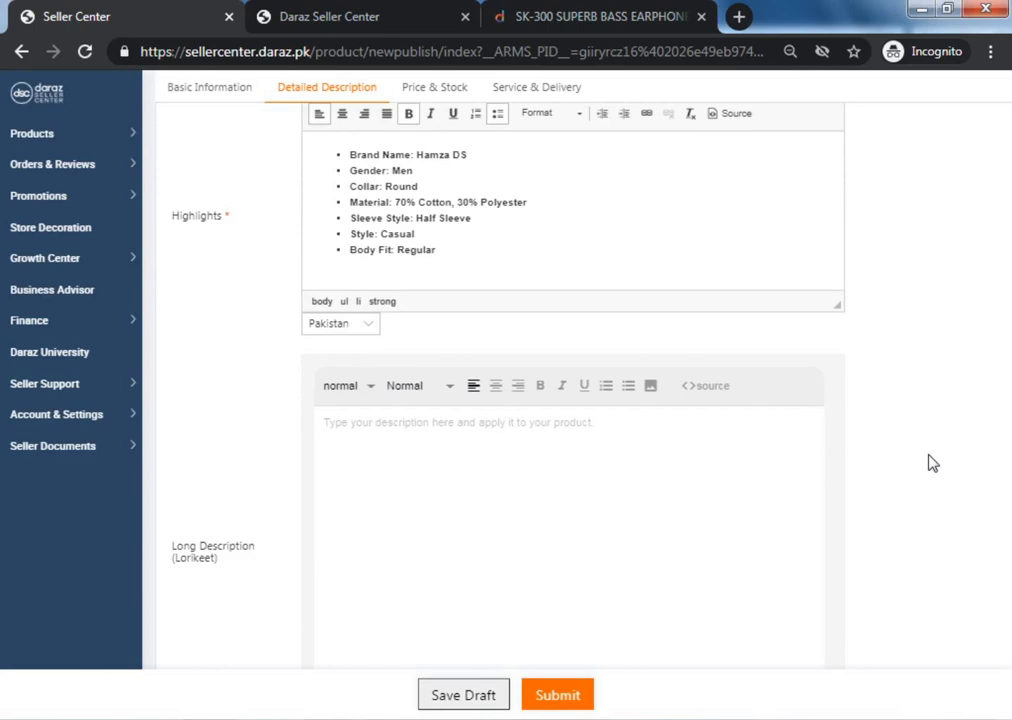
click(580, 16)
click(328, 125)
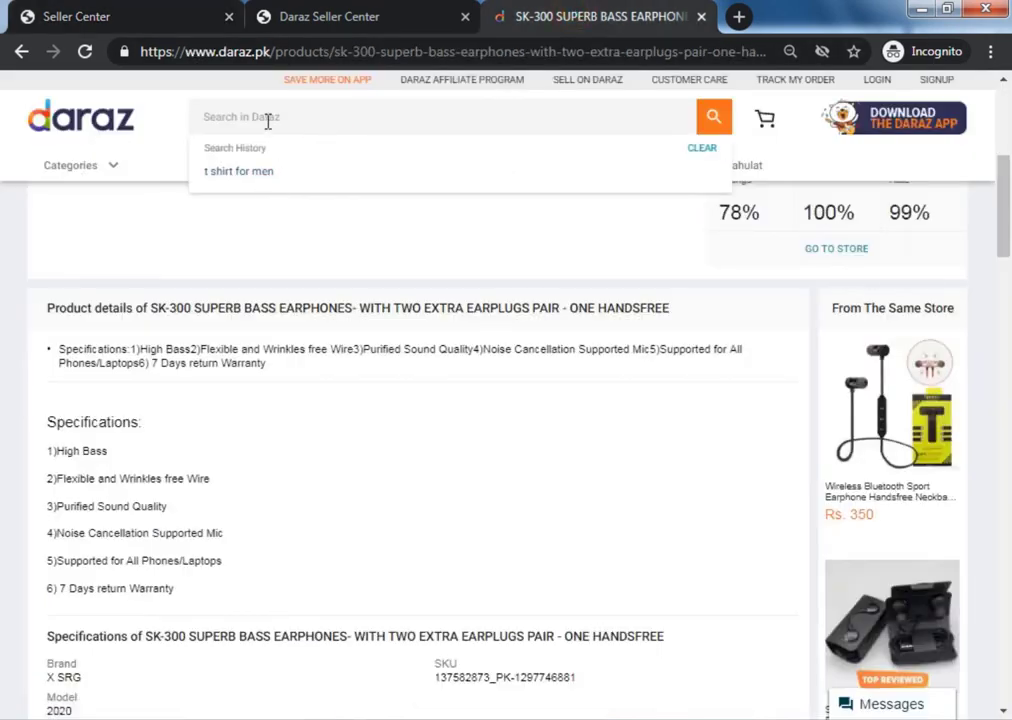
text(t)
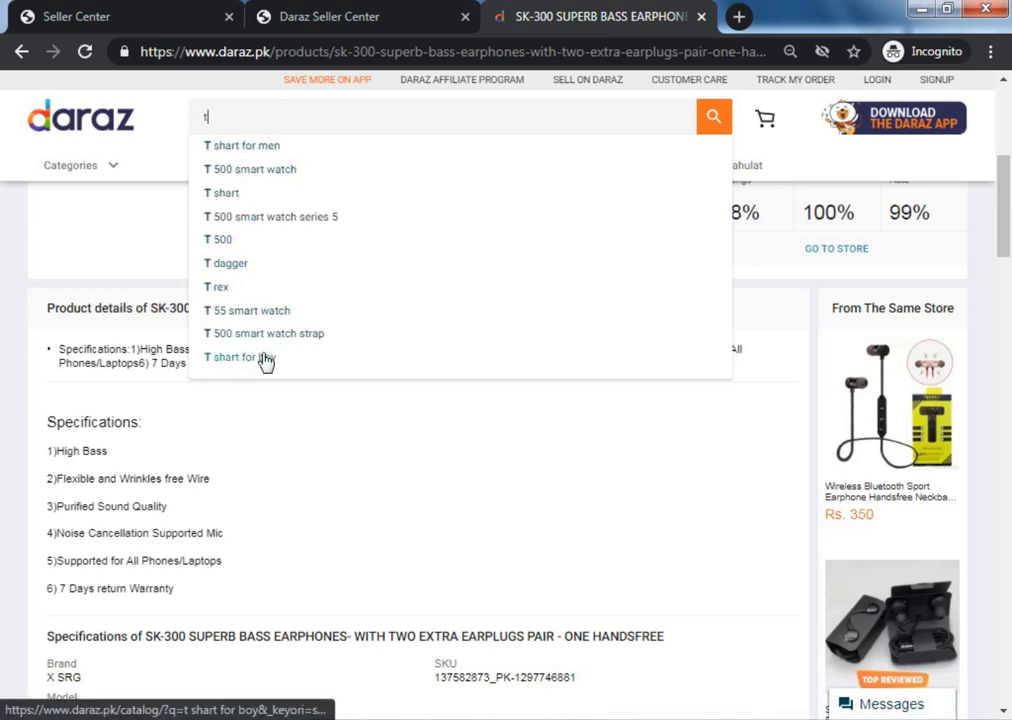
click(185, 107)
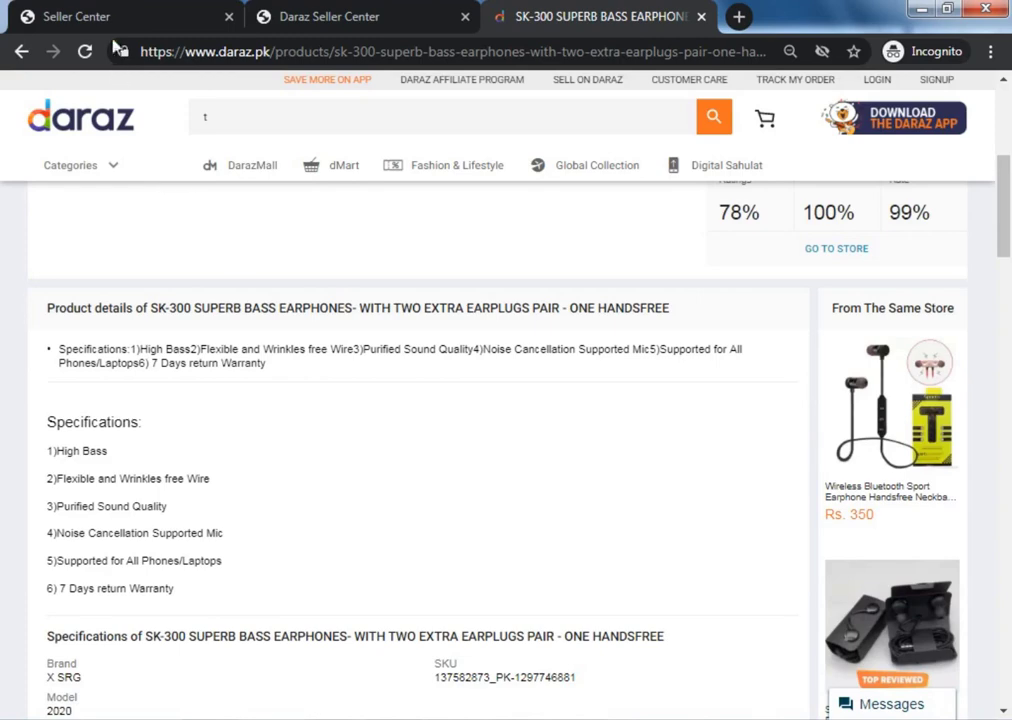
click(90, 17)
click(576, 493)
click(980, 357)
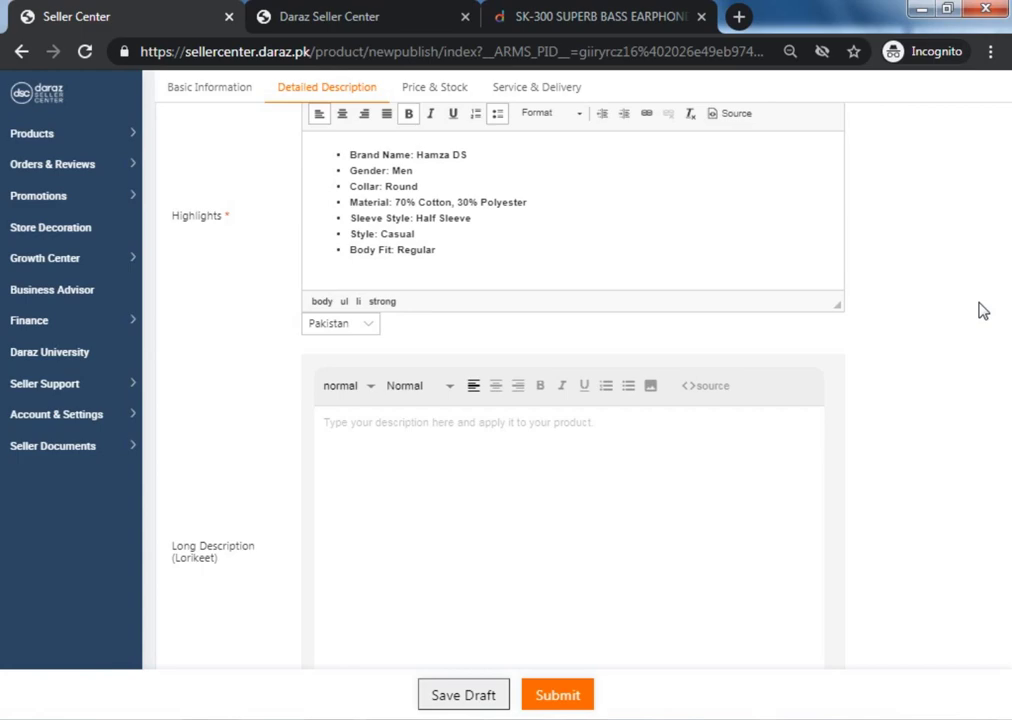
- Compare the empty Long Description editor with the Specifications list in the SK-300 earphones listing's product details
scroll(982, 311, down, 3)
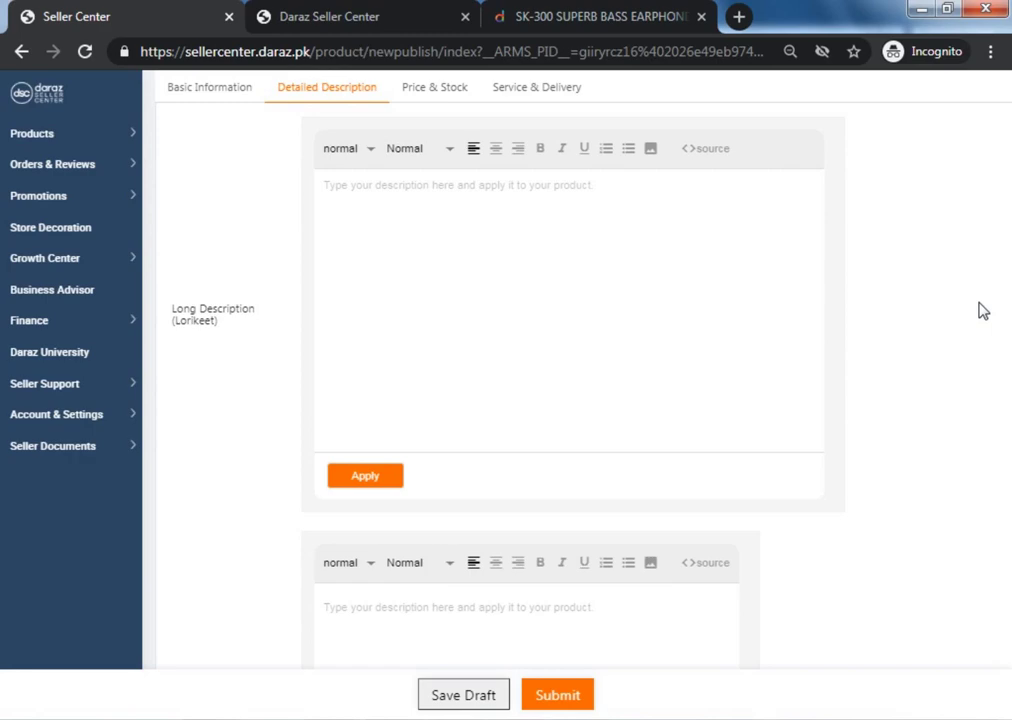
click(512, 14)
scroll(1000, 250, down, 10)
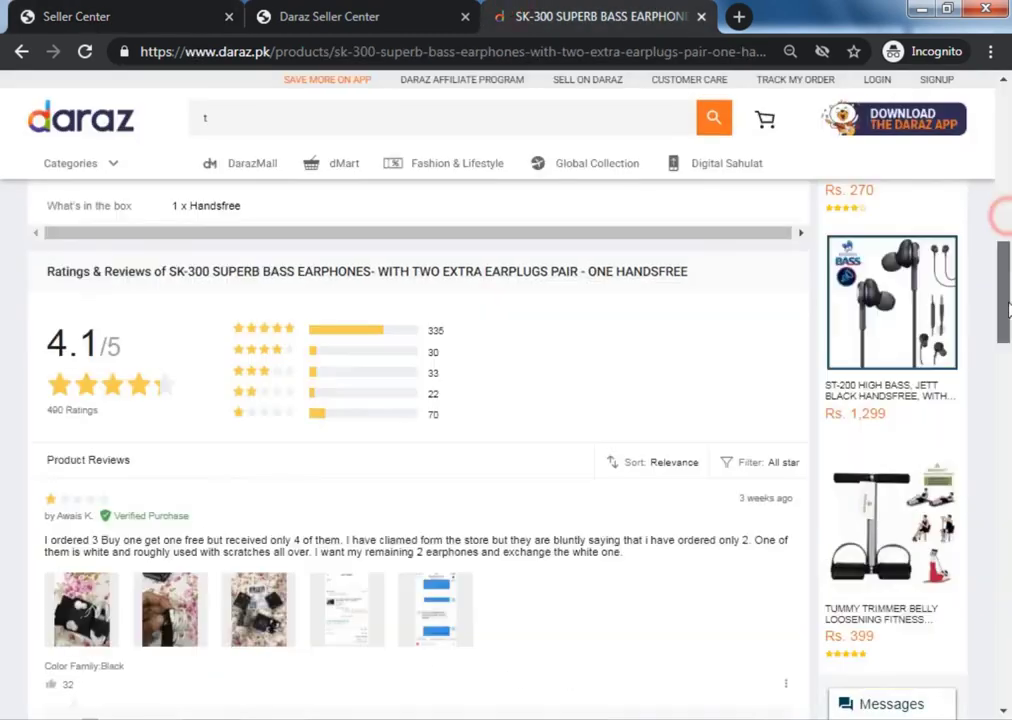
scroll(1005, 265, up, 1)
scroll(1008, 268, up, 4)
scroll(359, 332, down, 1)
click(314, 316)
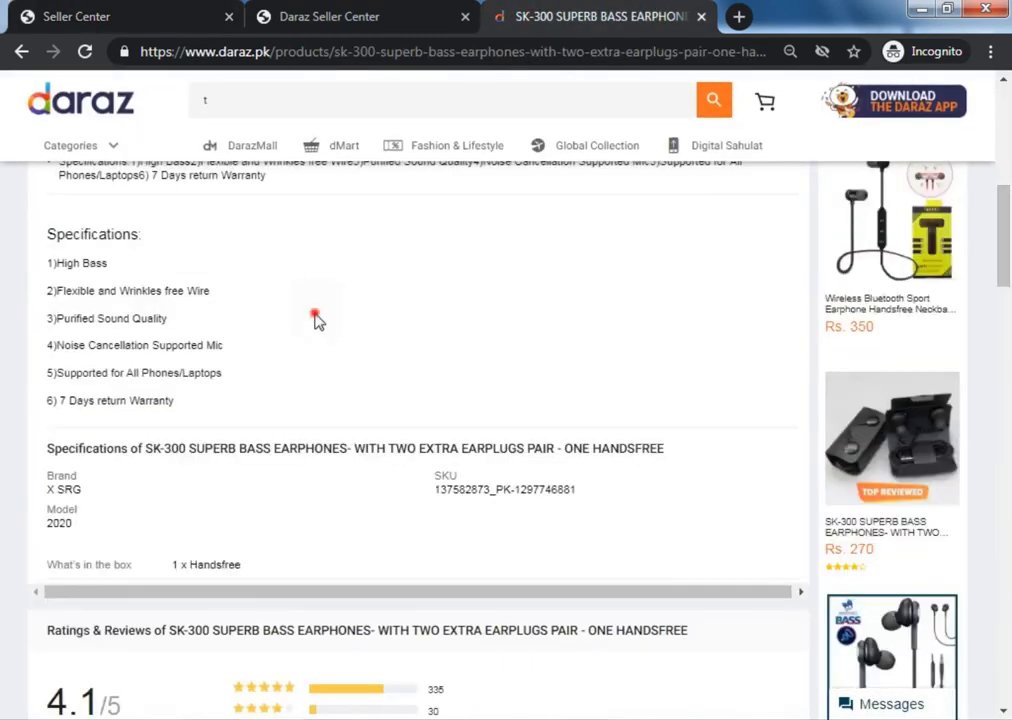
drag(45, 228, 222, 425)
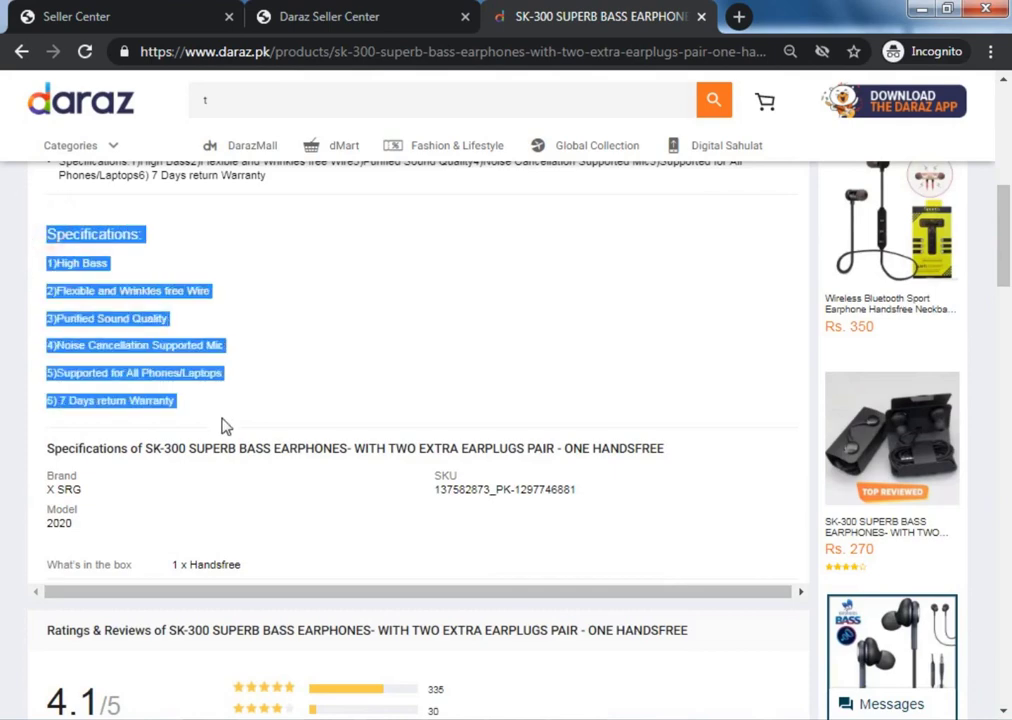
click(199, 415)
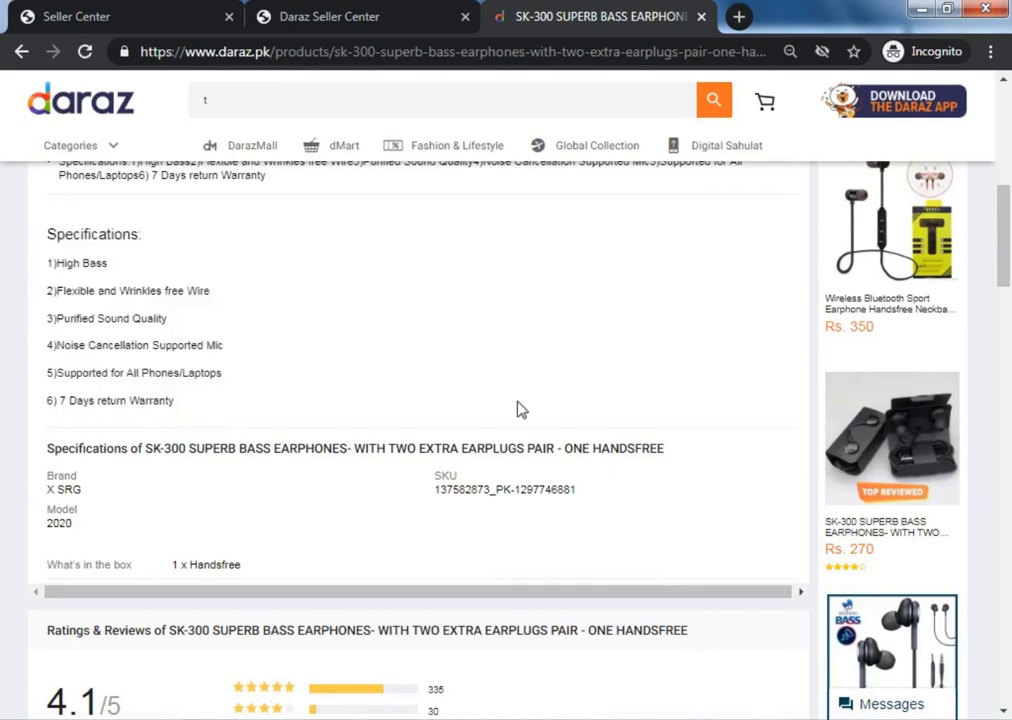
- Close the Request New Brand page and return to the product form's long description
click(365, 27)
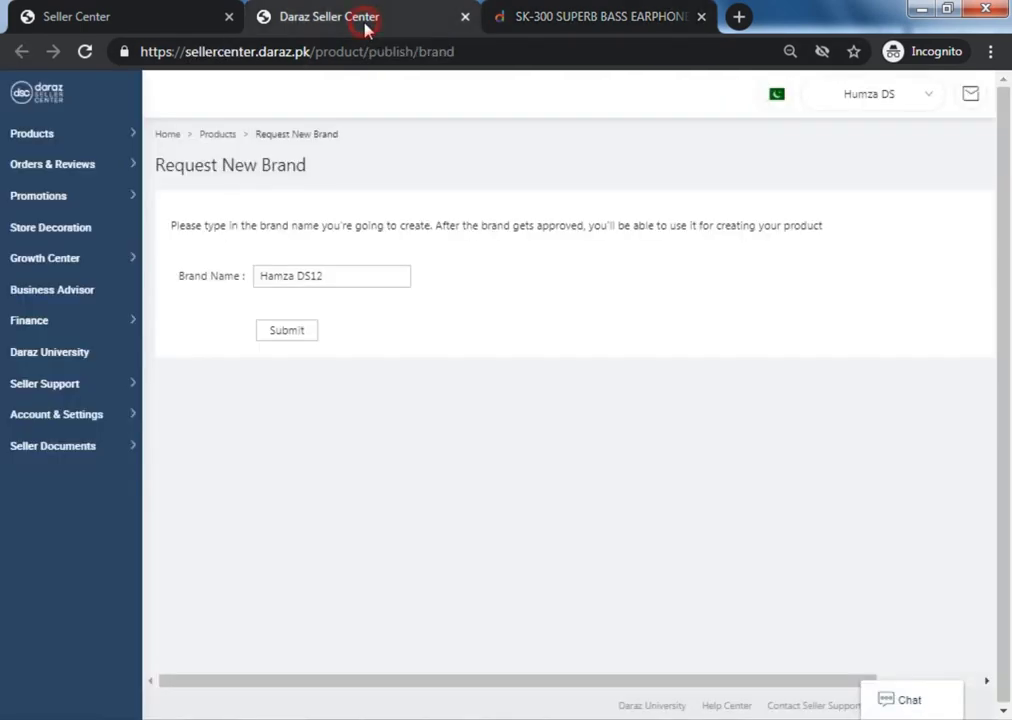
click(124, 10)
click(465, 17)
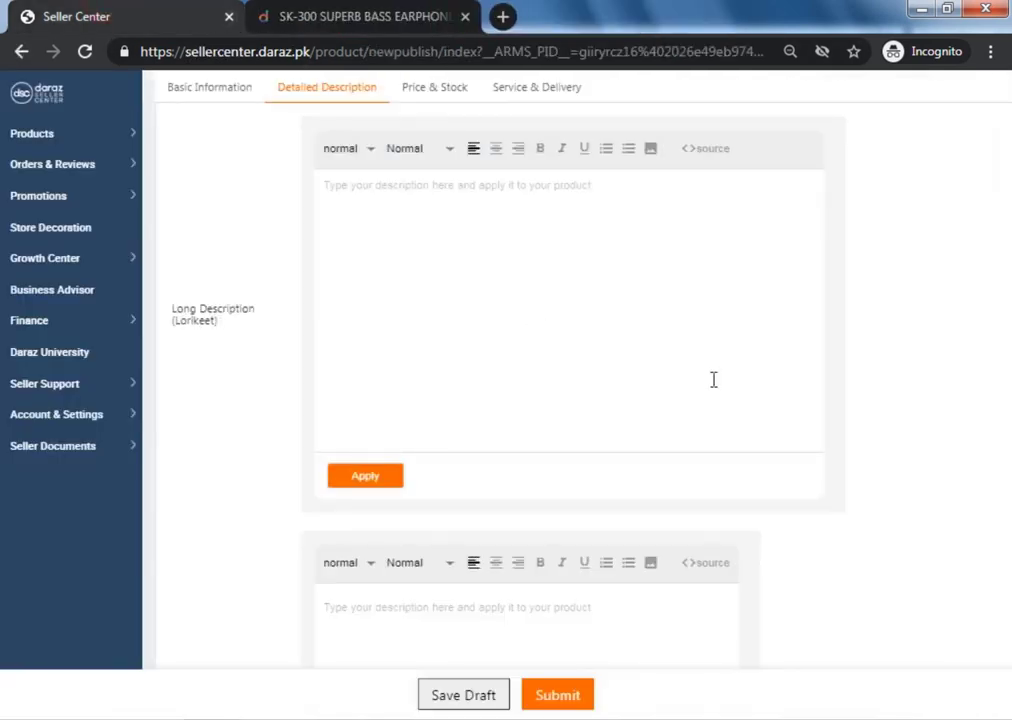
click(925, 340)
scroll(680, 346, down, 3)
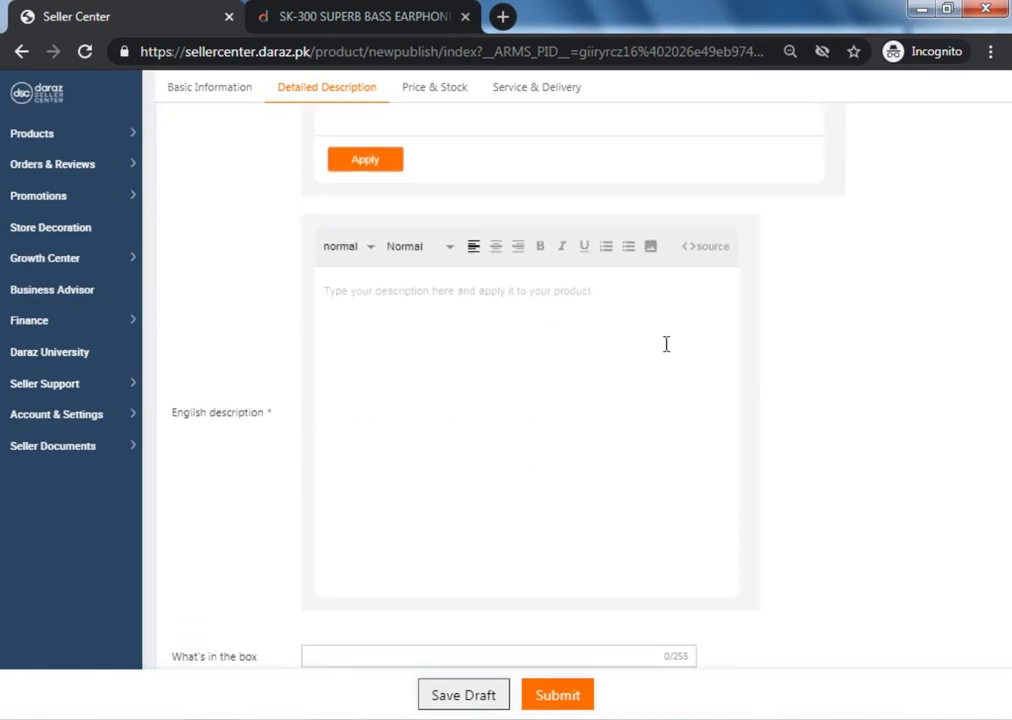
click(601, 319)
click(377, 316)
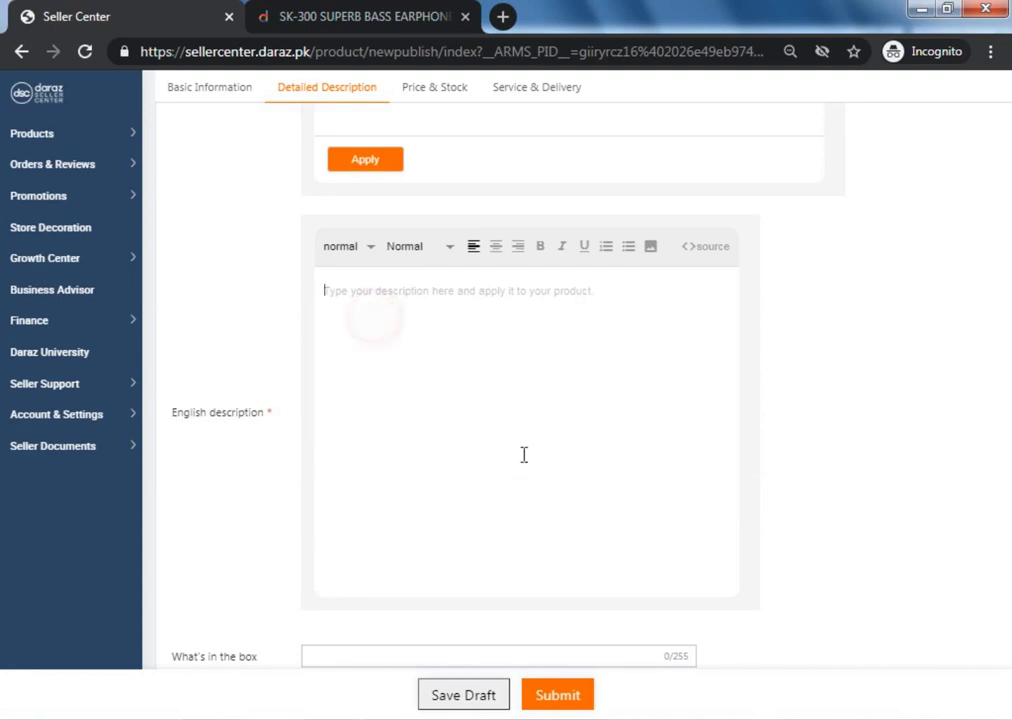
click(512, 119)
right_click(512, 119)
click(420, 368)
- Enter "1 x T Shirt" as the product's What's in the box content
scroll(868, 444, down, 3)
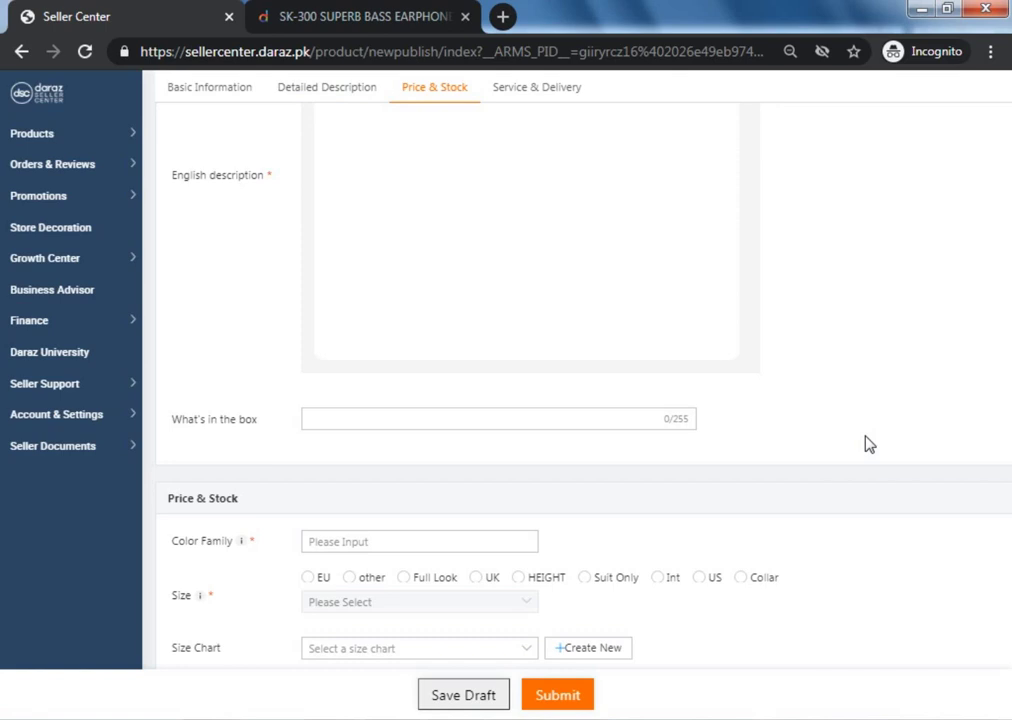
click(450, 413)
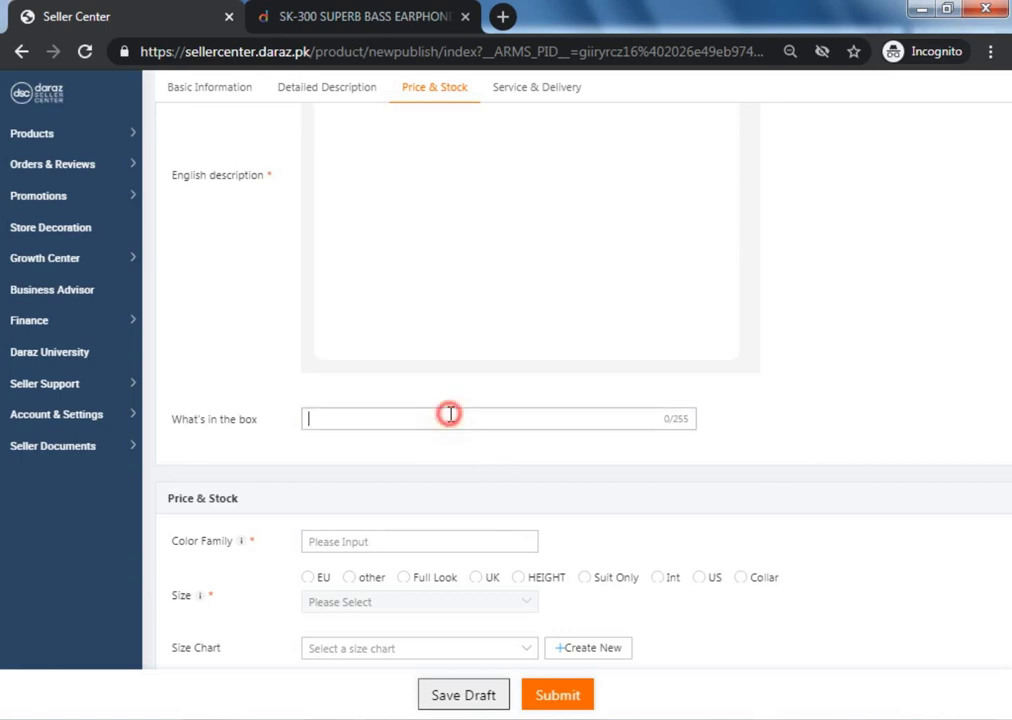
text(1 x T sh)
key(BackSpace)
key(BackSpace)
key(BackSpace)
text(Shirt)
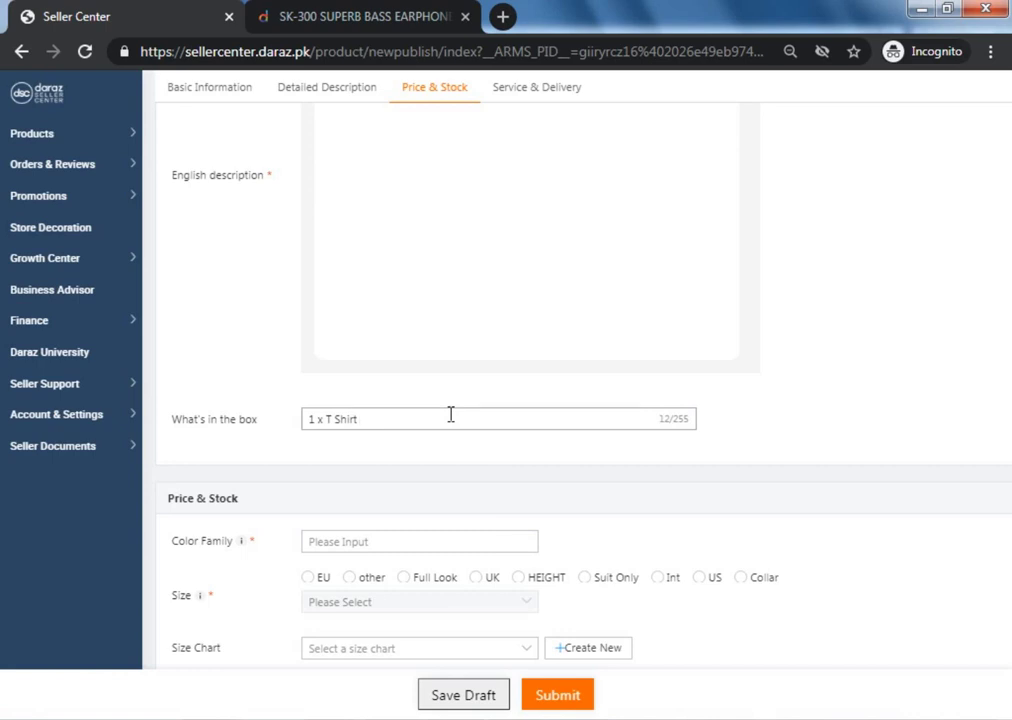
- Change the quantity in What's in the box so that it reads "3 x T Shirt"
double_click(310, 418)
double_click(310, 419)
text(2)
double_click(310, 418)
text(3)
click(314, 479)
triple_click(452, 418)
click(978, 413)
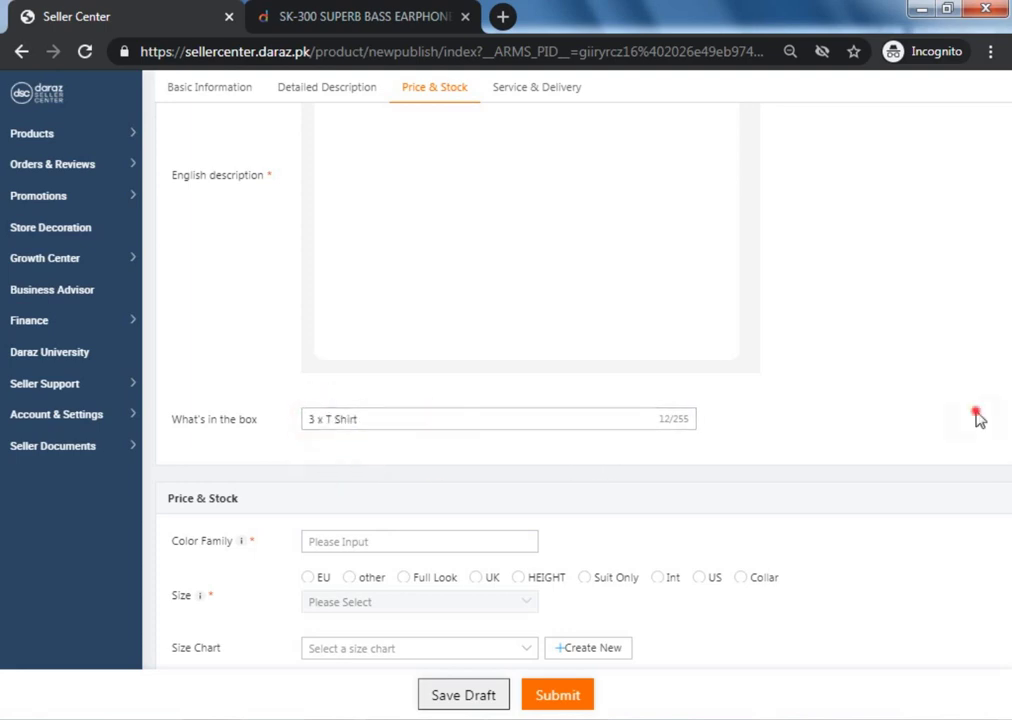
- Set the product's Color Family to Black in the Price & Stock section
scroll(980, 420, down, 1)
scroll(980, 420, down, 4)
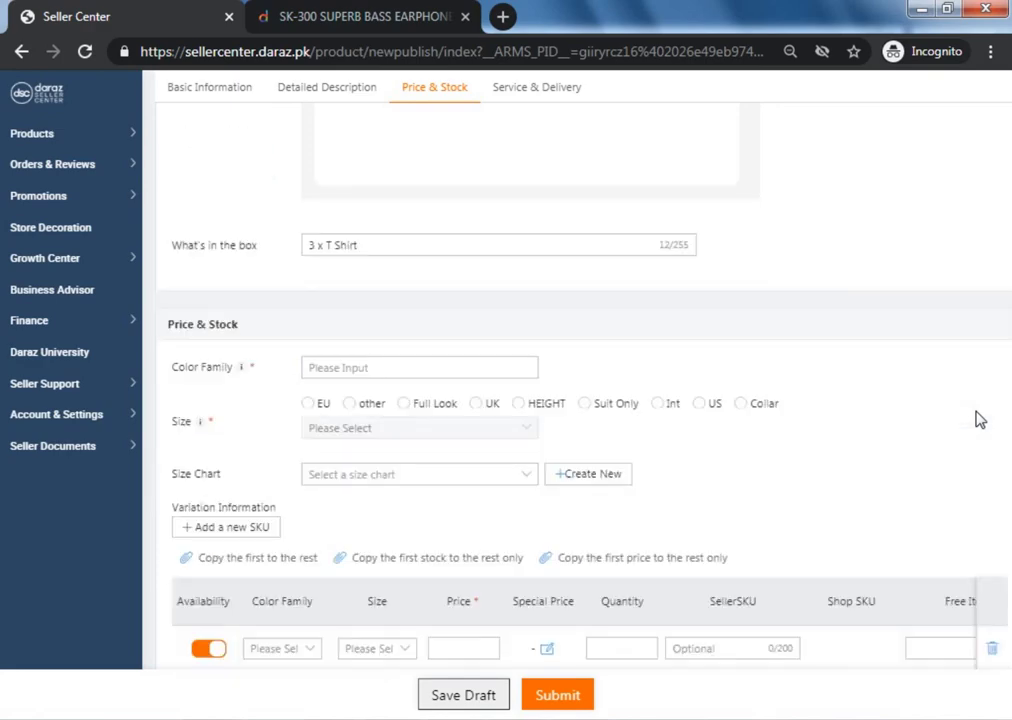
scroll(980, 420, up, 1)
scroll(980, 420, up, 1)
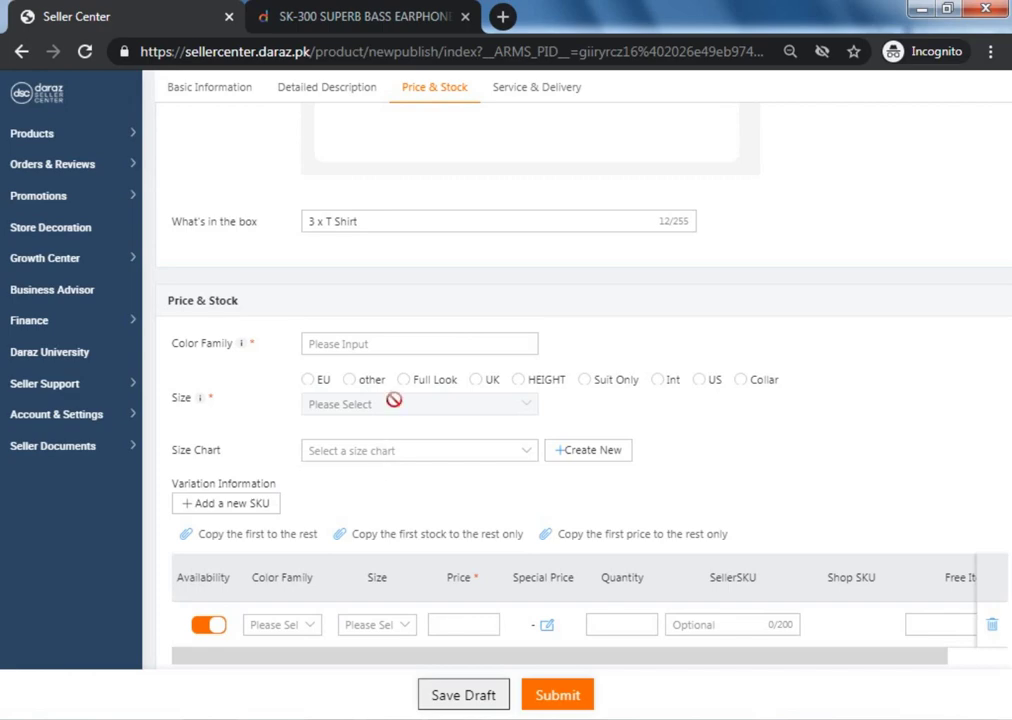
click(460, 343)
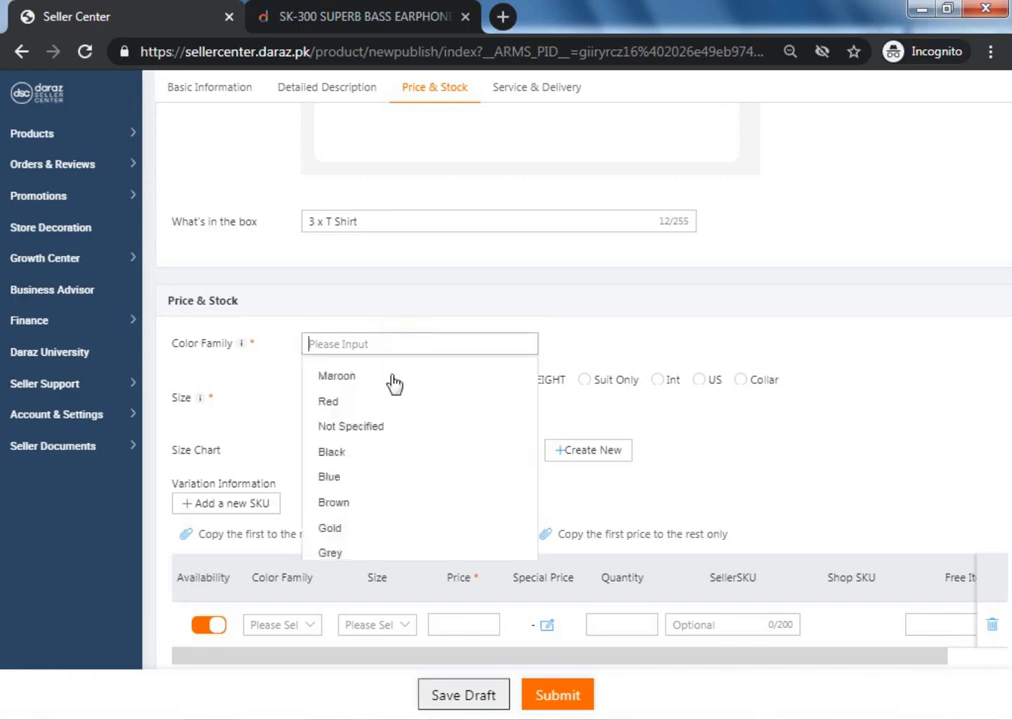
click(350, 452)
click(693, 344)
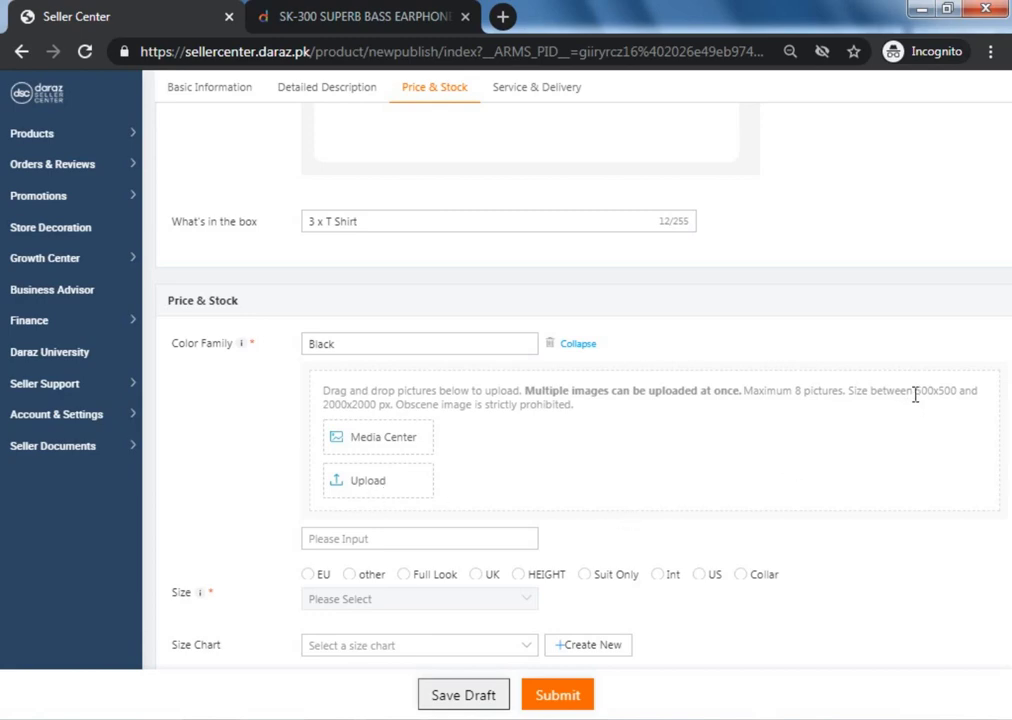
- Read the picture upload requirements for the Black color, covering the allowed pixel sizes and the prohibited image content
drag(914, 394, 958, 394)
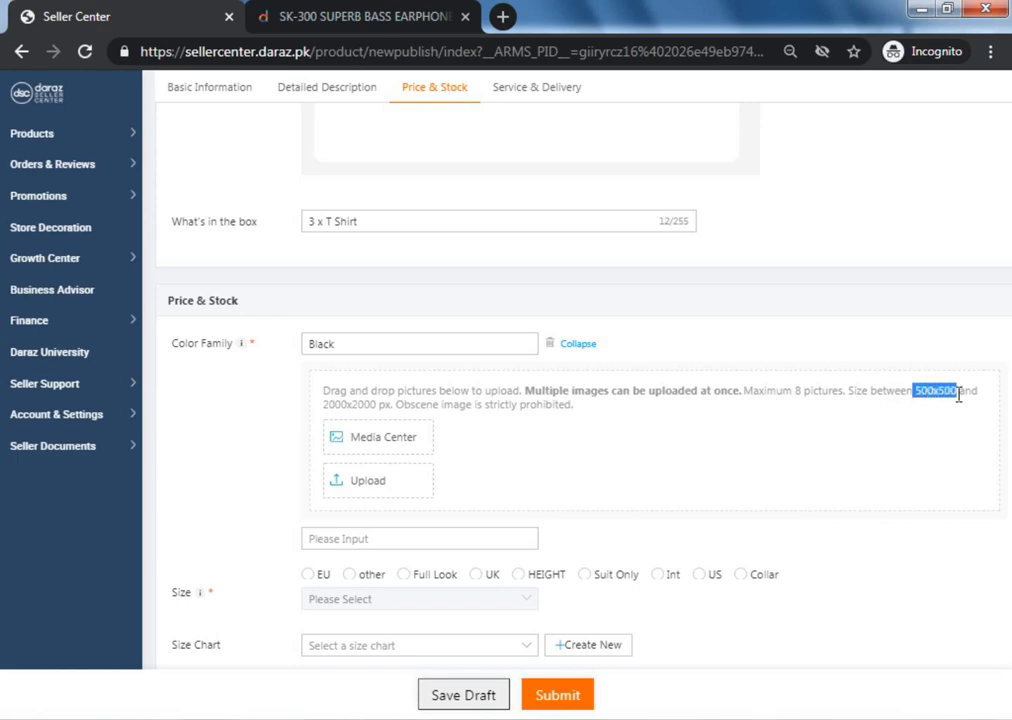
click(329, 406)
drag(329, 406, 380, 407)
click(384, 406)
click(388, 402)
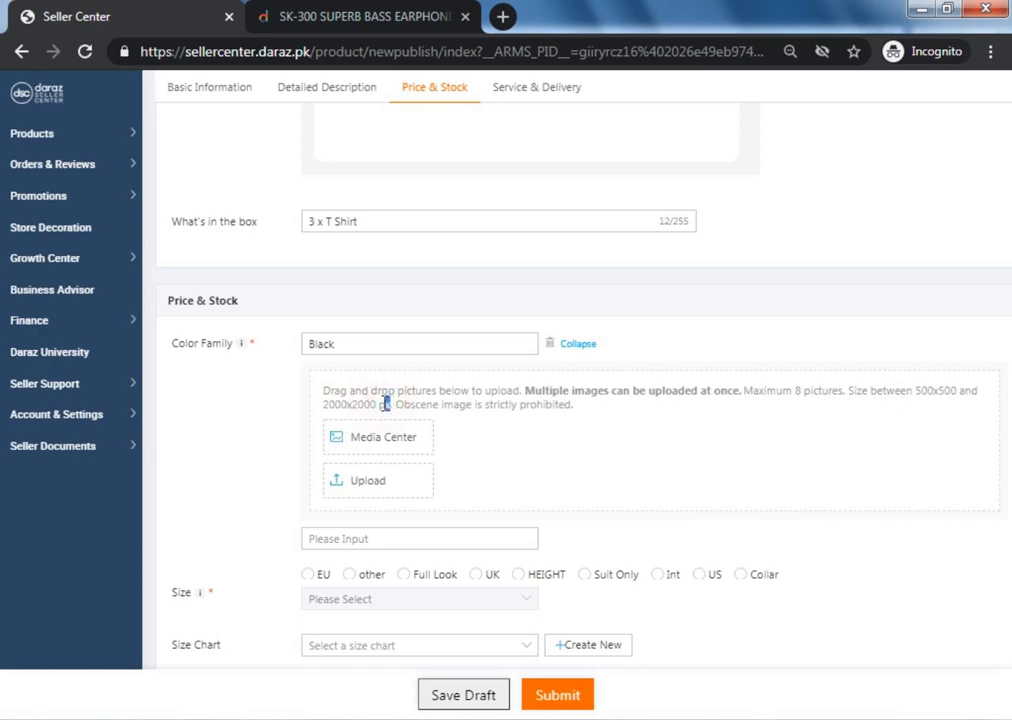
click(380, 402)
click(402, 402)
double_click(404, 400)
click(522, 407)
double_click(570, 405)
drag(484, 405, 402, 407)
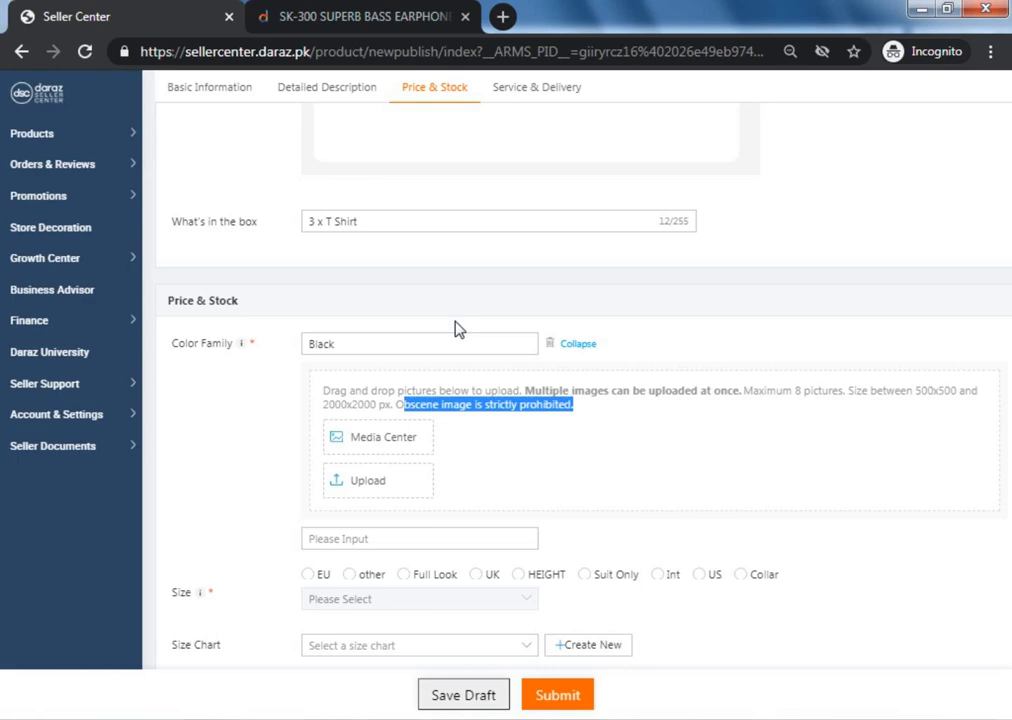
- Try to upload the black T-shirt picture "download" from the Downloads folder for the Black color family
click(407, 480)
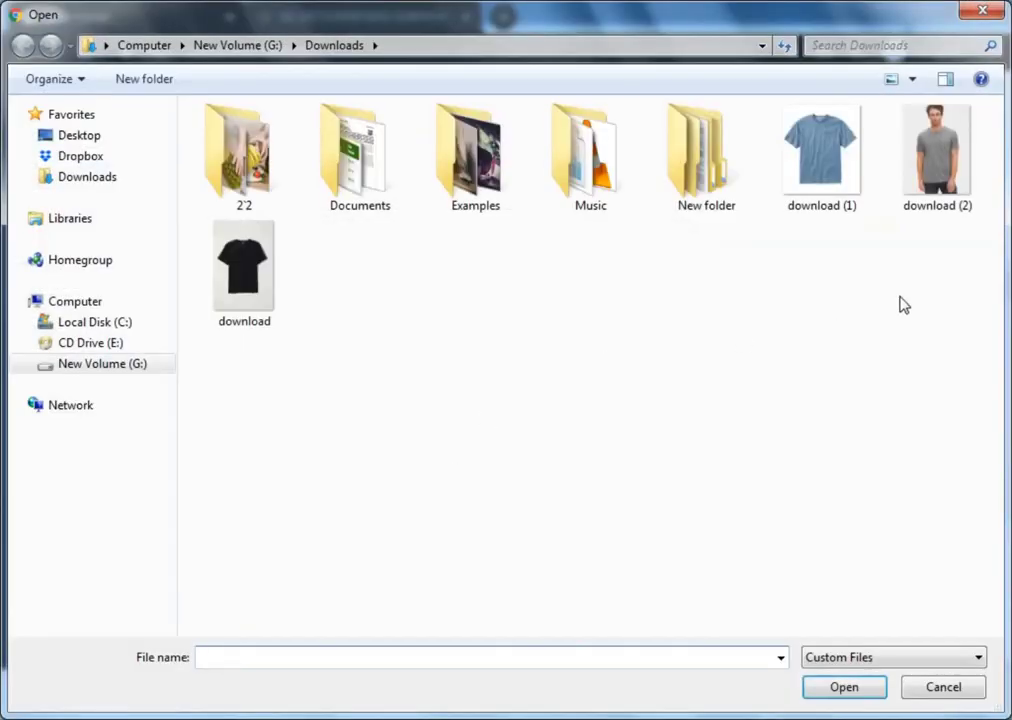
click(240, 295)
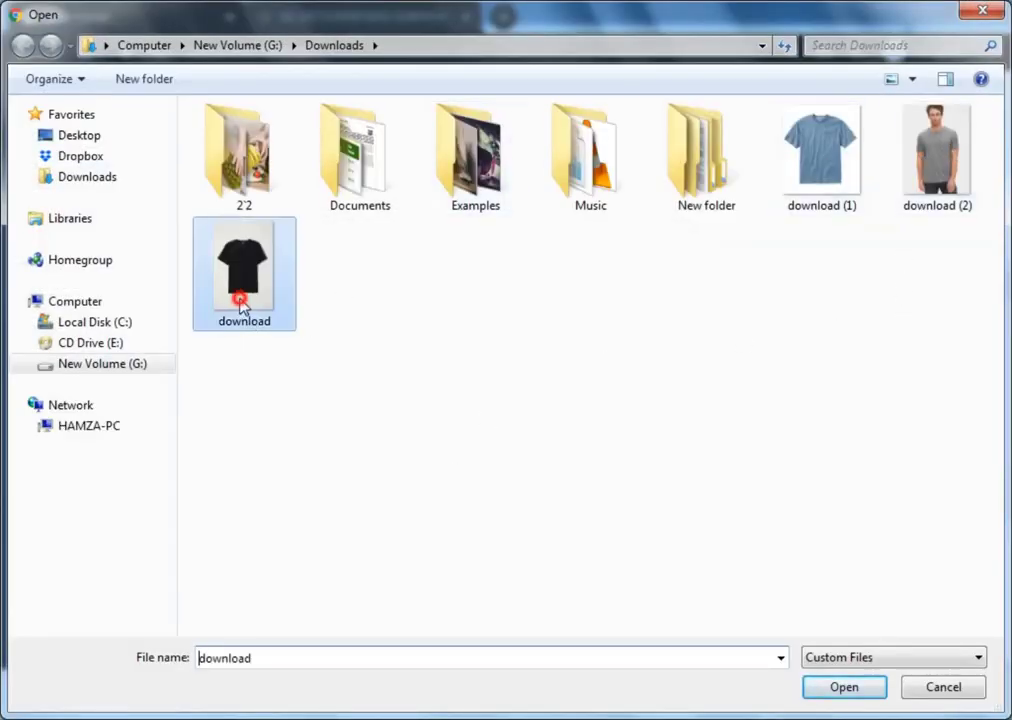
click(816, 692)
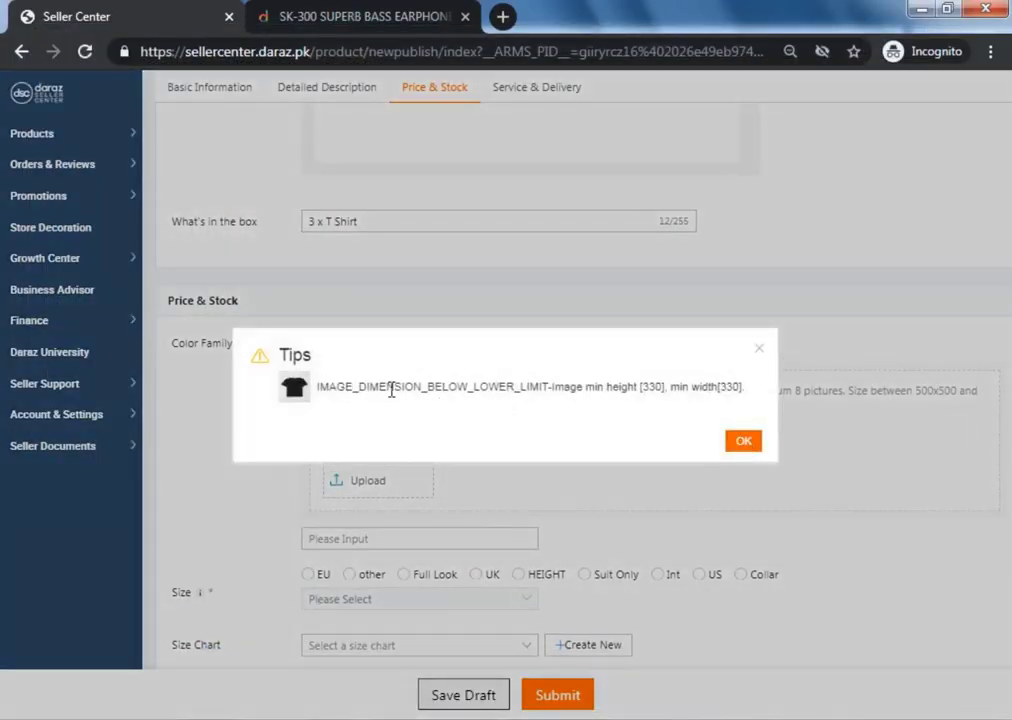
click(743, 441)
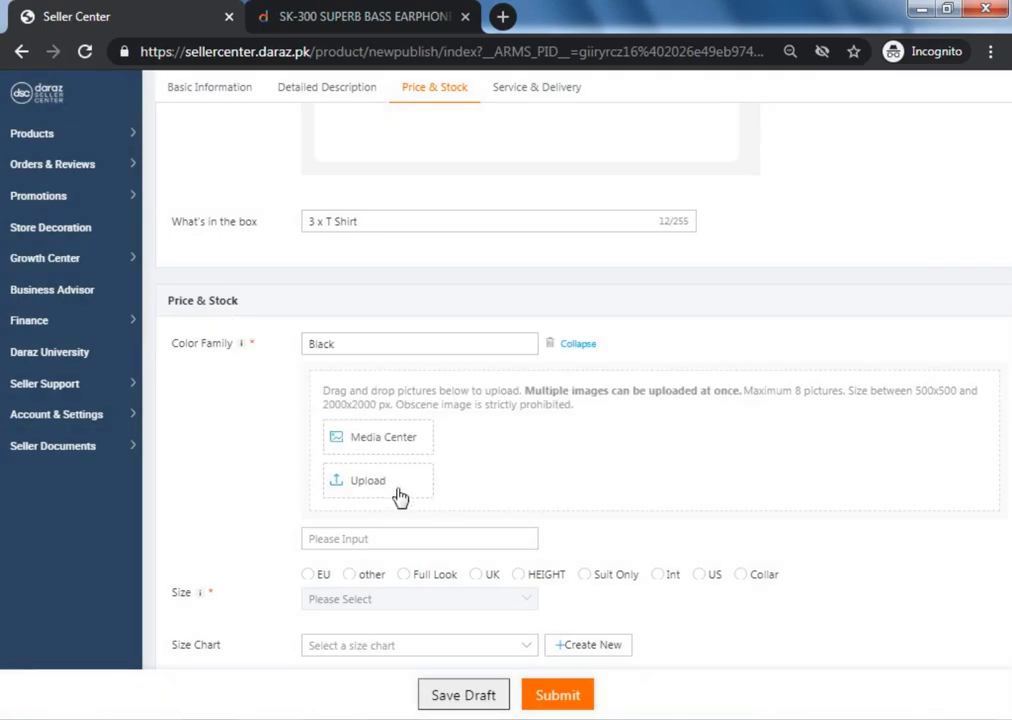
click(341, 343)
click(576, 436)
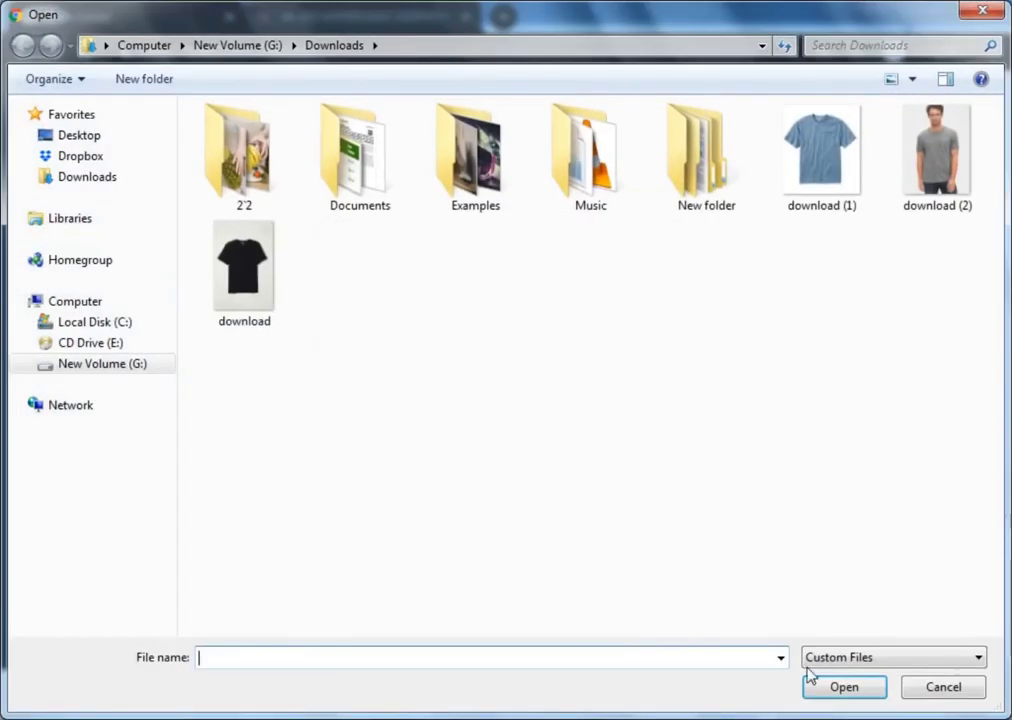
click(903, 687)
click(615, 480)
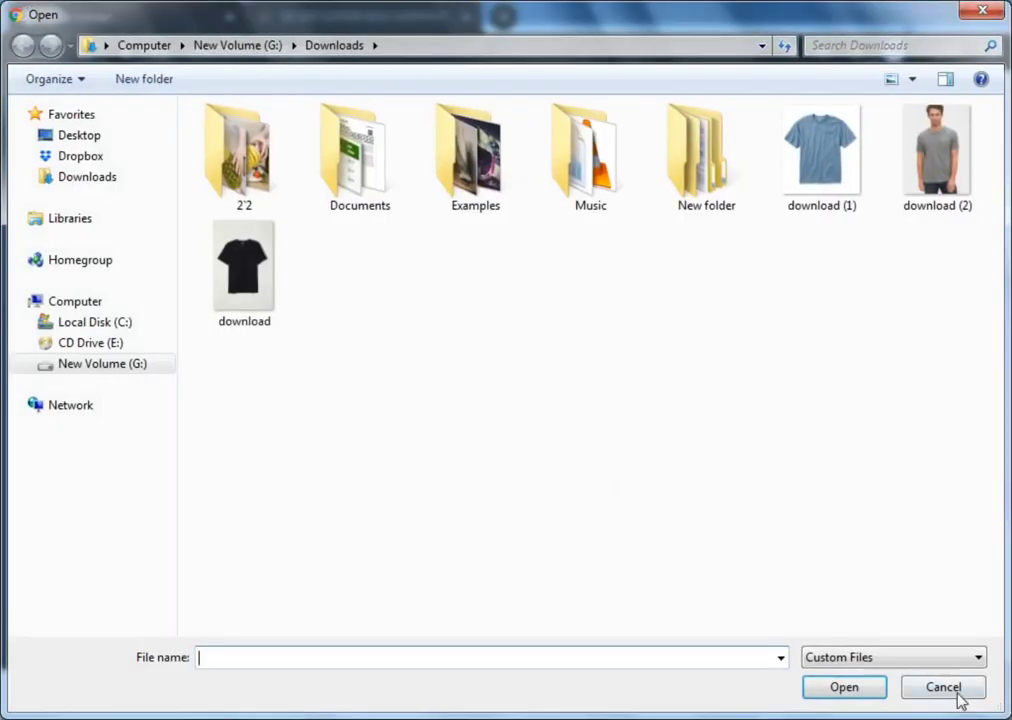
click(957, 695)
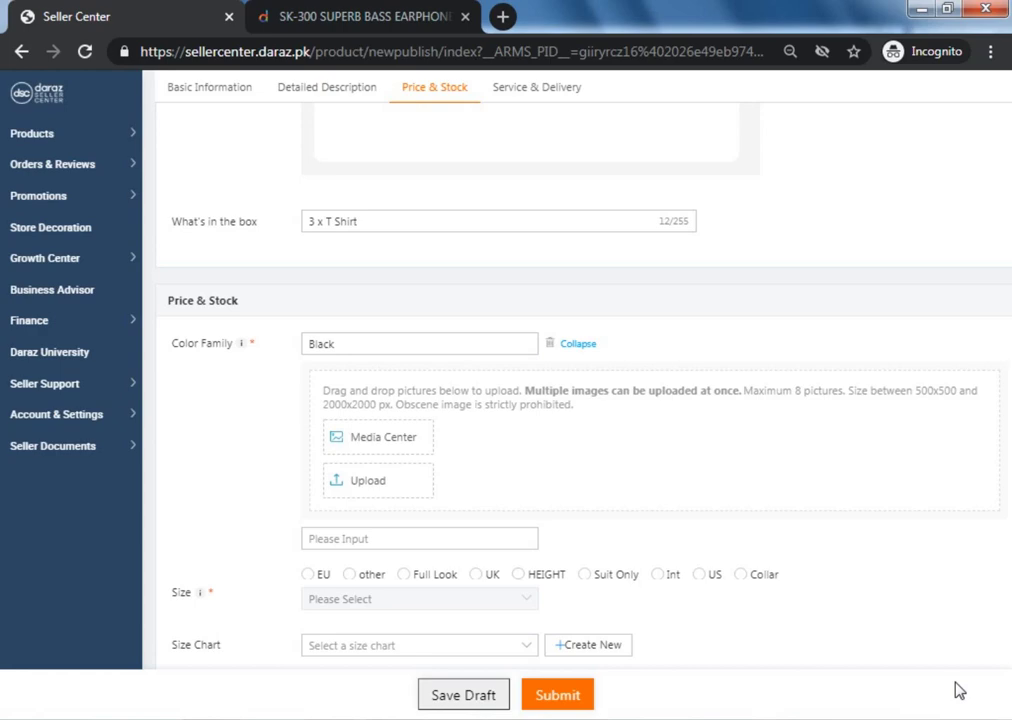
- Set the product's size system to Int and select the sizes L, M, S and XL
scroll(958, 690, down, 1)
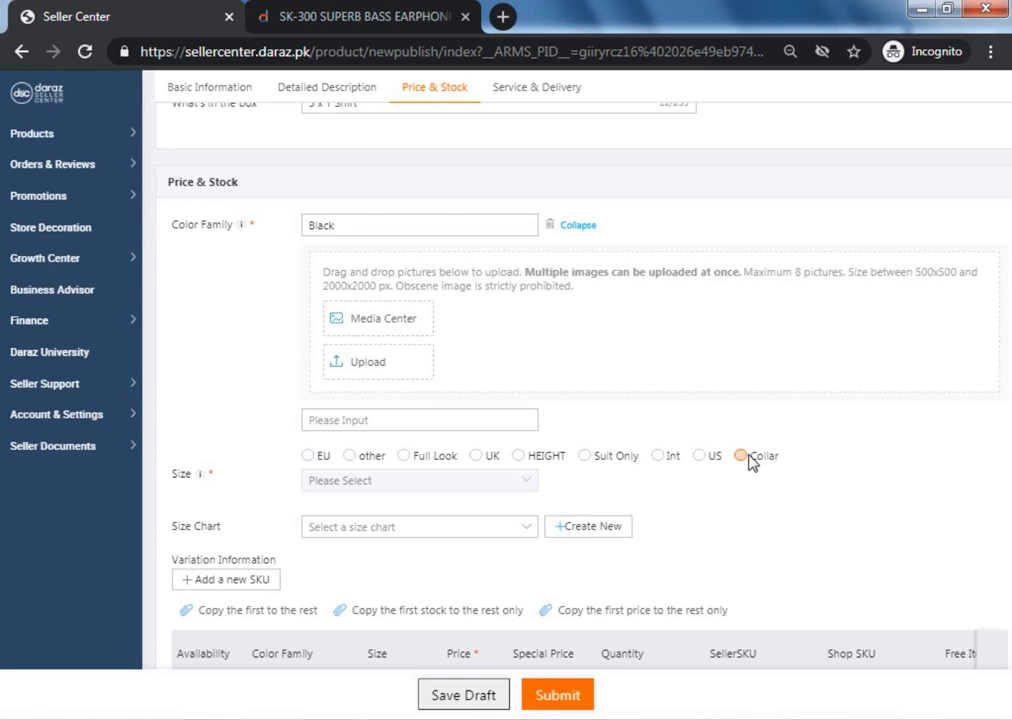
click(657, 455)
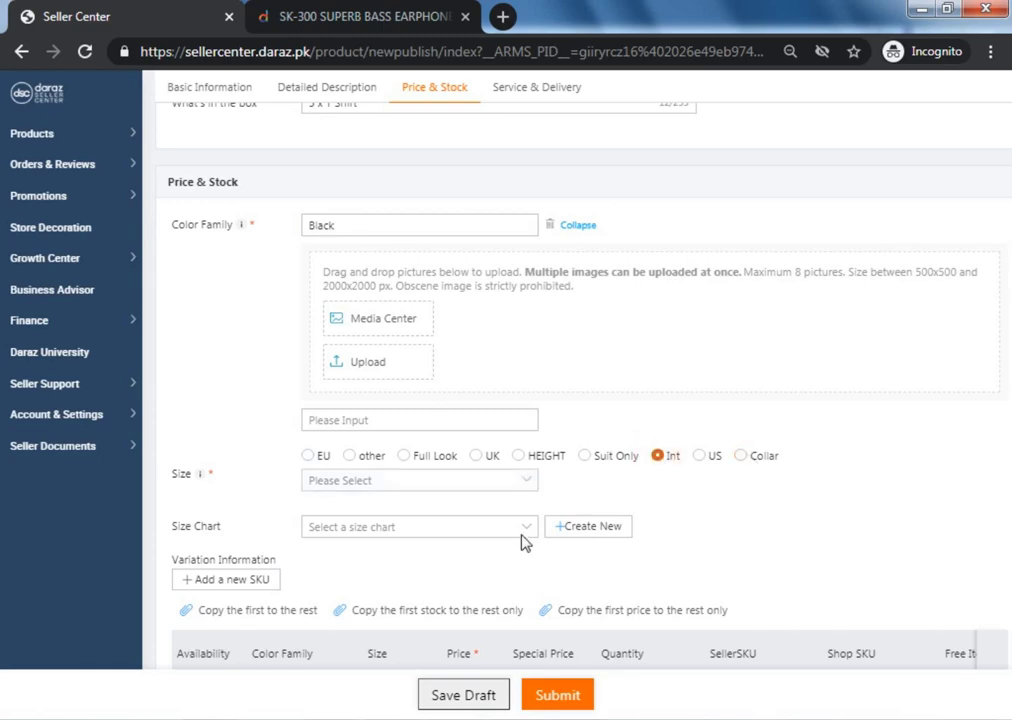
click(413, 482)
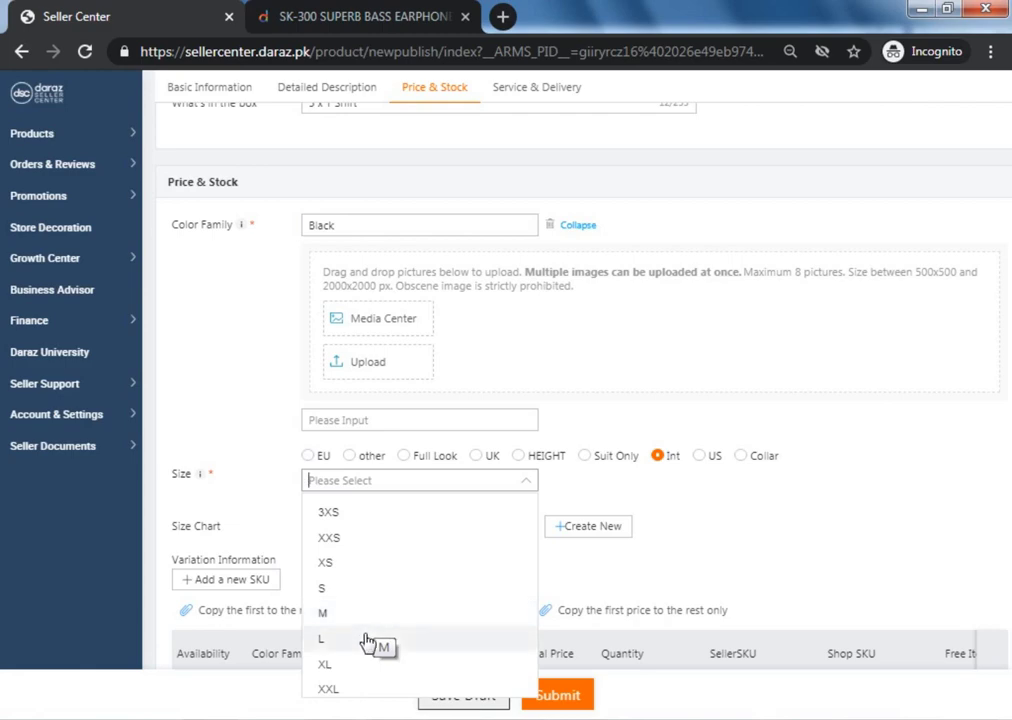
click(368, 640)
click(352, 613)
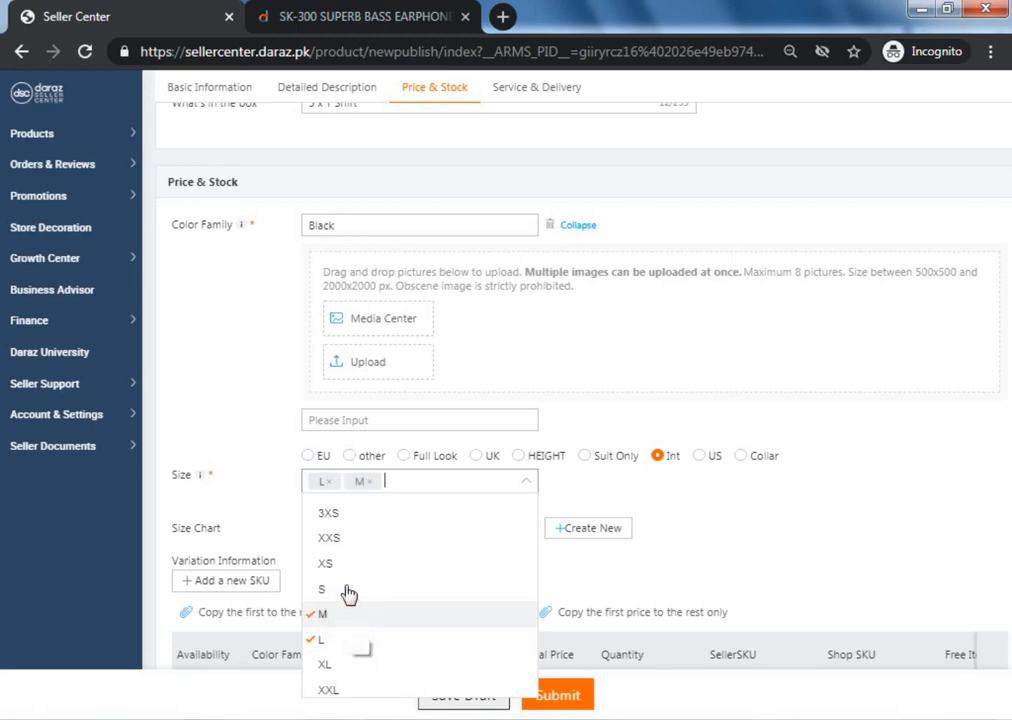
click(348, 590)
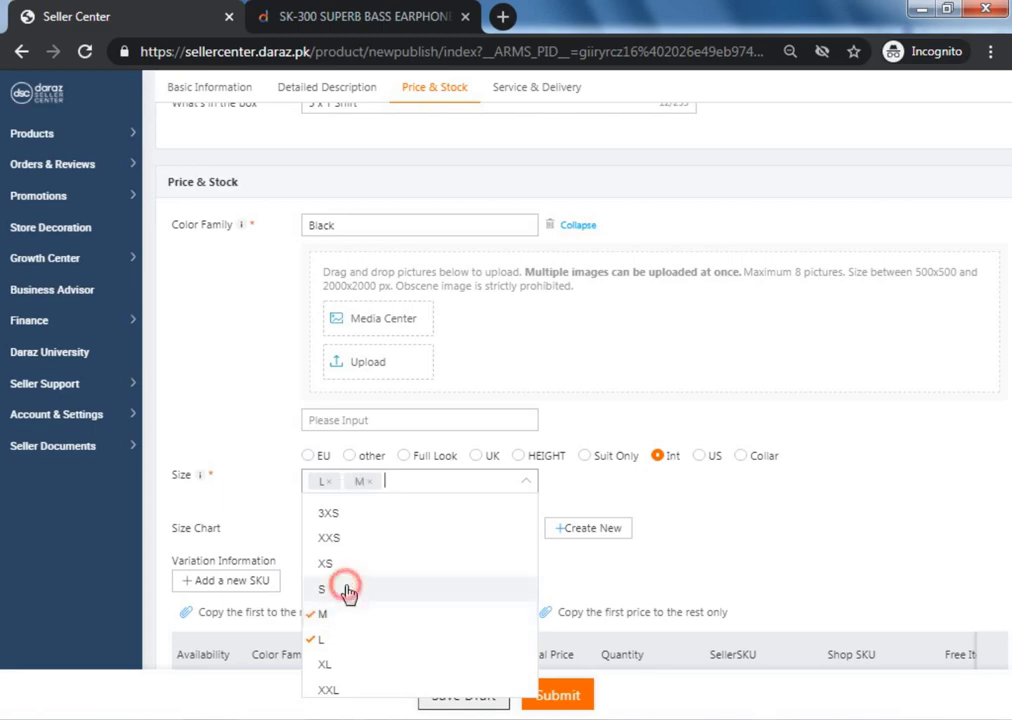
click(331, 664)
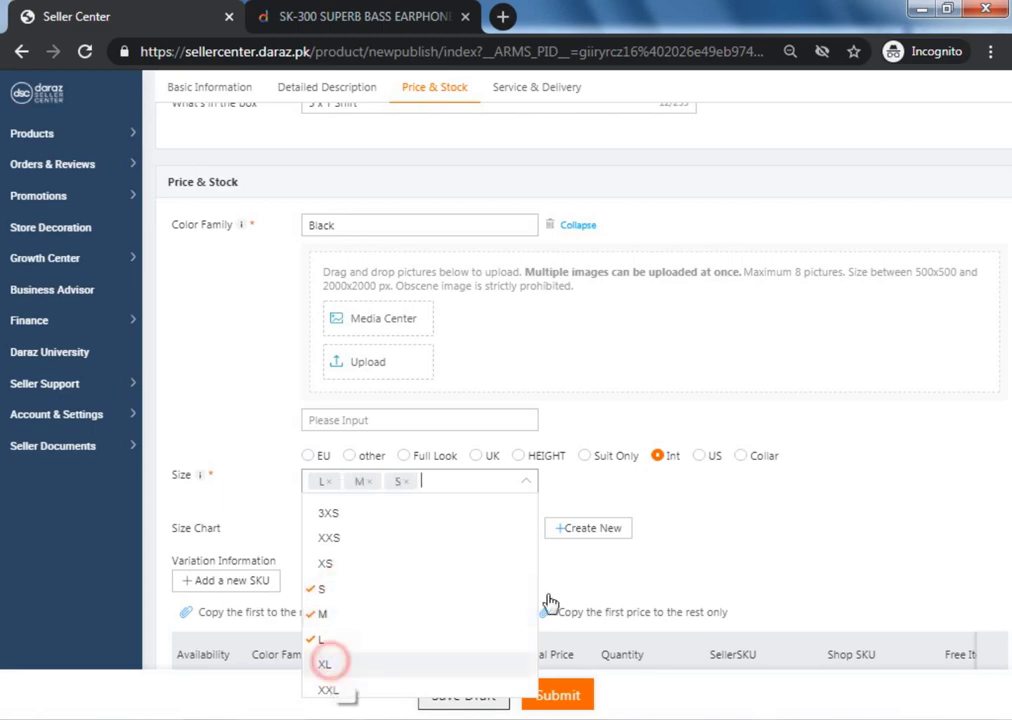
click(641, 558)
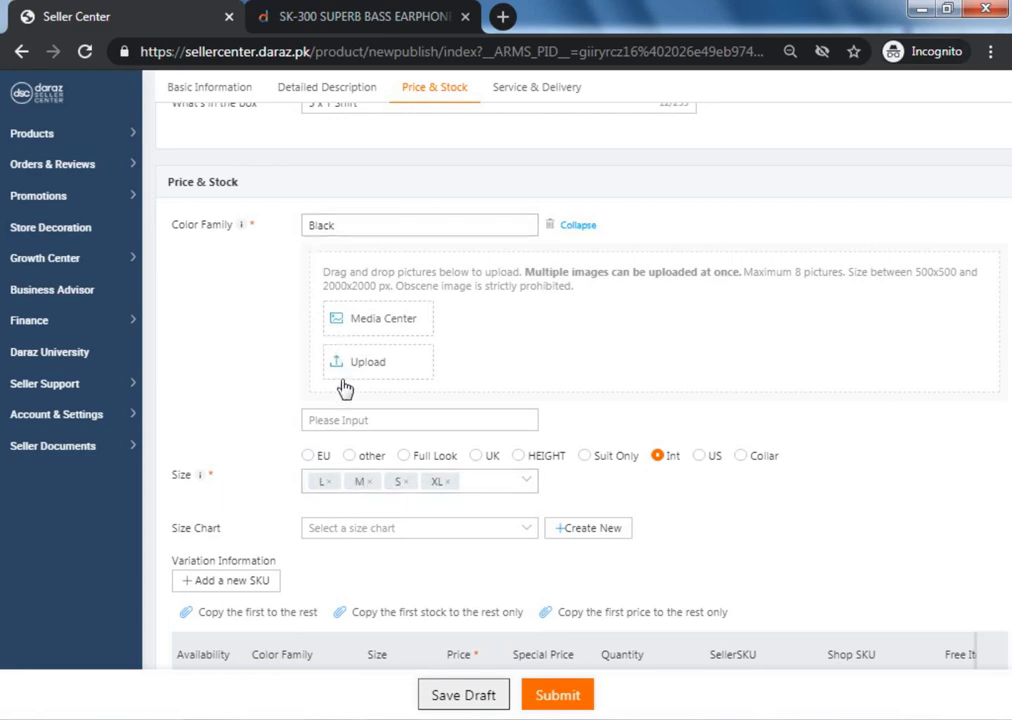
- Create a new Men's Shirts size chart named "13" with cm as the unit and add it
click(369, 531)
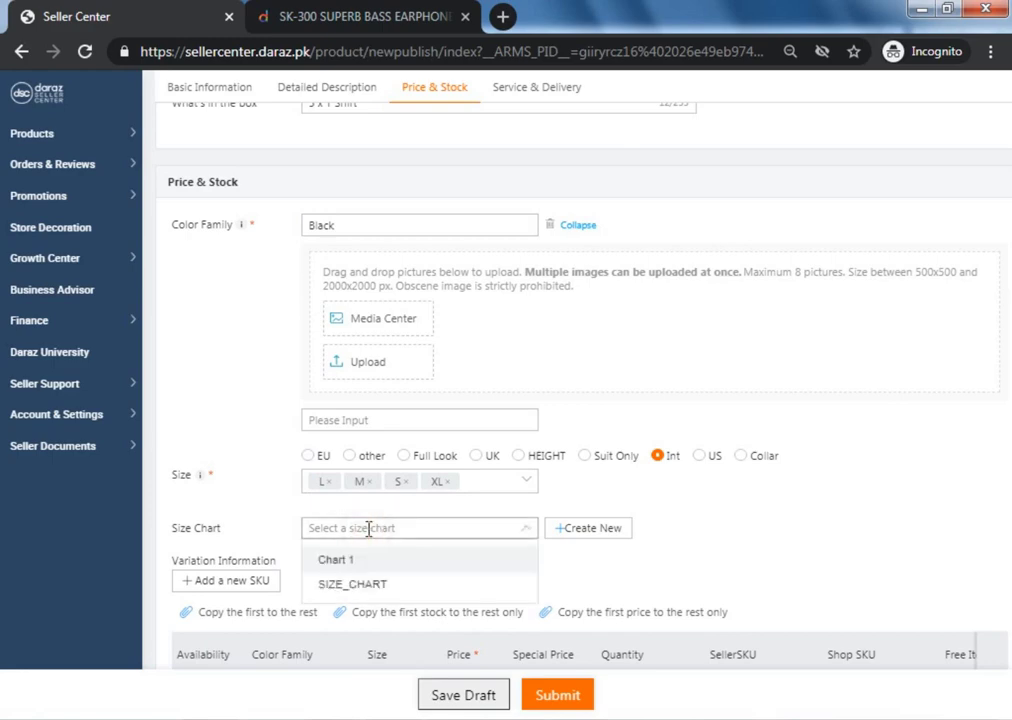
click(608, 511)
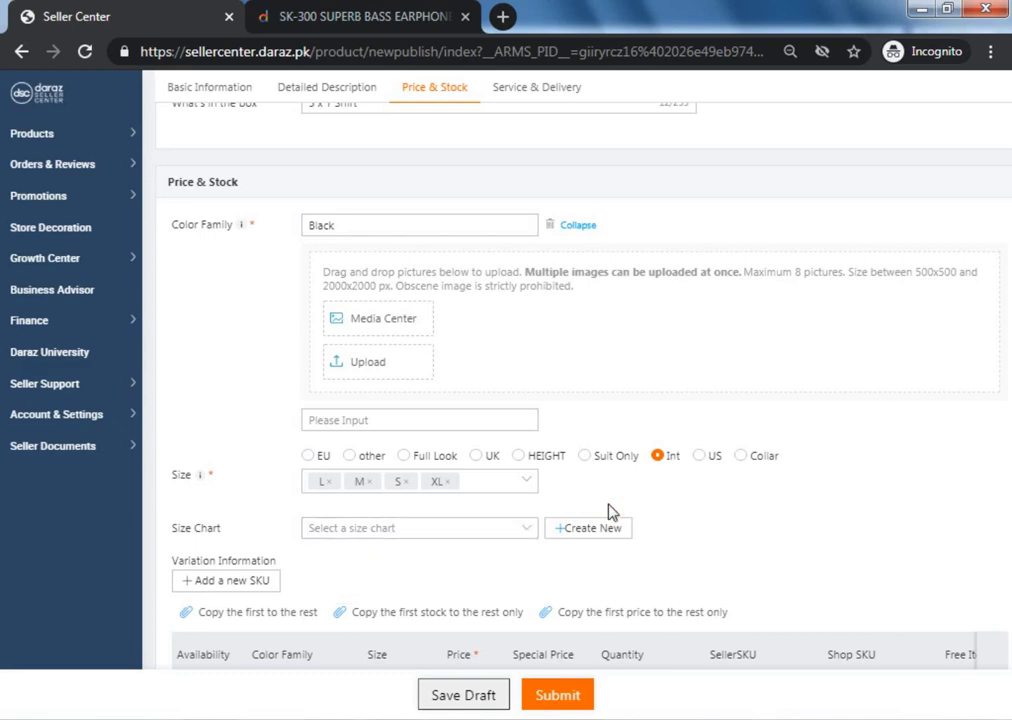
click(584, 528)
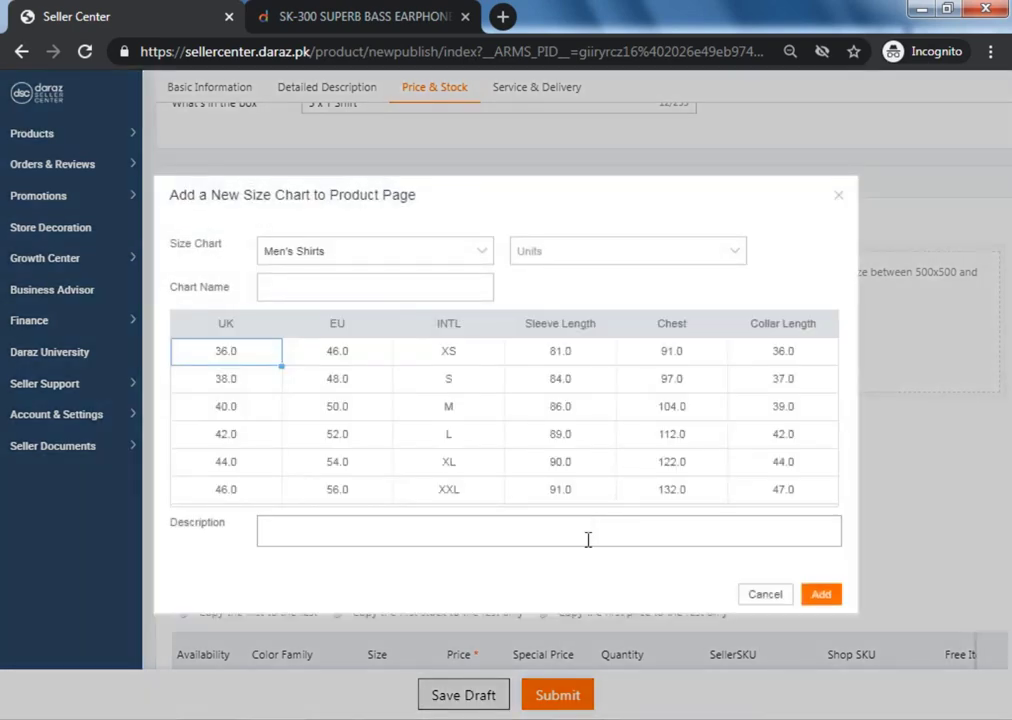
click(368, 288)
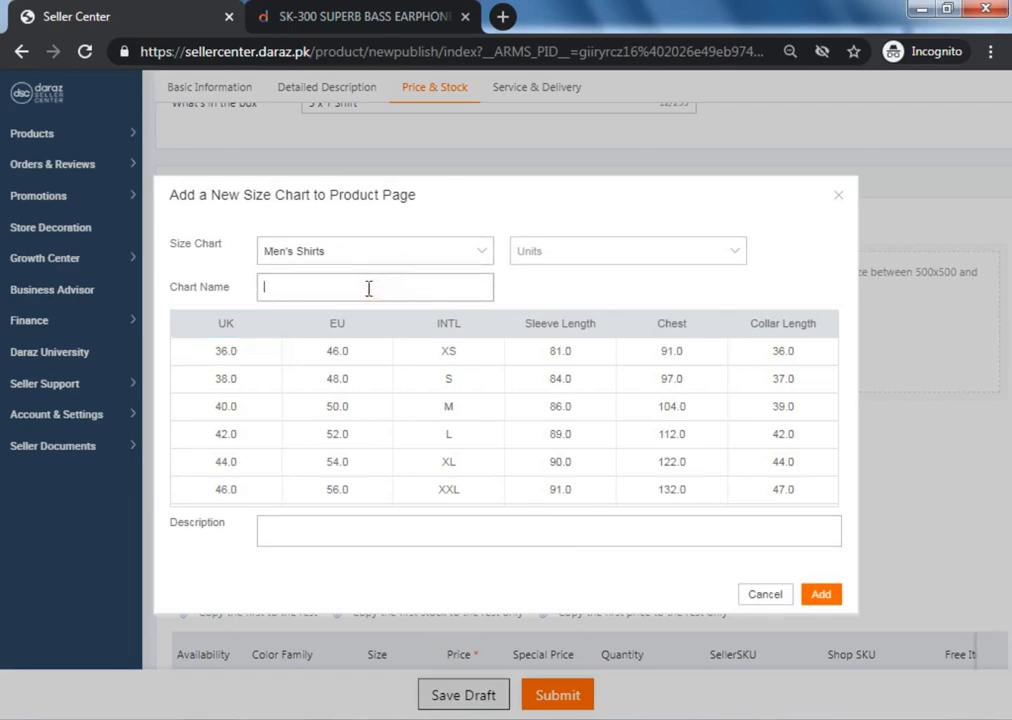
text(13)
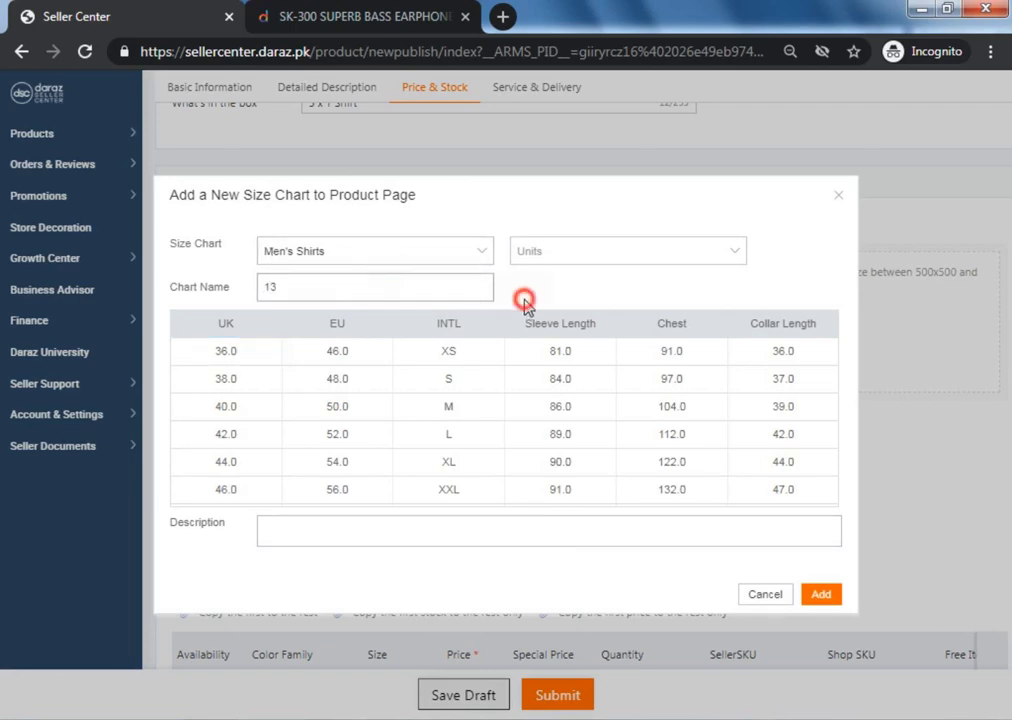
click(557, 265)
click(535, 287)
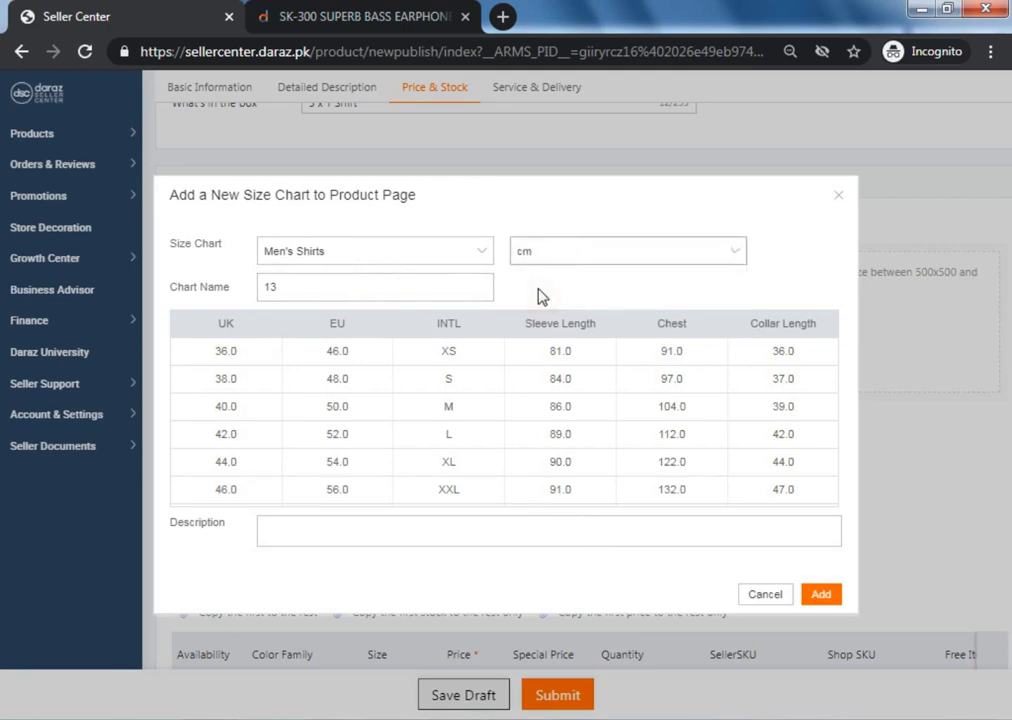
click(820, 594)
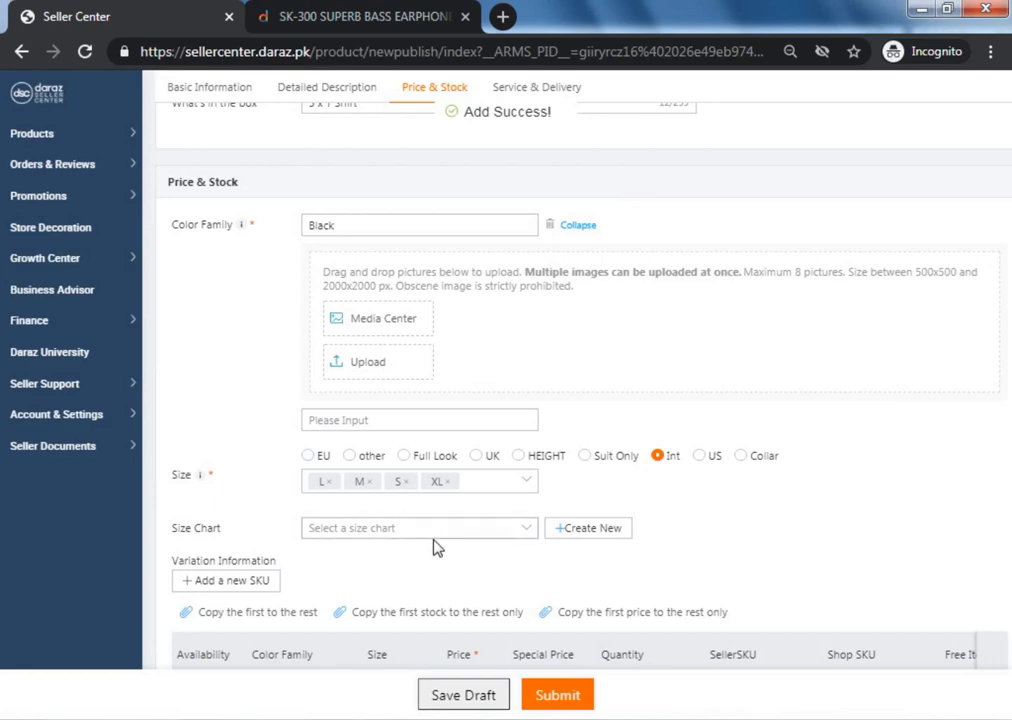
click(773, 467)
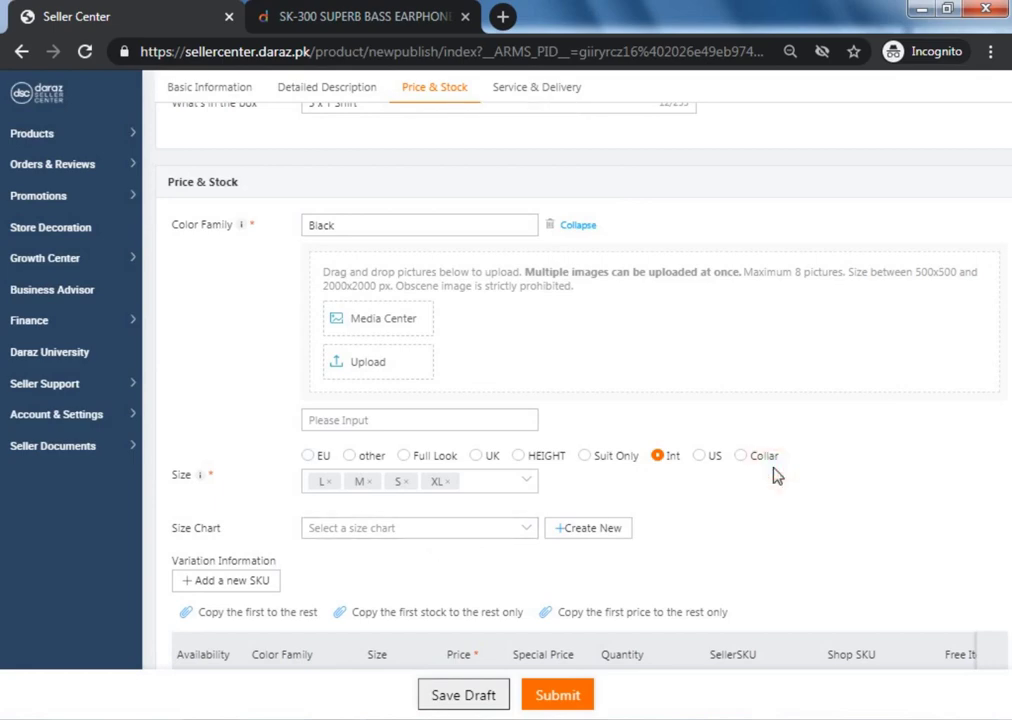
- Add Maroon as a second Color Family below Black in the Price & Stock section
scroll(776, 476, down, 3)
scroll(777, 475, down, 1)
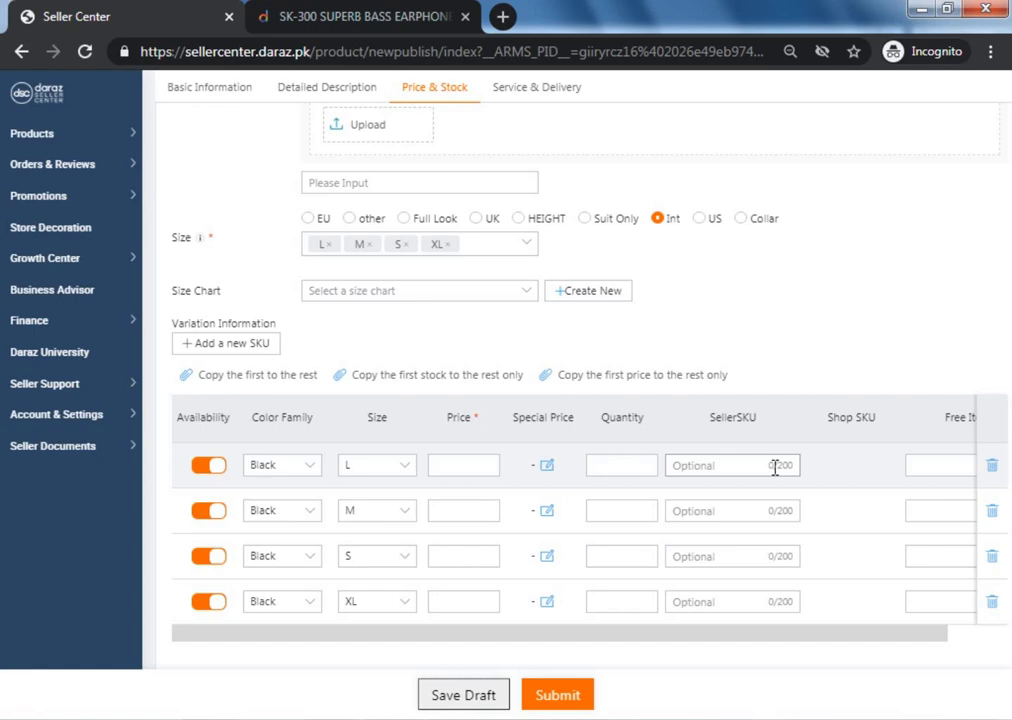
scroll(775, 468, up, 3)
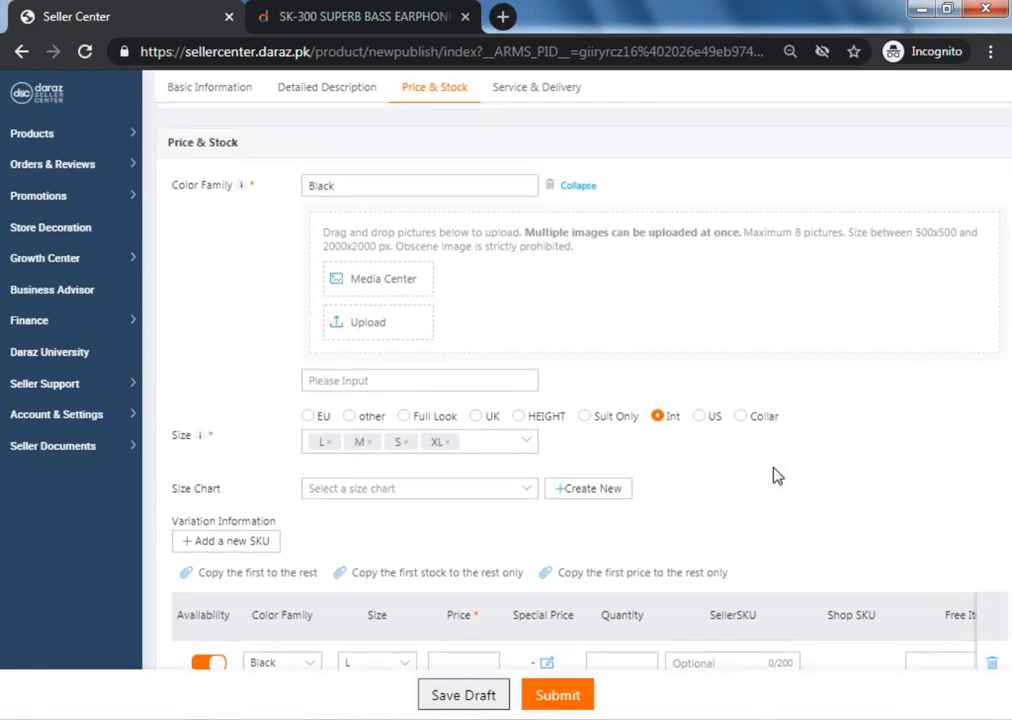
click(365, 381)
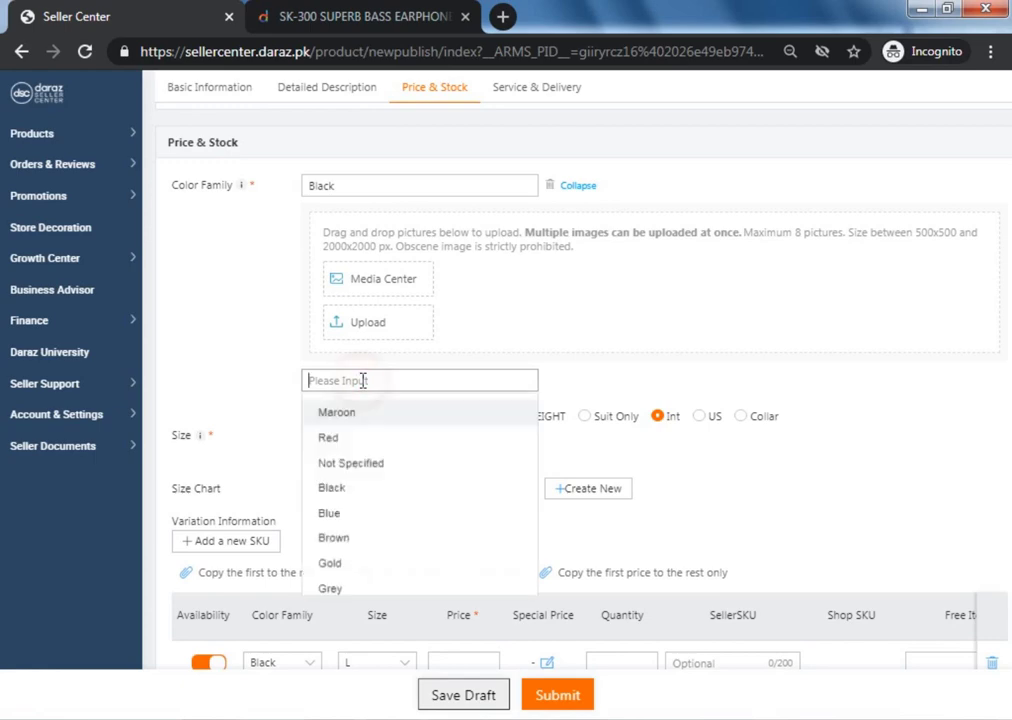
click(338, 416)
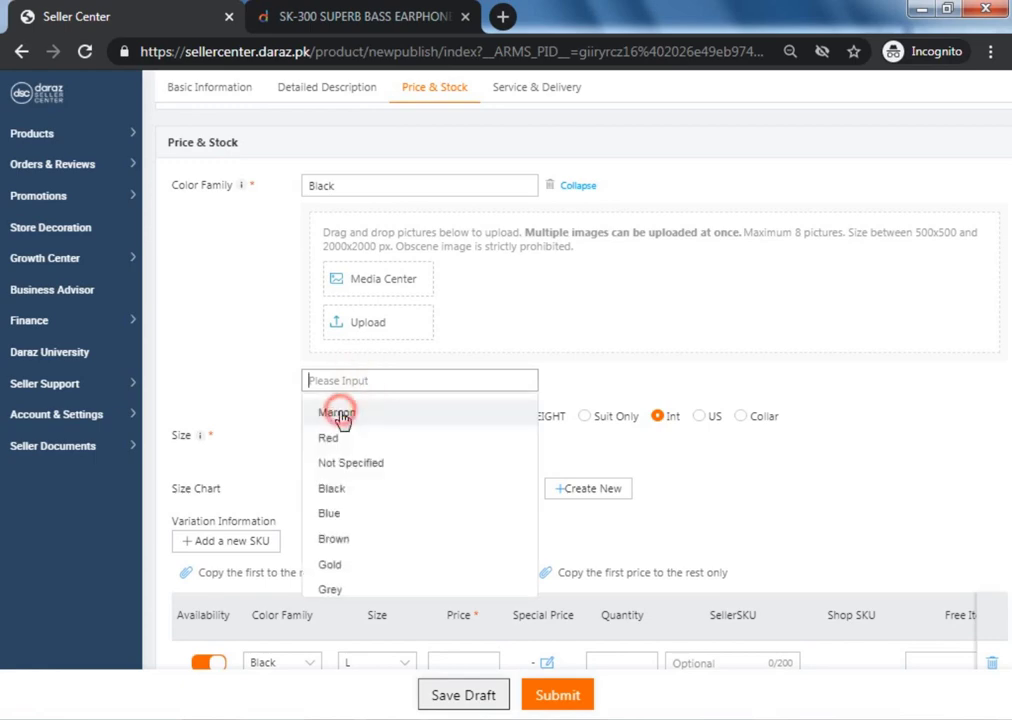
click(338, 414)
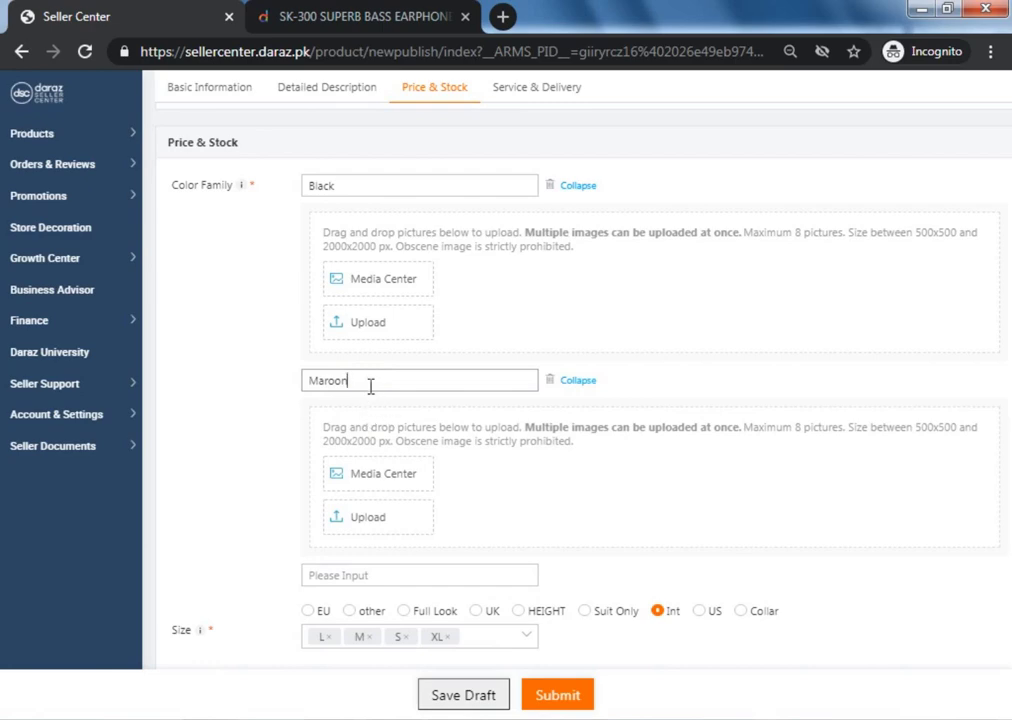
click(377, 526)
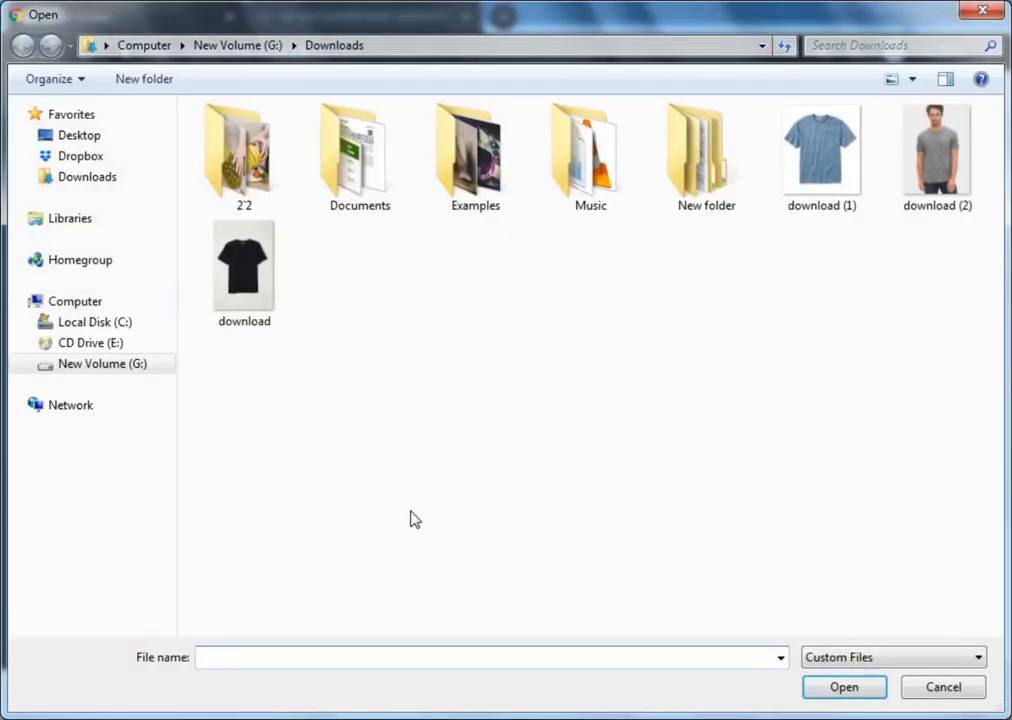
drag(935, 323, 660, 98)
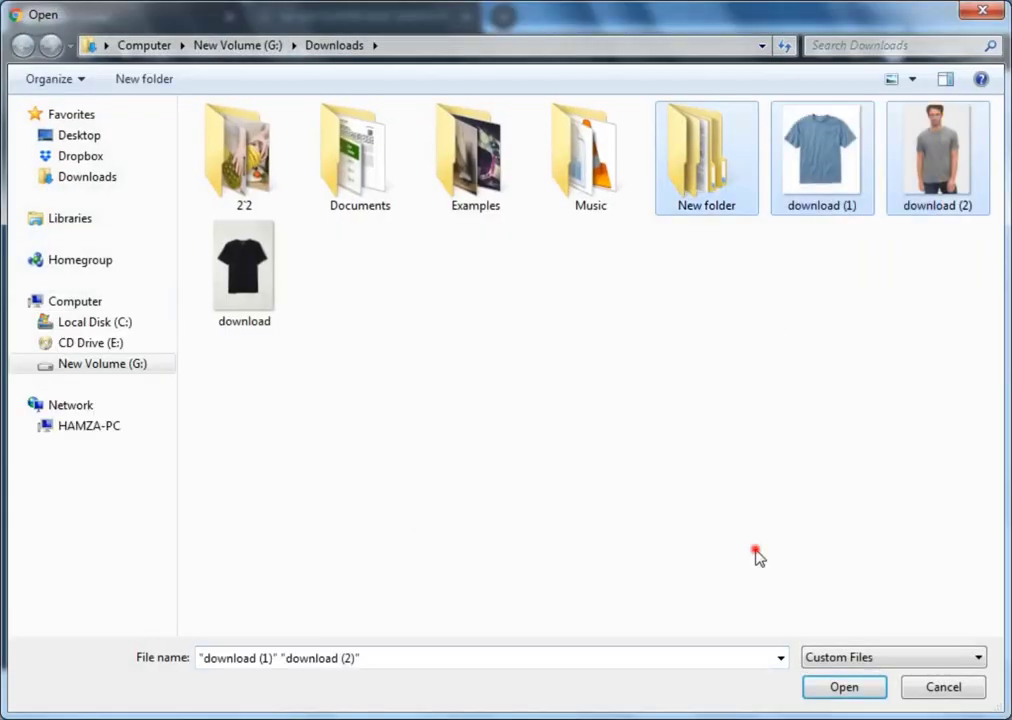
click(915, 691)
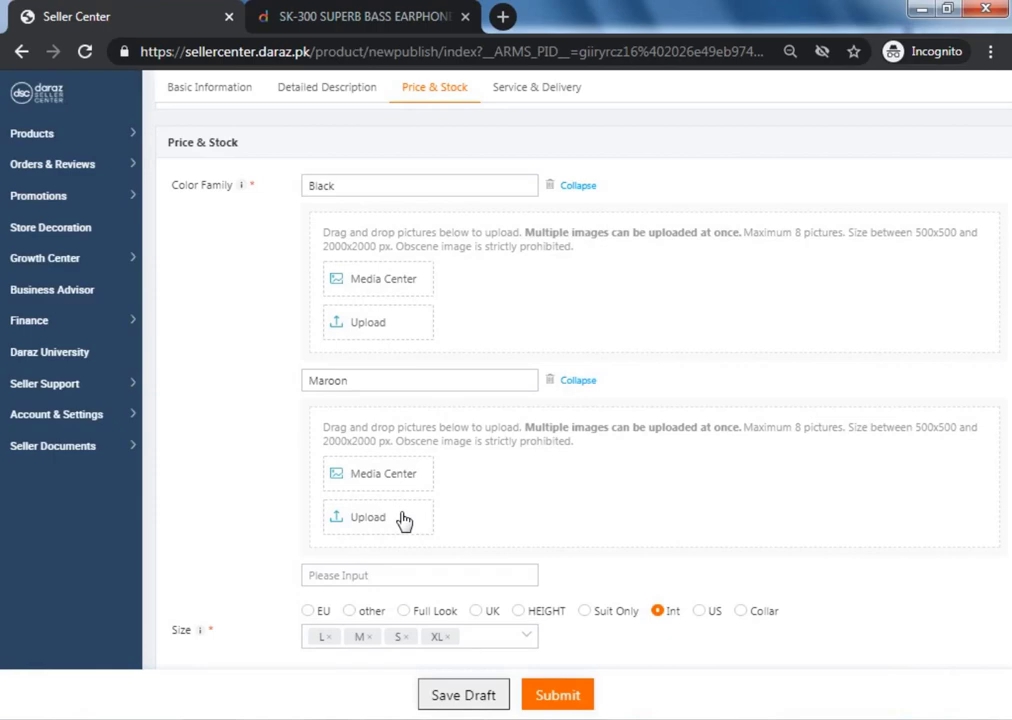
- Add Blue as a third Color Family below Maroon
click(422, 577)
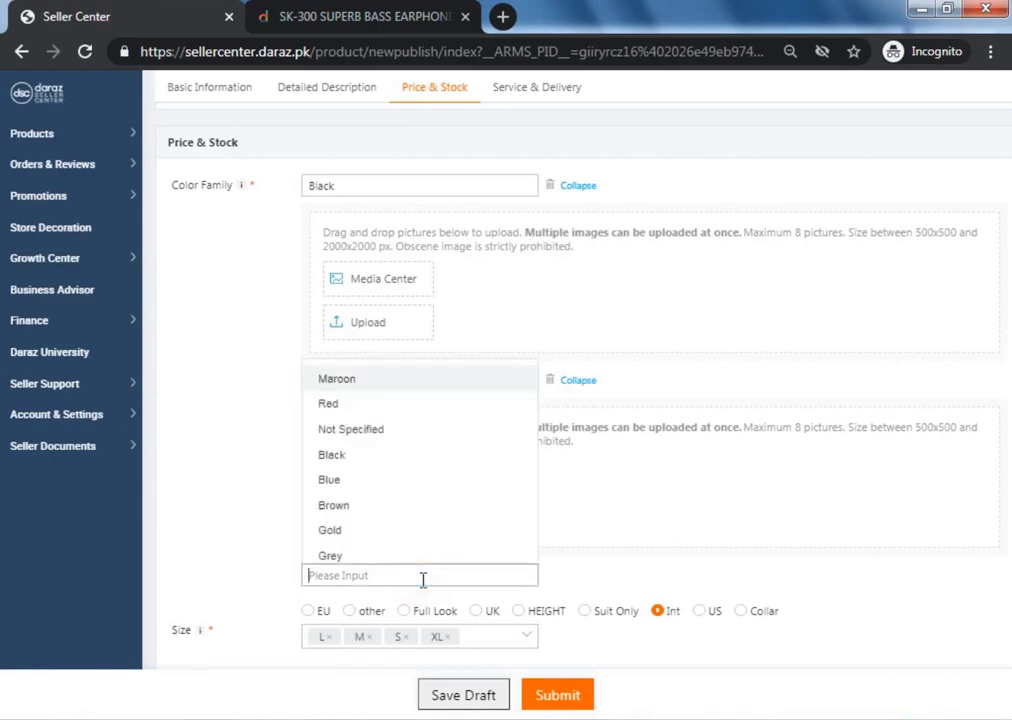
click(338, 479)
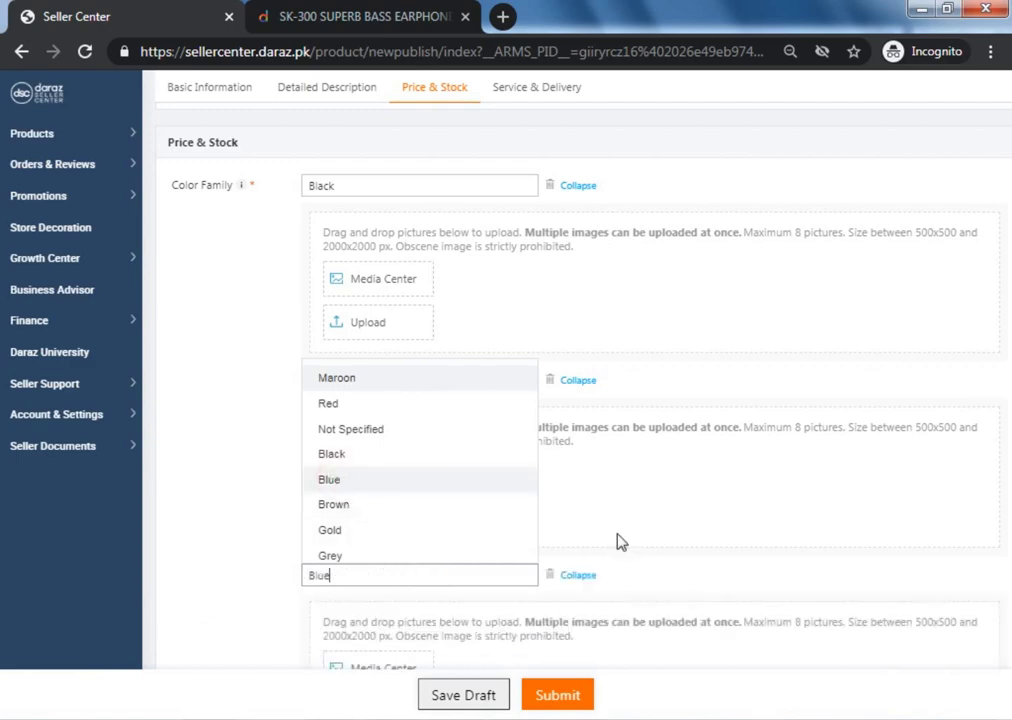
click(802, 530)
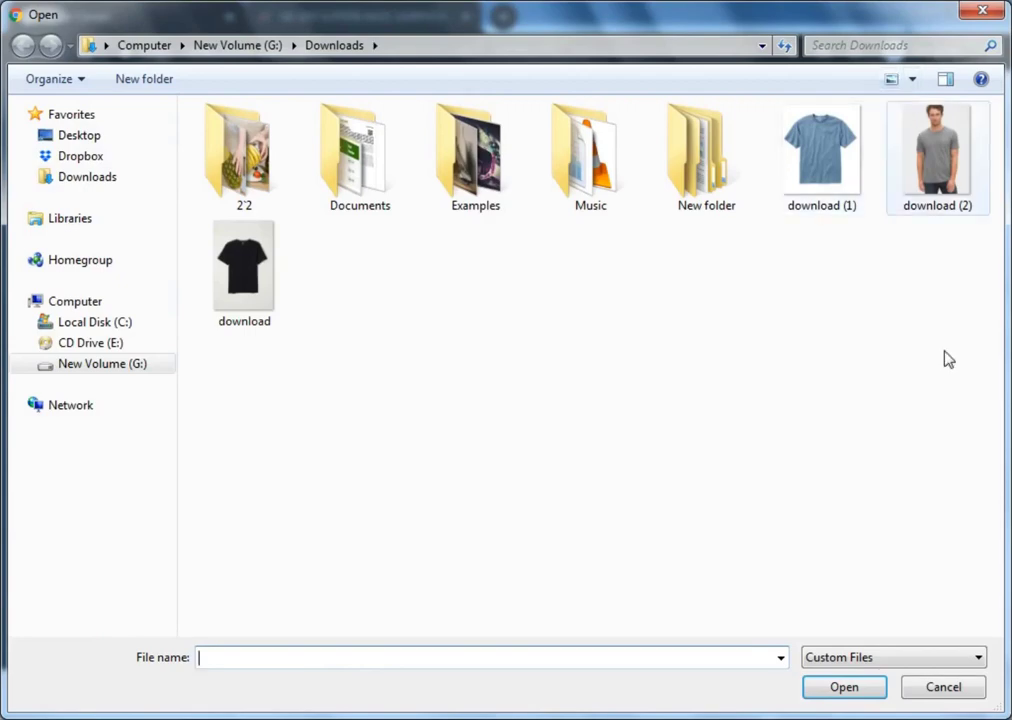
click(940, 689)
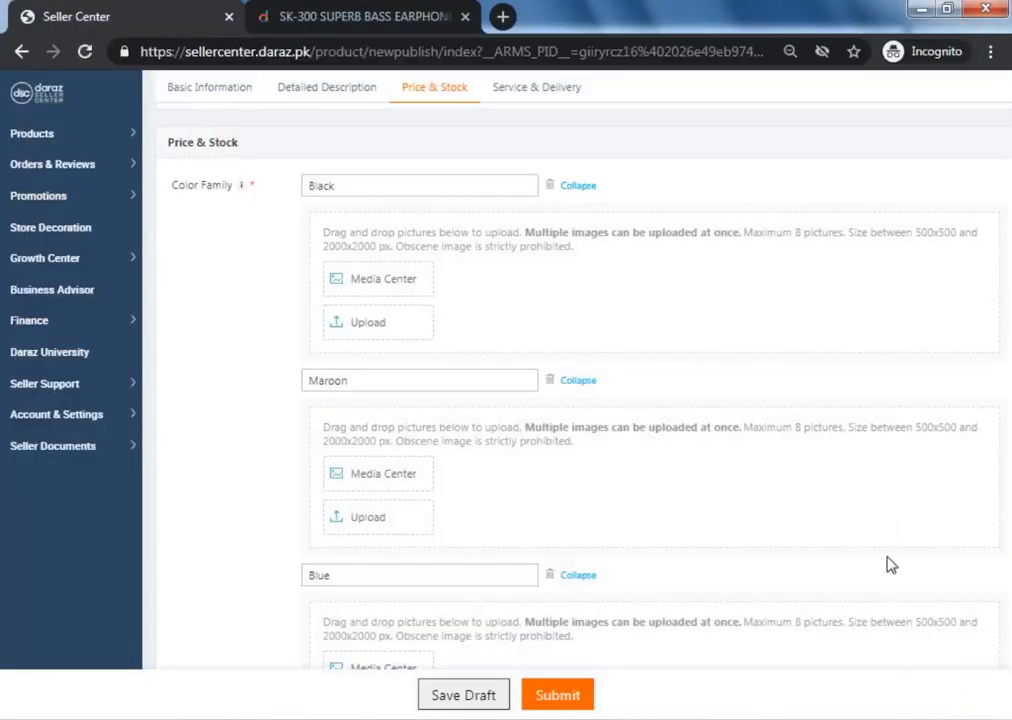
click(885, 567)
click(887, 561)
scroll(887, 558, down, 1)
scroll(887, 556, down, 3)
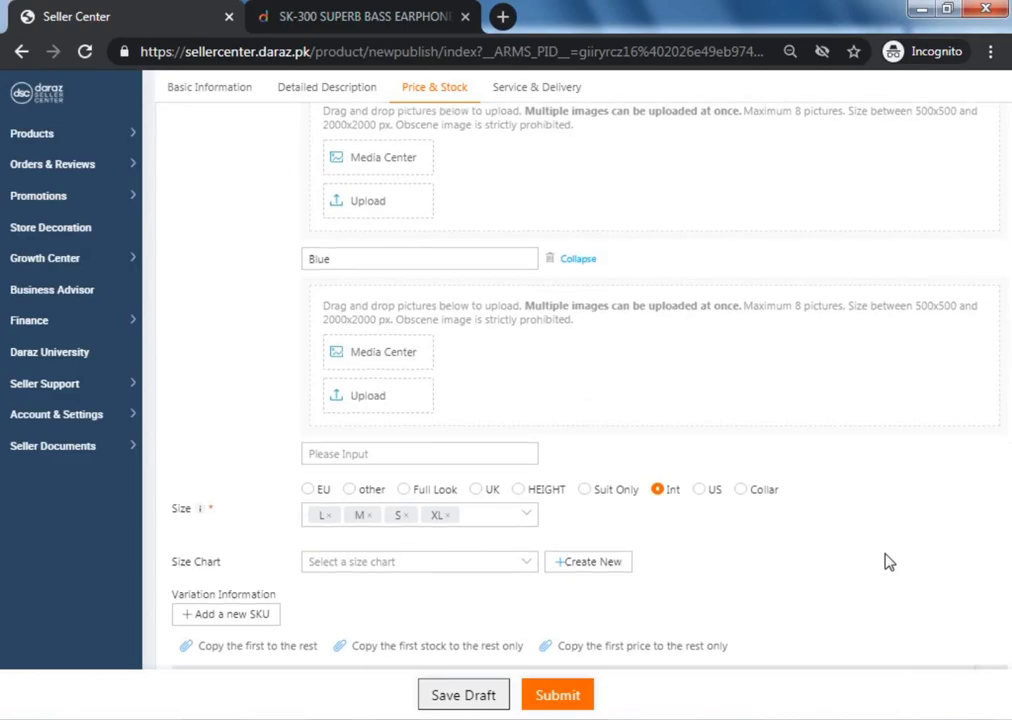
click(355, 405)
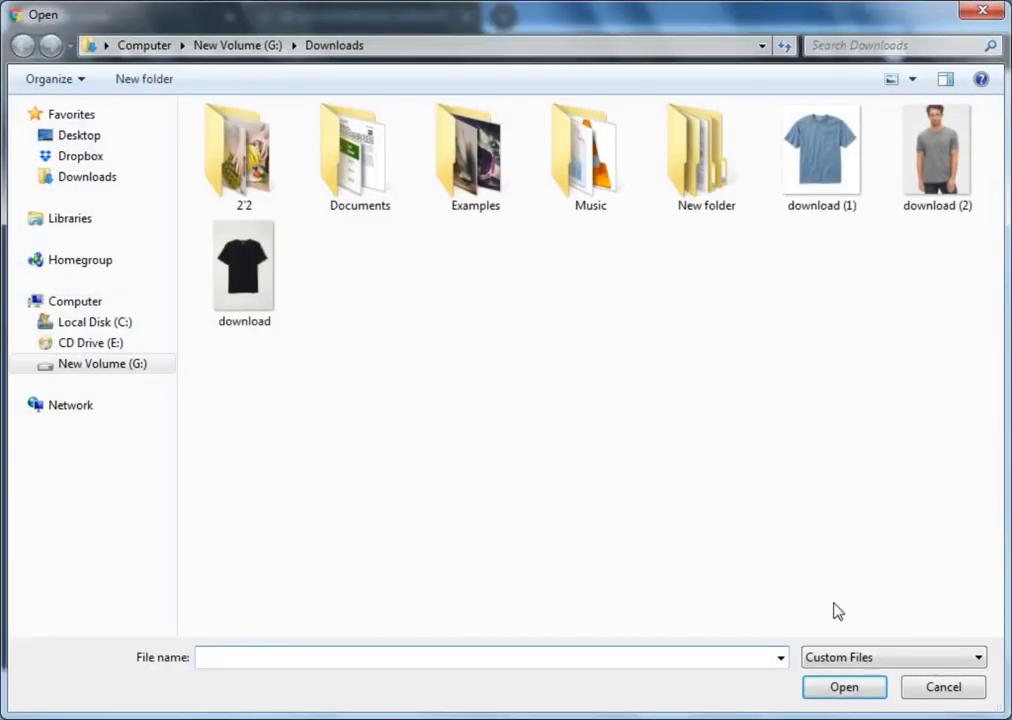
click(940, 688)
click(768, 426)
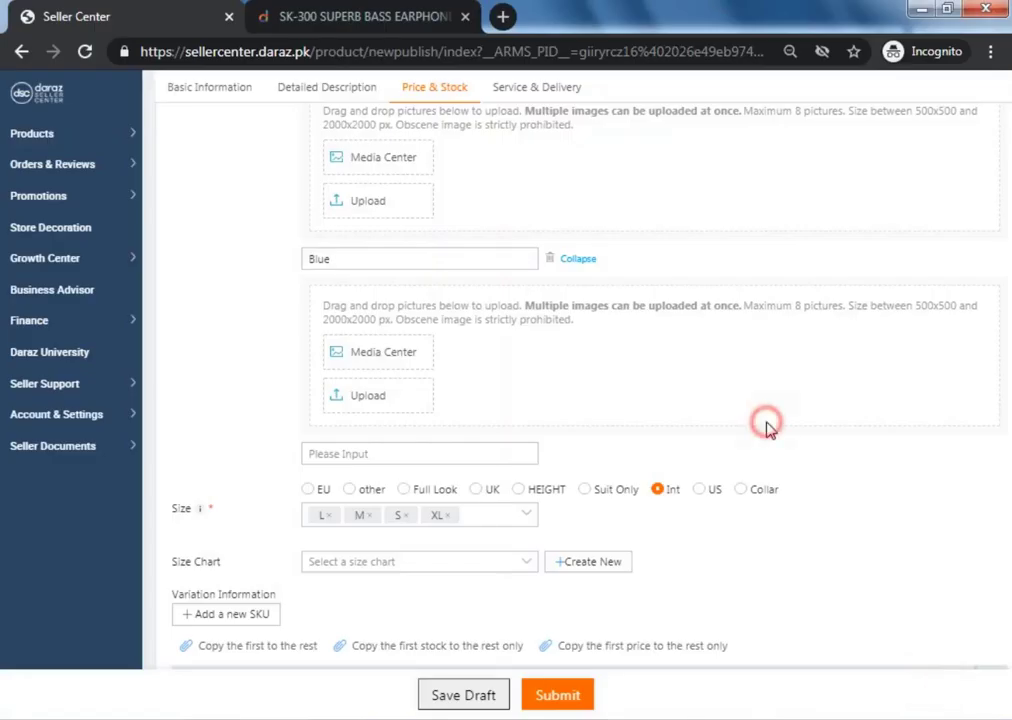
- Set the price to 250 and the quantity to 100 for the Black L variant
scroll(768, 430, down, 5)
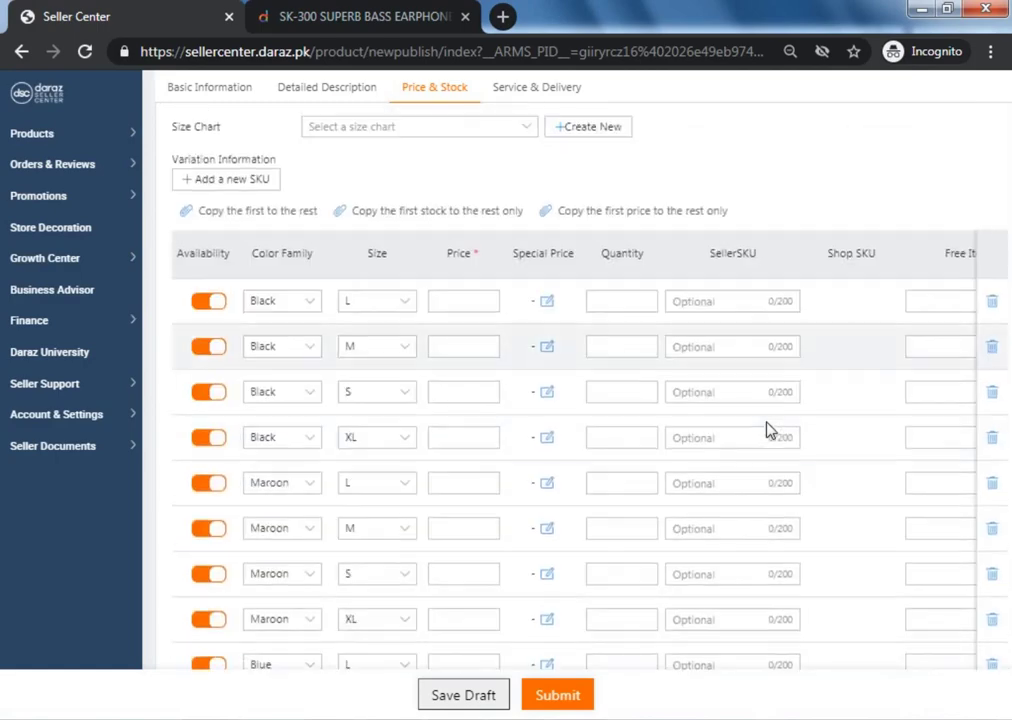
scroll(768, 430, down, 2)
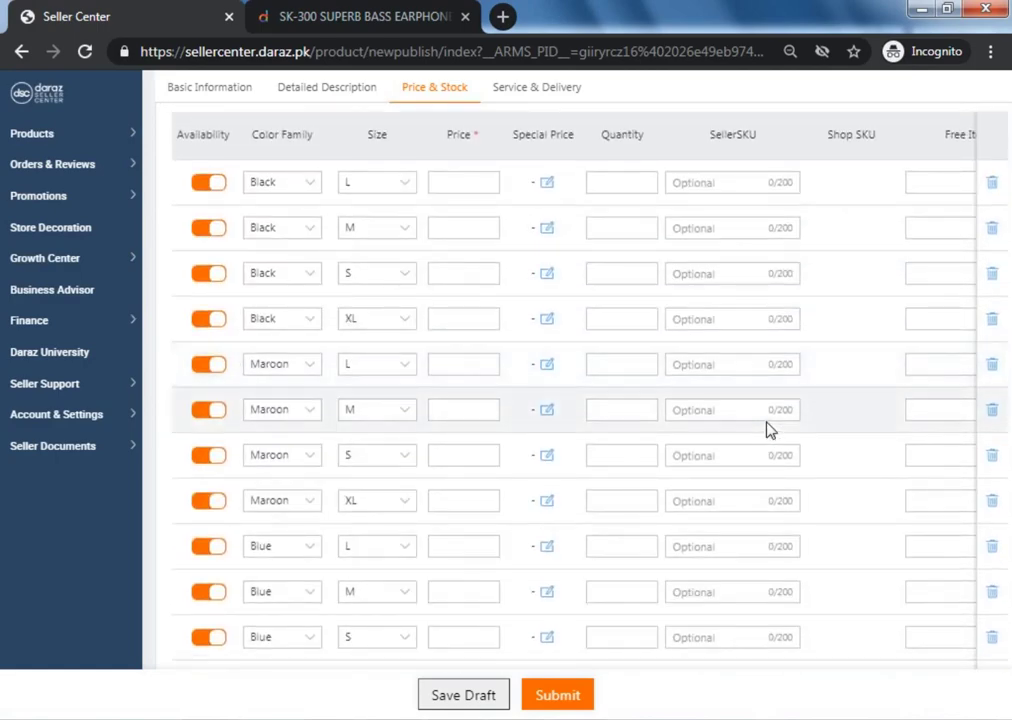
scroll(768, 428, up, 1)
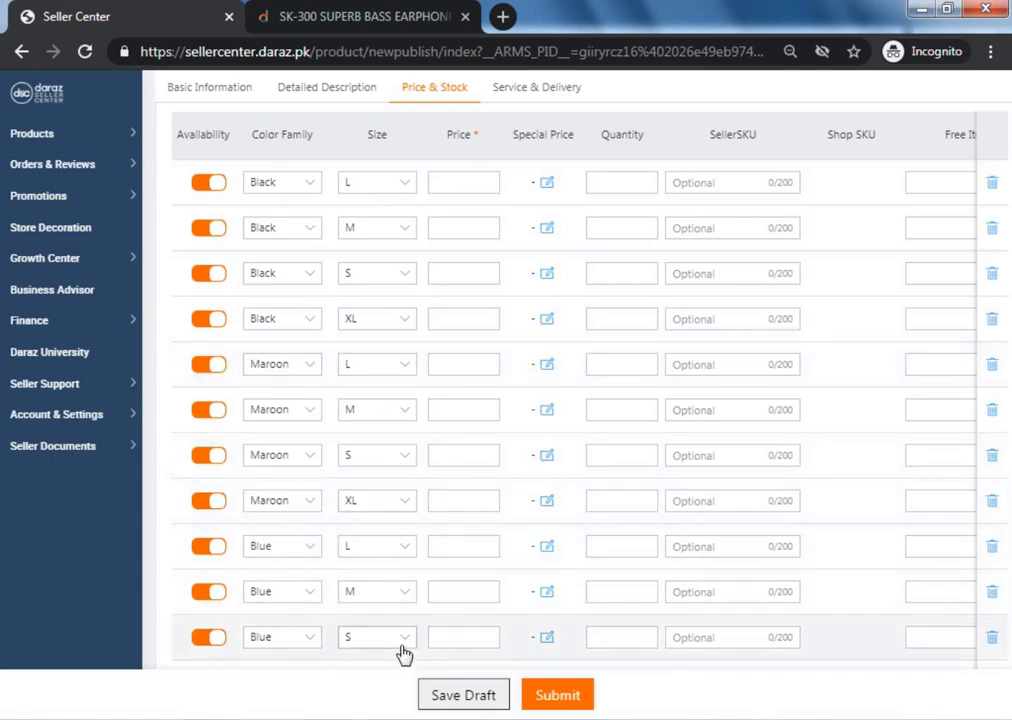
scroll(404, 653, down, 1)
scroll(404, 653, up, 1)
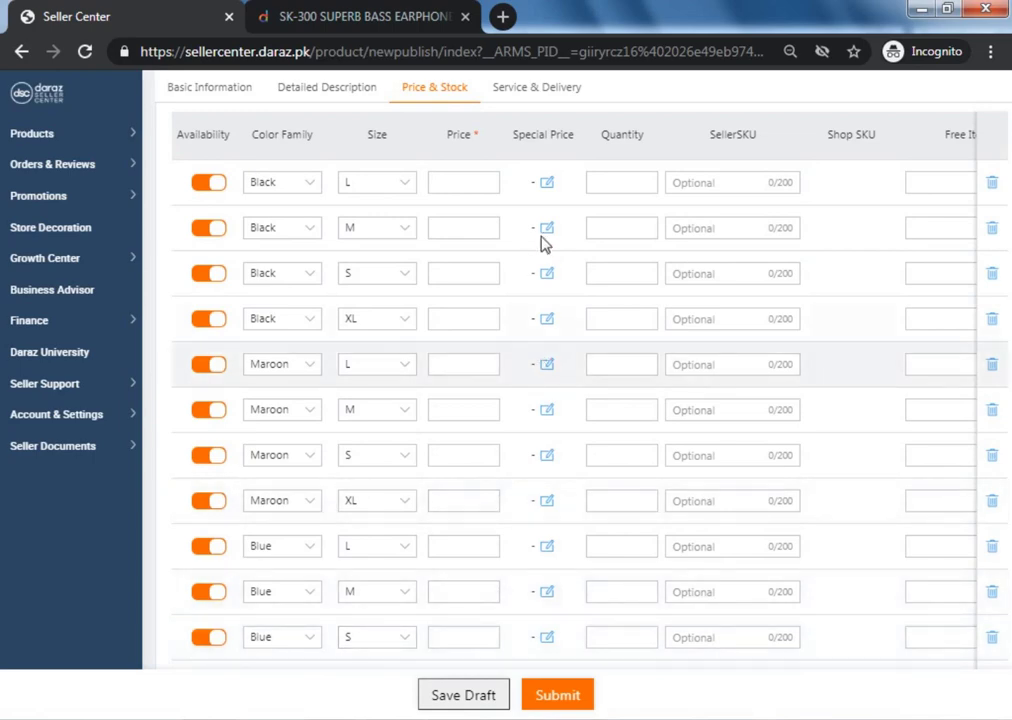
click(449, 183)
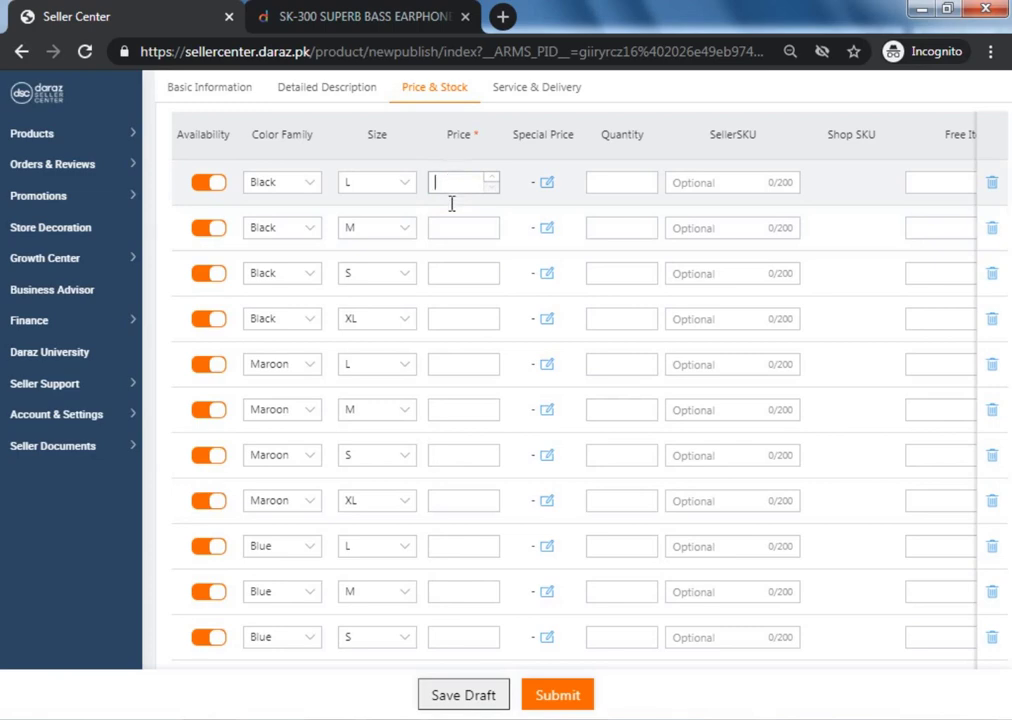
text(250)
click(607, 193)
click(607, 193)
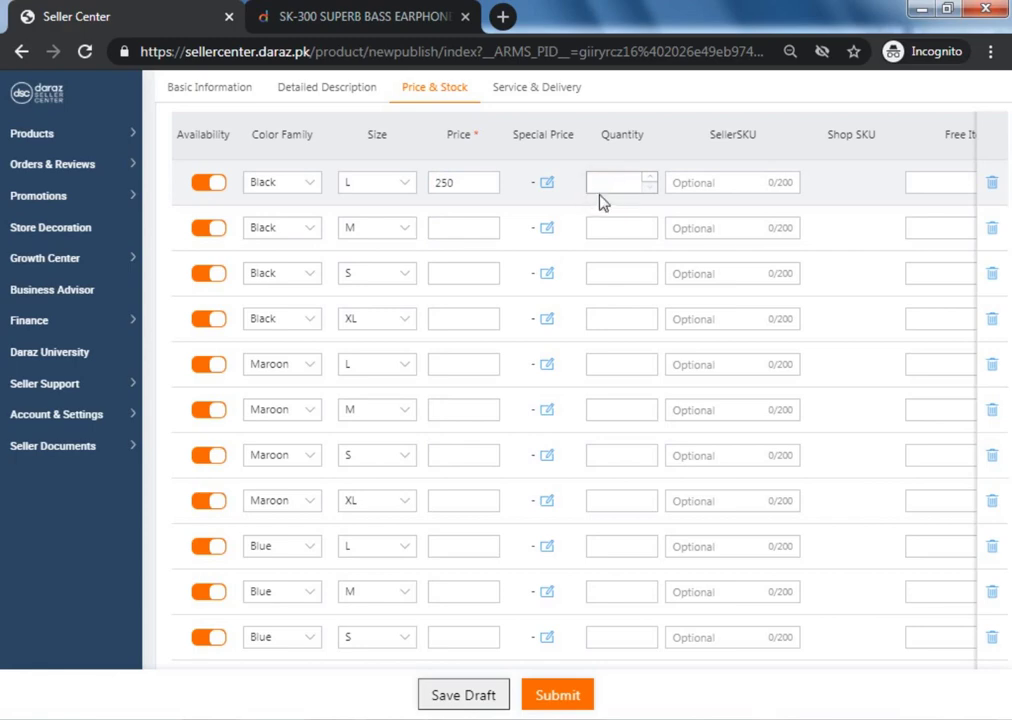
click(606, 175)
text(100)
click(628, 167)
- Enter TS as the SellerSKU of the Black L variant
click(728, 184)
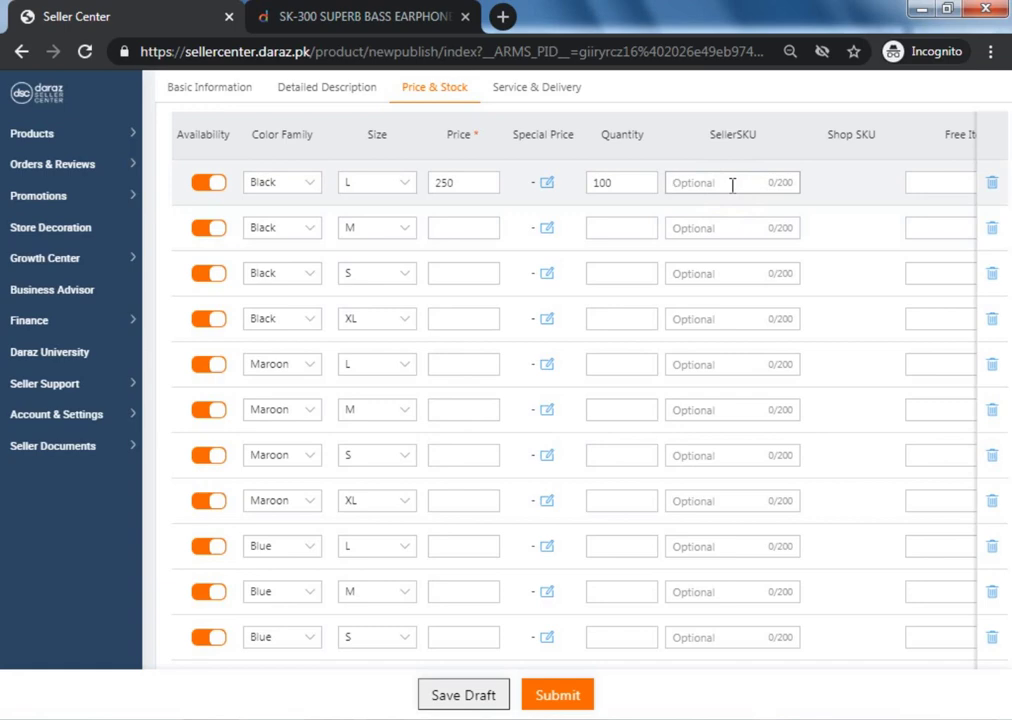
text(ts)
key(BackSpace)
key(BackSpace)
text(TS)
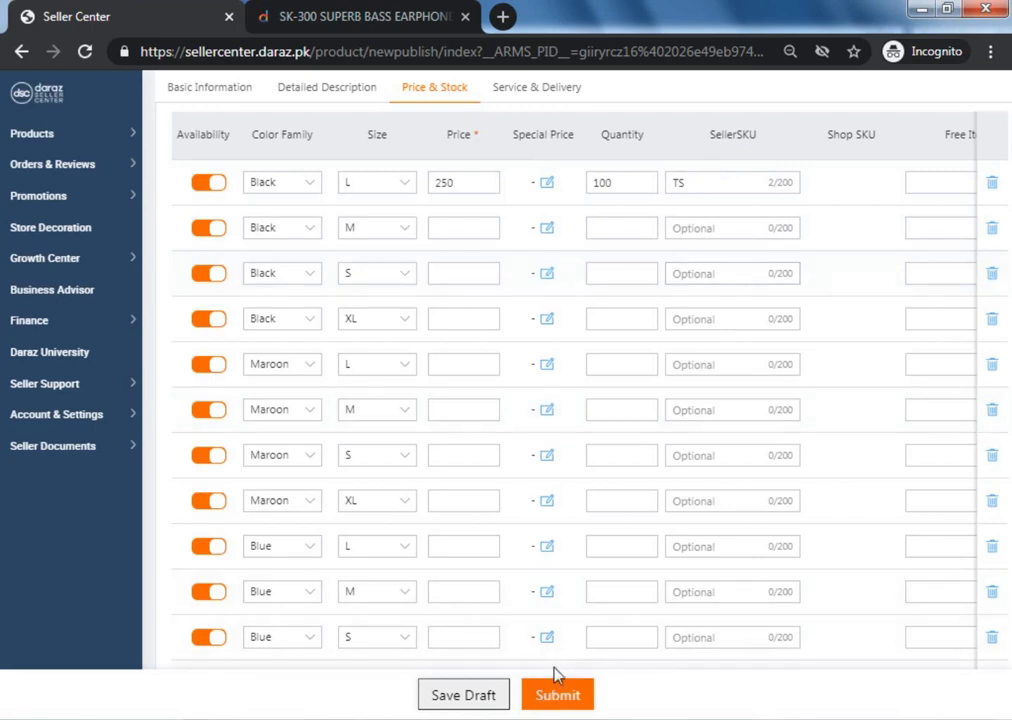
drag(723, 673, 735, 678)
click(737, 679)
drag(944, 134, 970, 136)
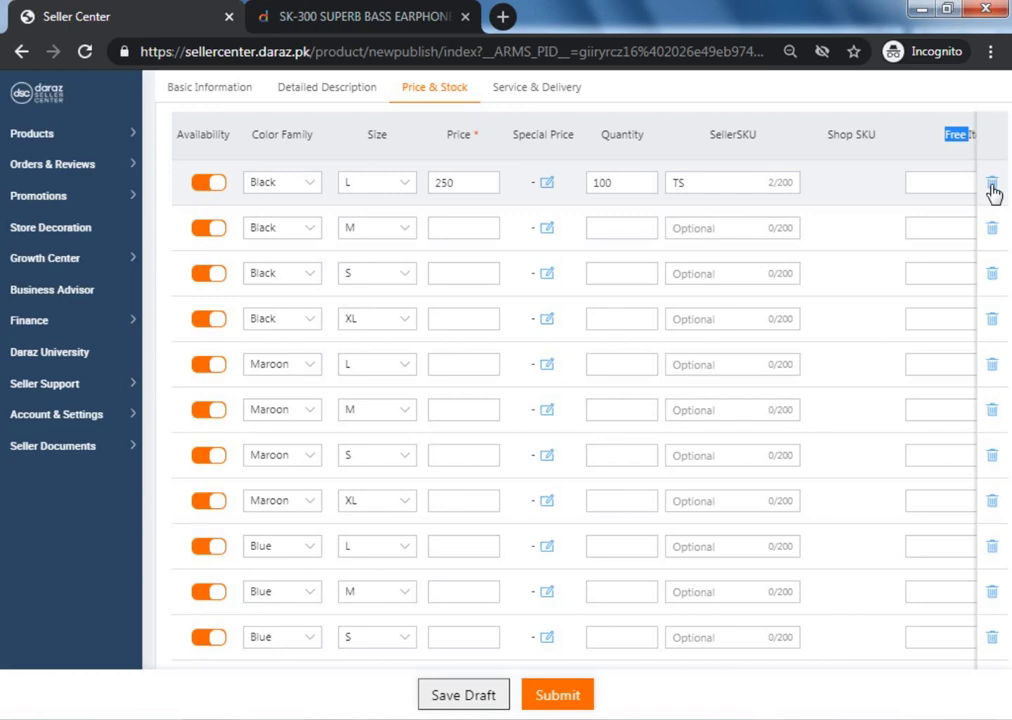
click(910, 180)
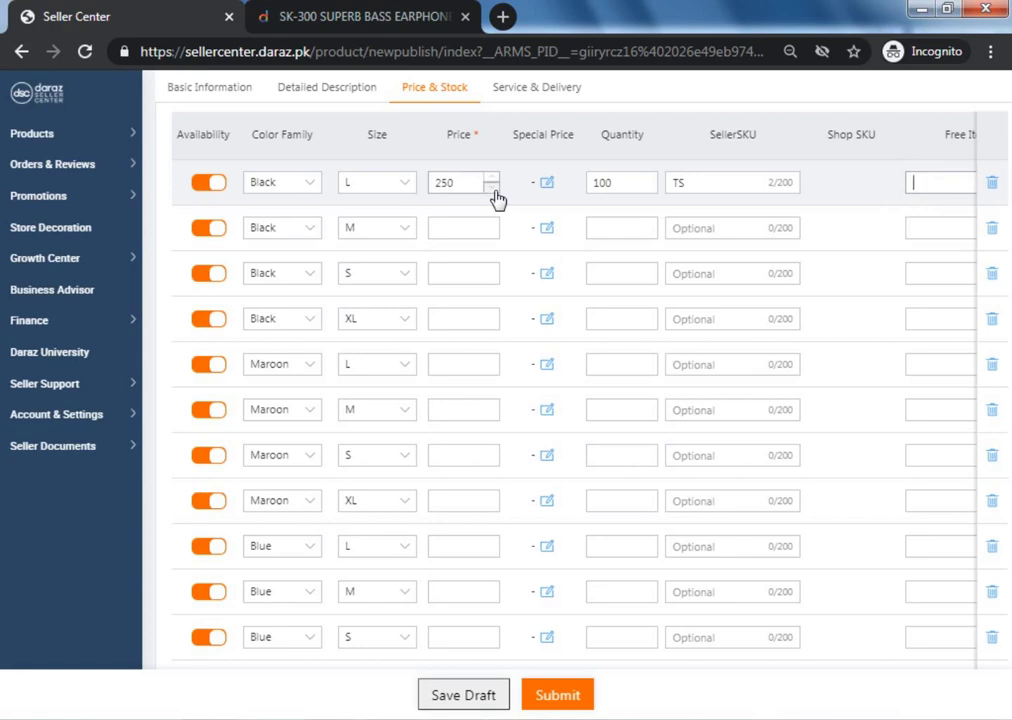
click(927, 95)
- Copy the Black L variant's price, quantity and SellerSKU to all the remaining variants
scroll(759, 447, down, 5)
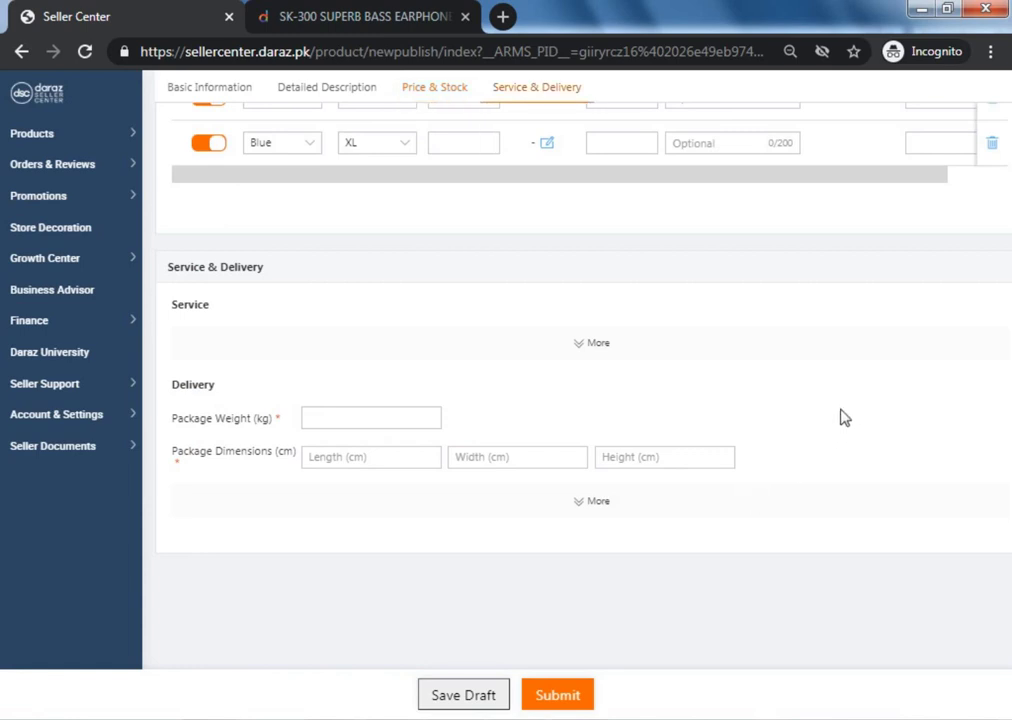
click(822, 271)
scroll(822, 275, up, 1)
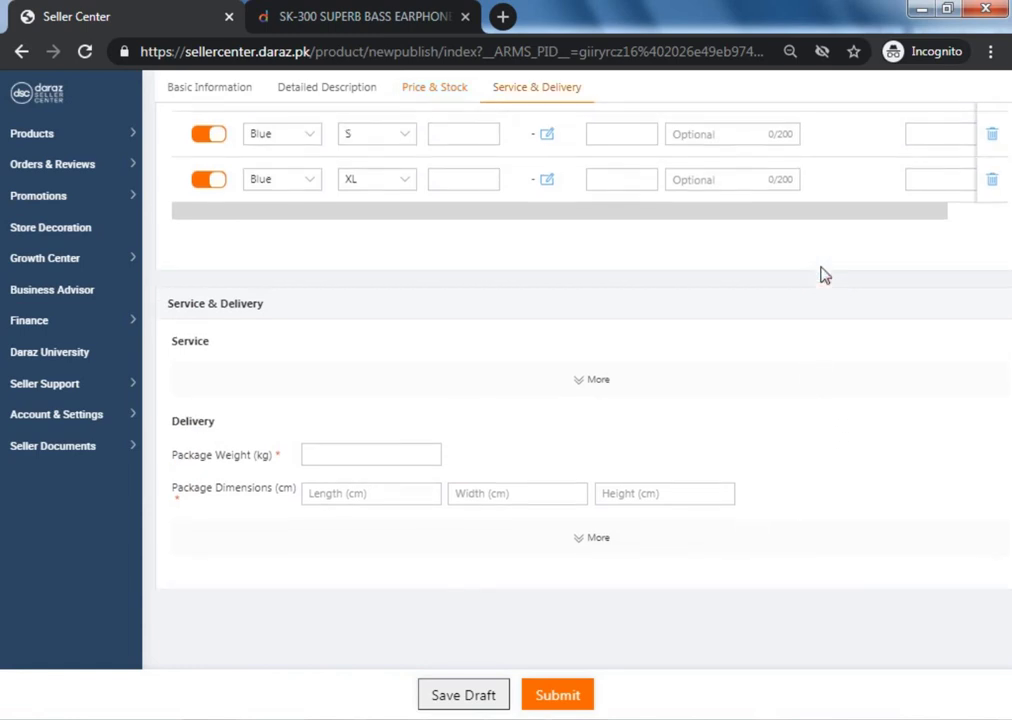
scroll(822, 275, up, 5)
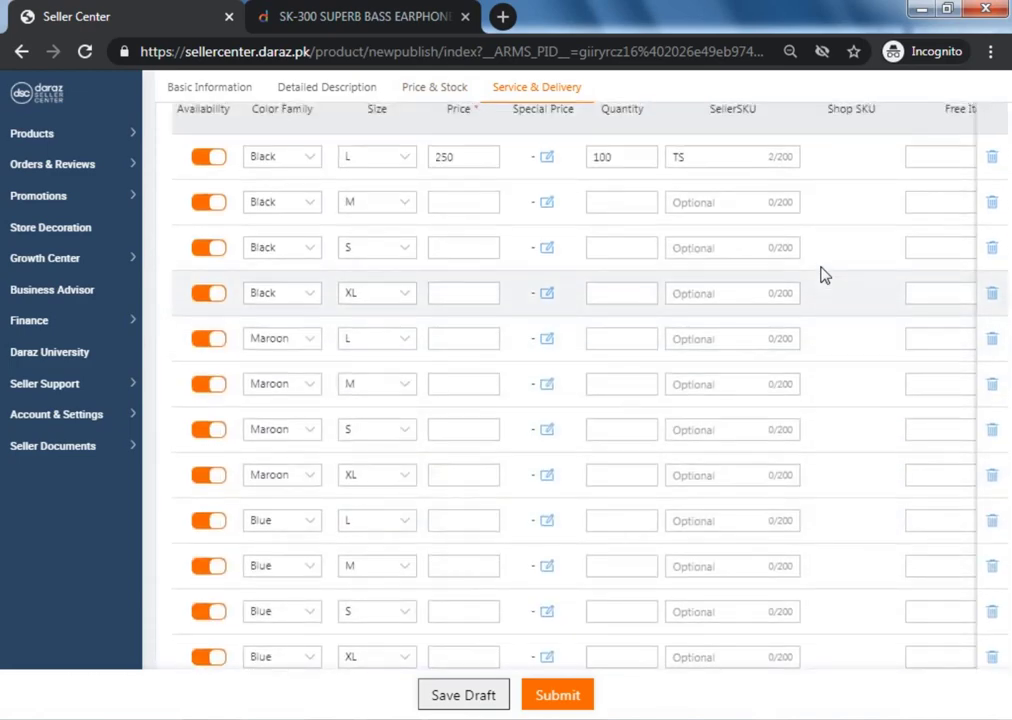
scroll(822, 275, up, 4)
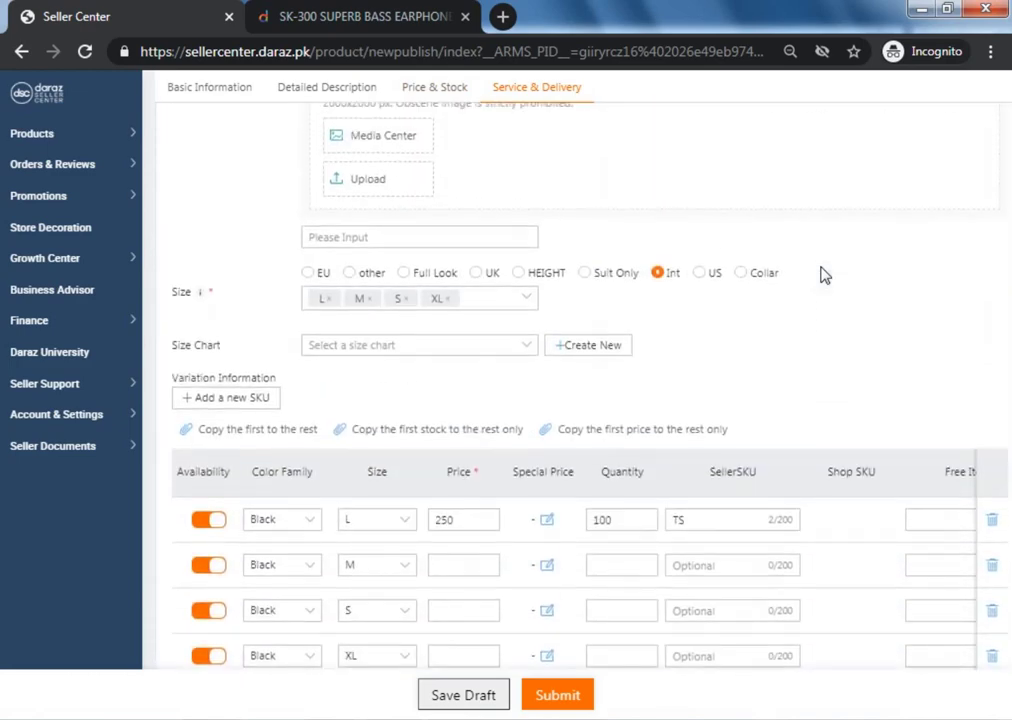
scroll(822, 275, down, 1)
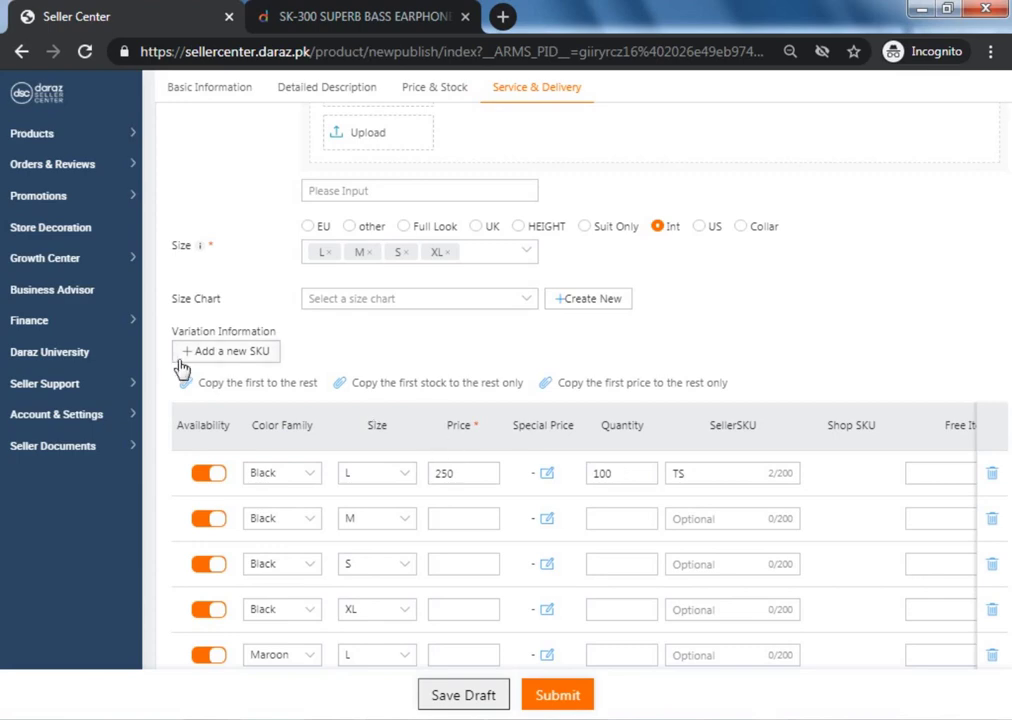
click(236, 390)
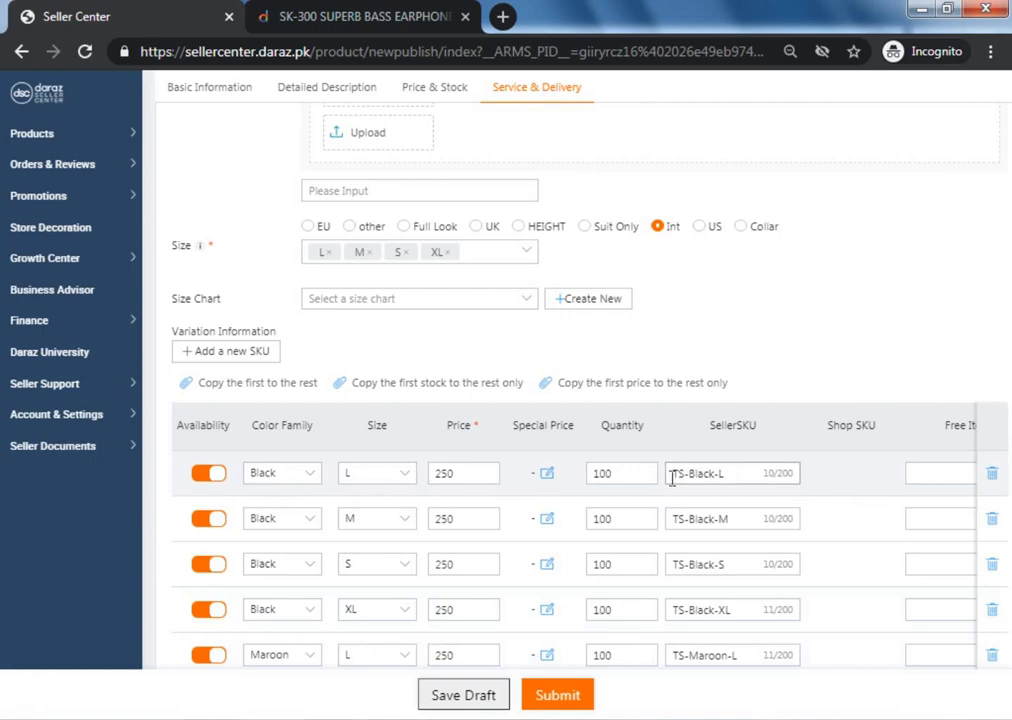
click(746, 477)
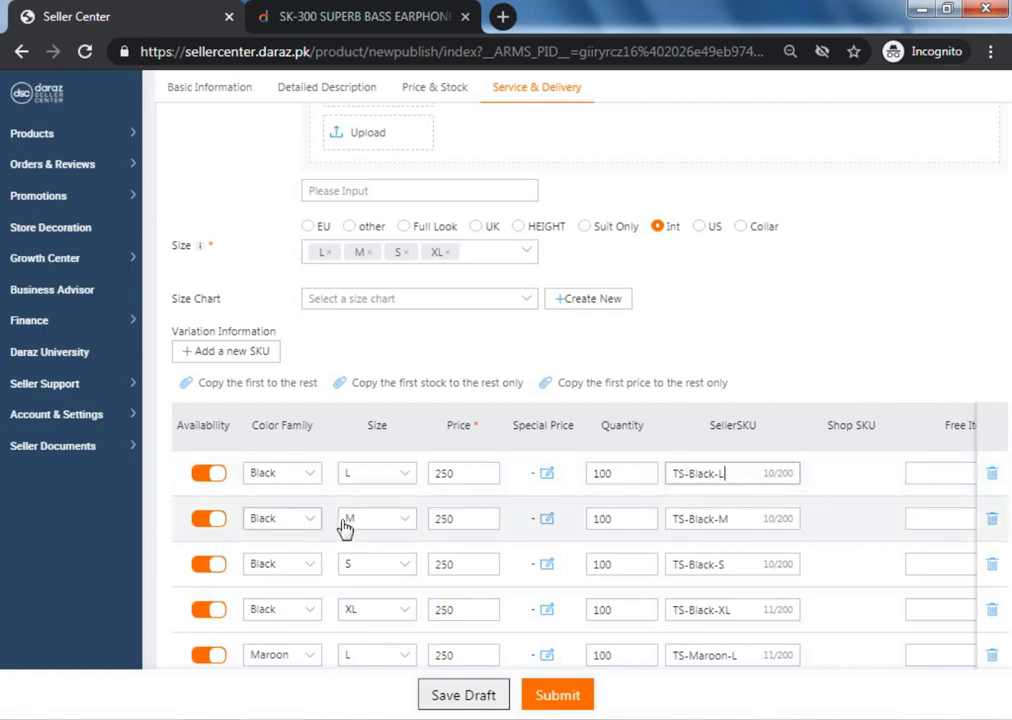
click(746, 519)
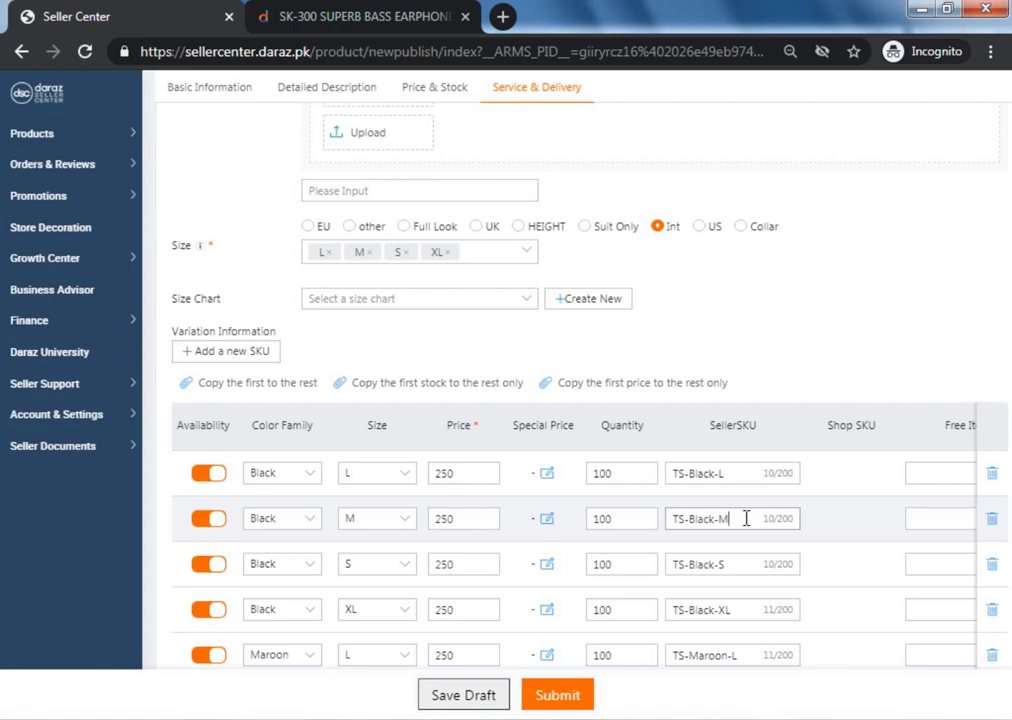
drag(469, 471, 433, 472)
click(436, 472)
- Give the Black L variant a special price of 199 with a promotion period from 2020-12-18 to 2020-12-20
click(547, 472)
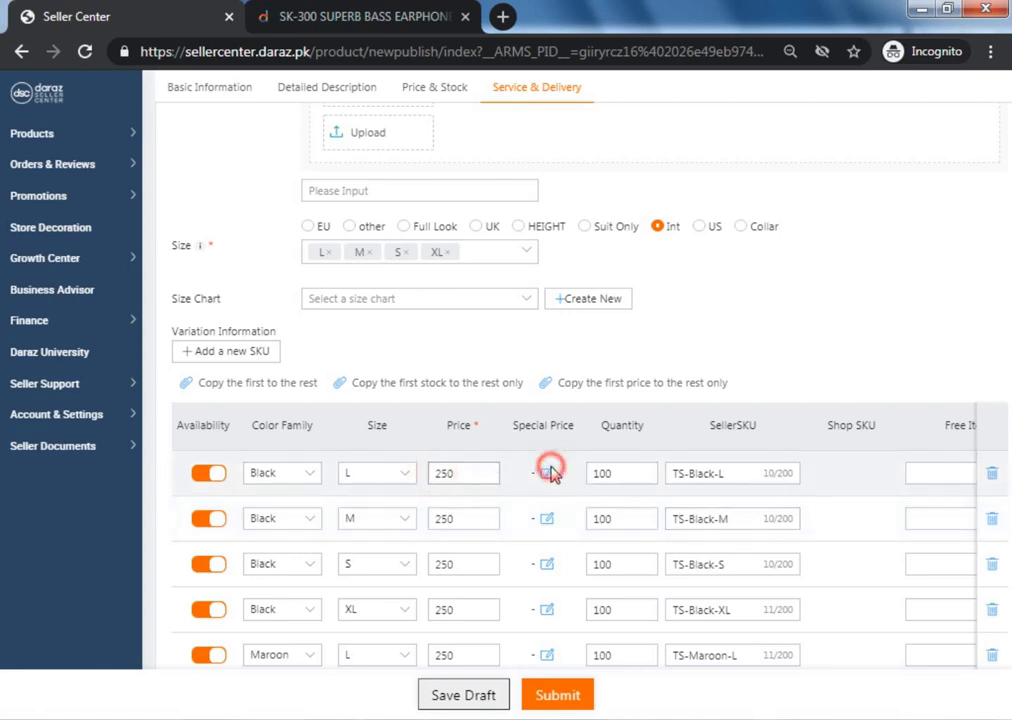
click(443, 299)
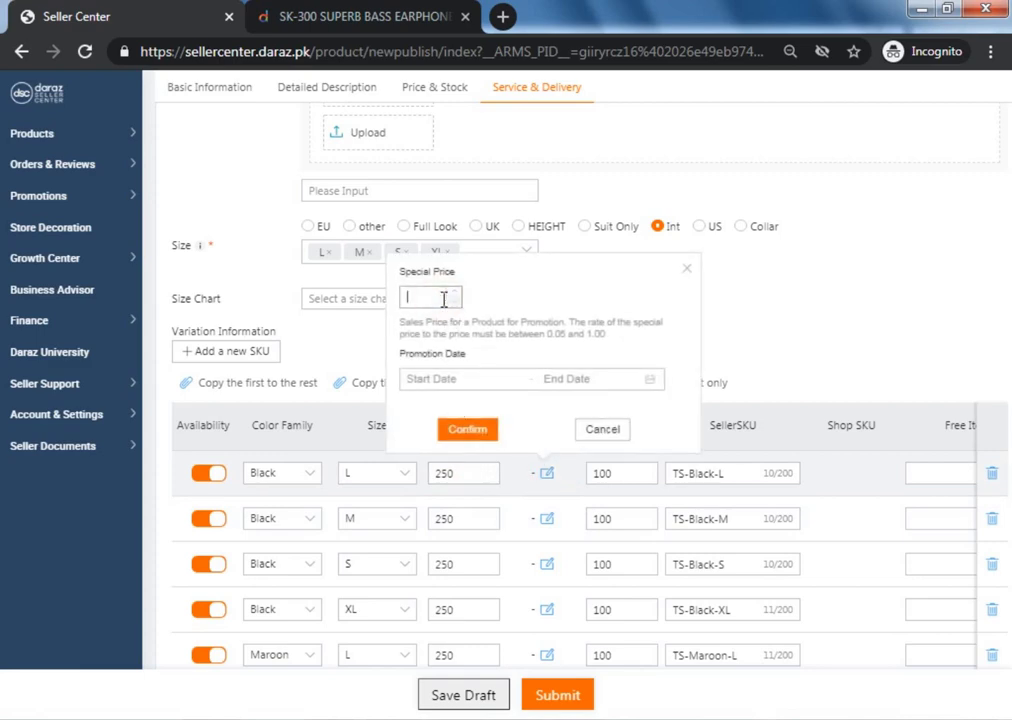
text(199)
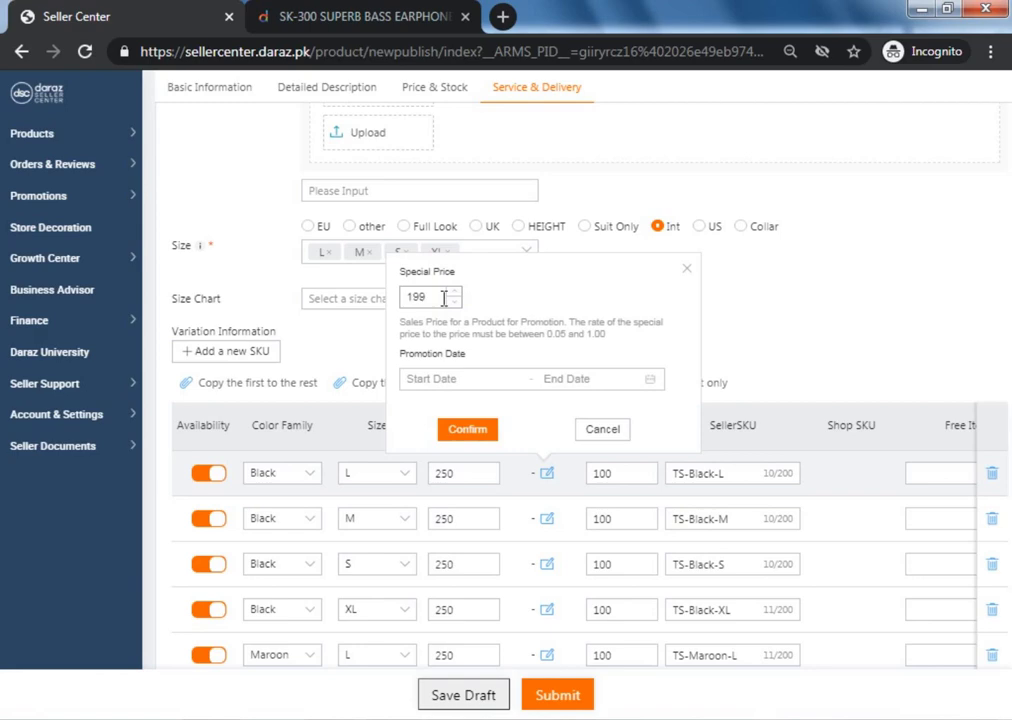
click(430, 378)
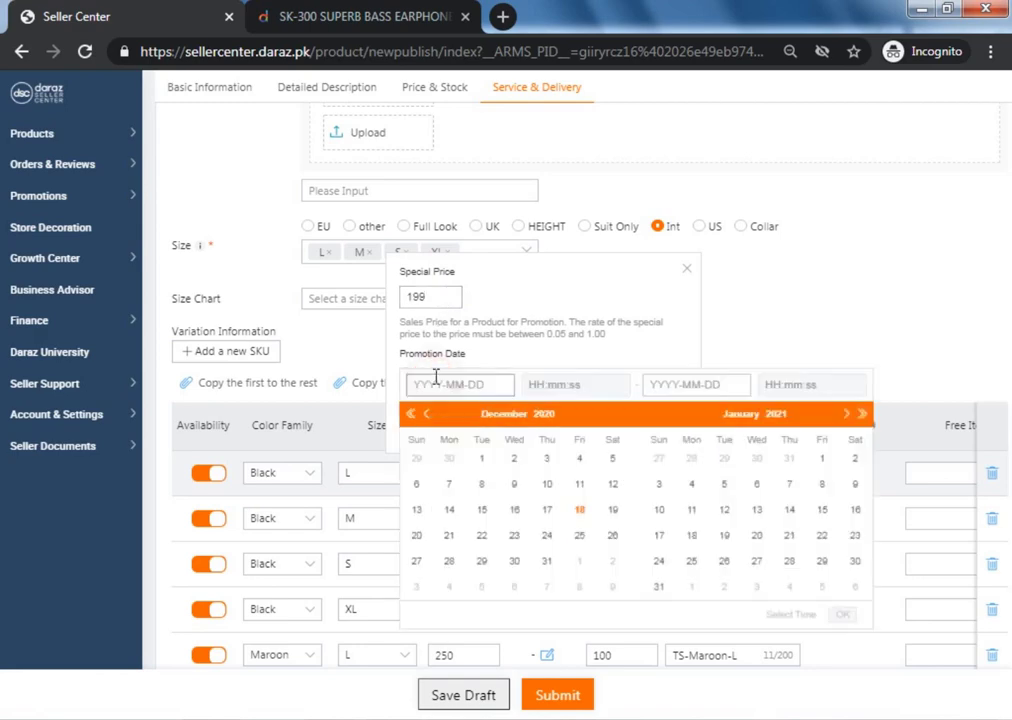
click(580, 509)
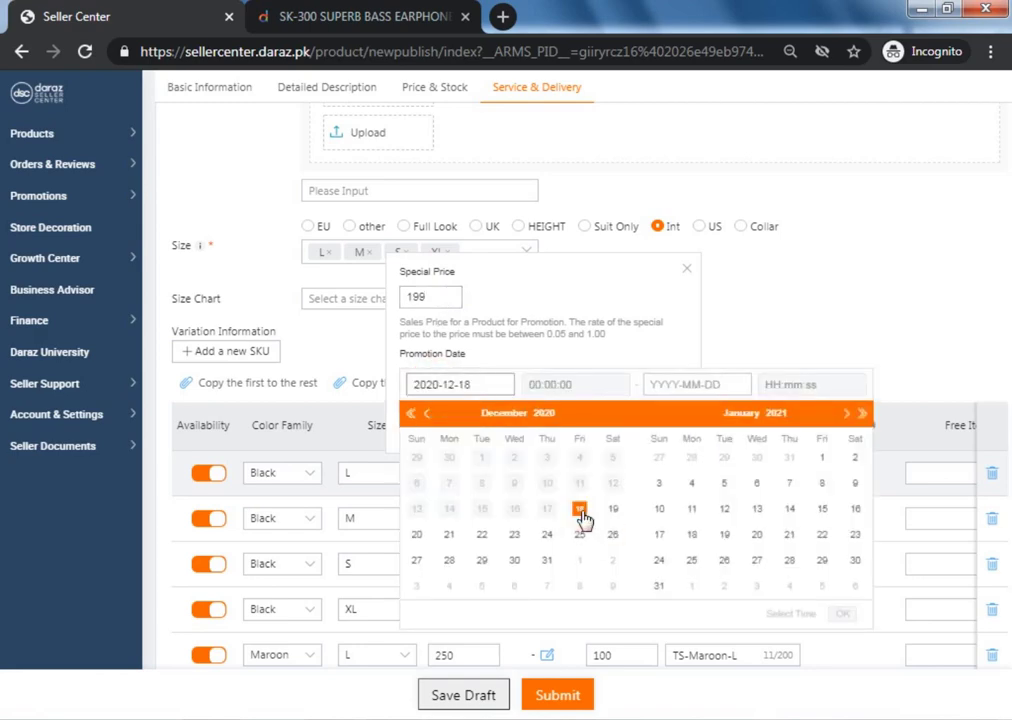
click(417, 535)
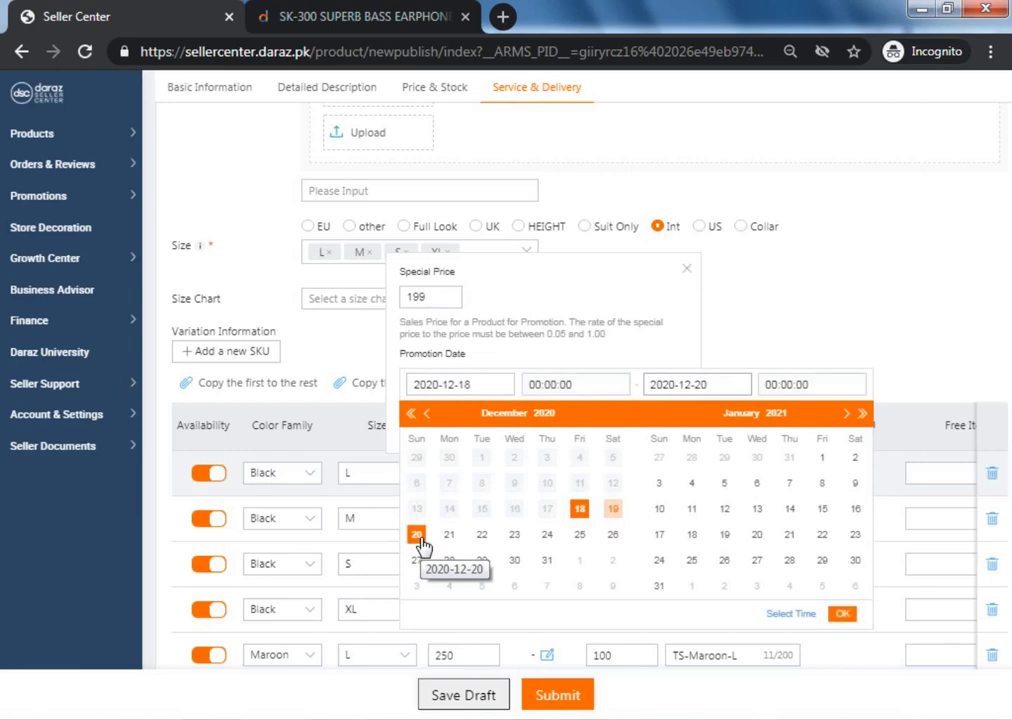
click(840, 614)
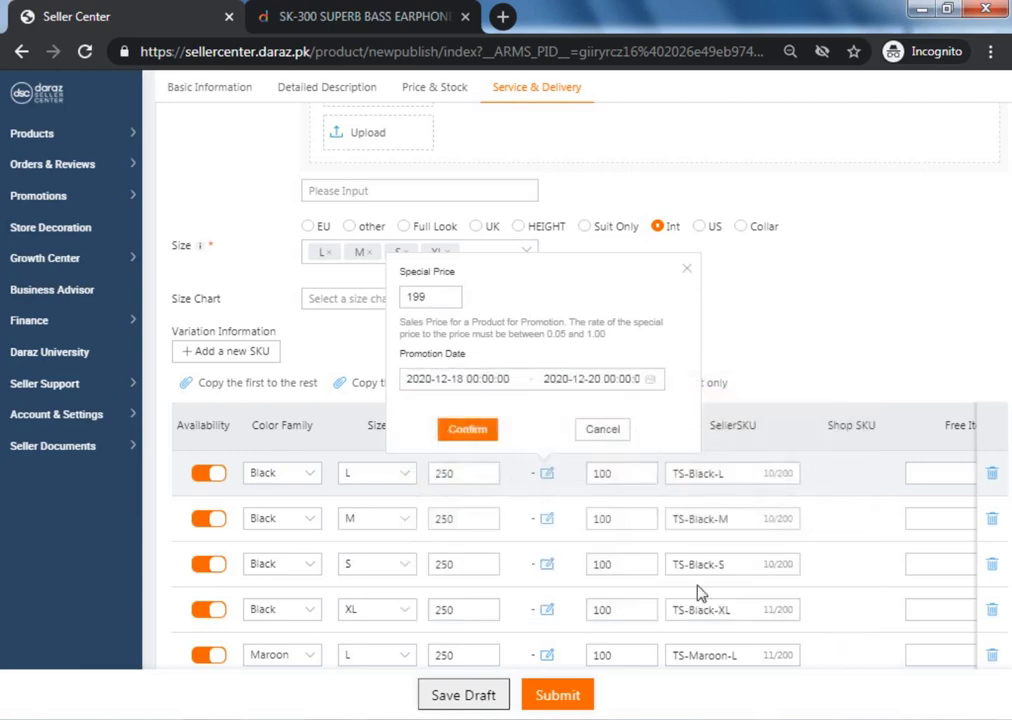
click(480, 432)
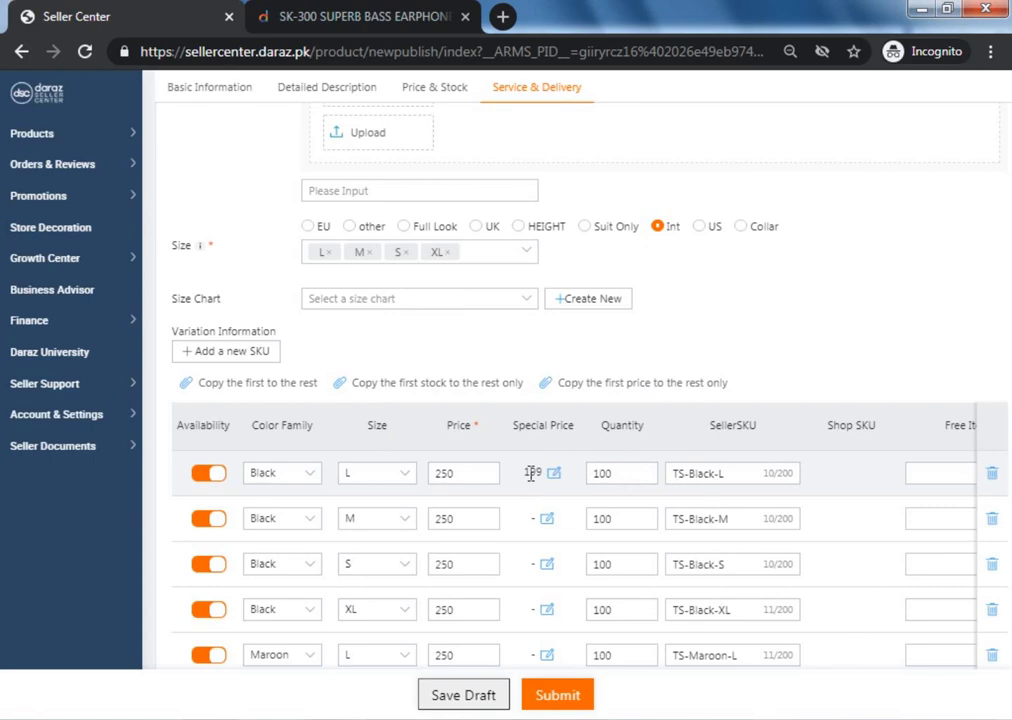
- Copy the Black L variant's details, including its special price, to every other color and size variant
click(255, 384)
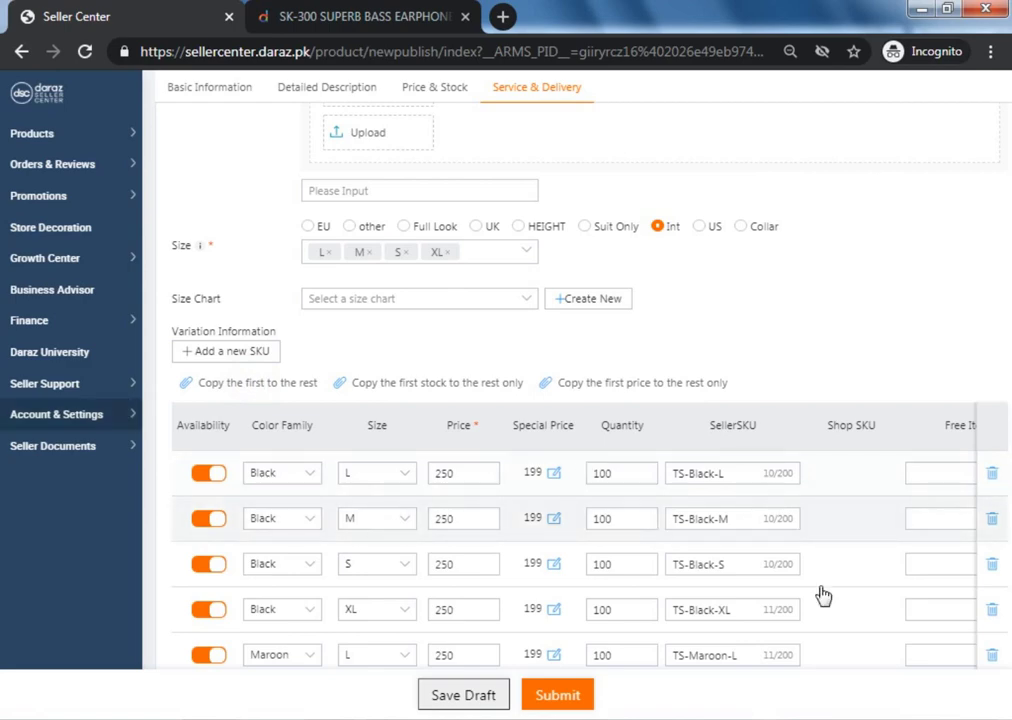
click(807, 375)
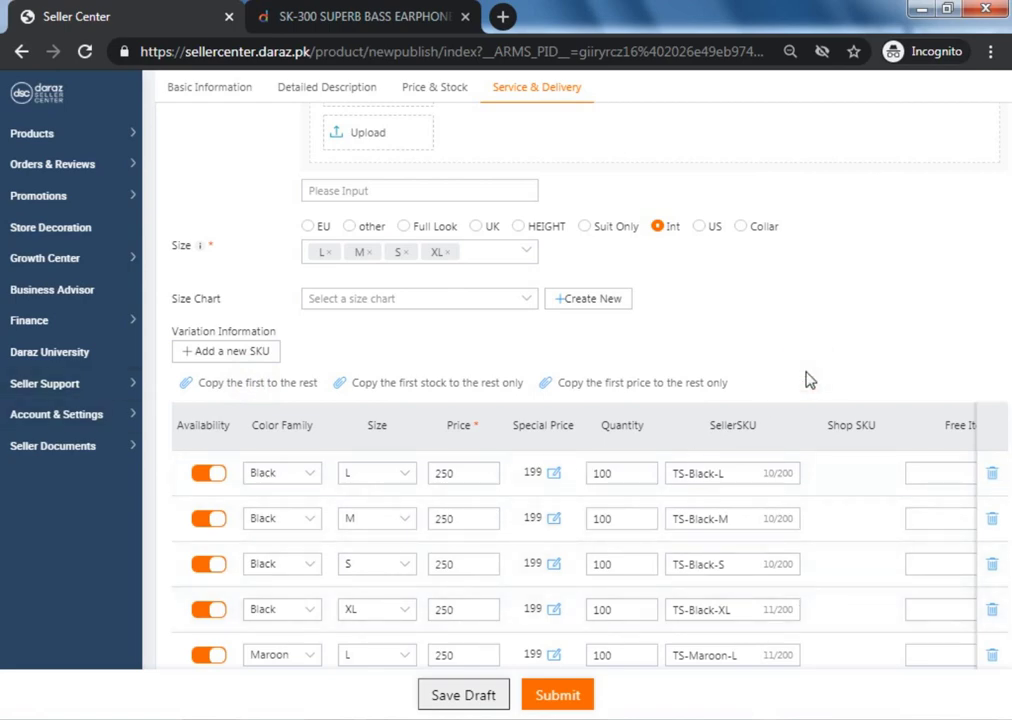
scroll(808, 380, down, 4)
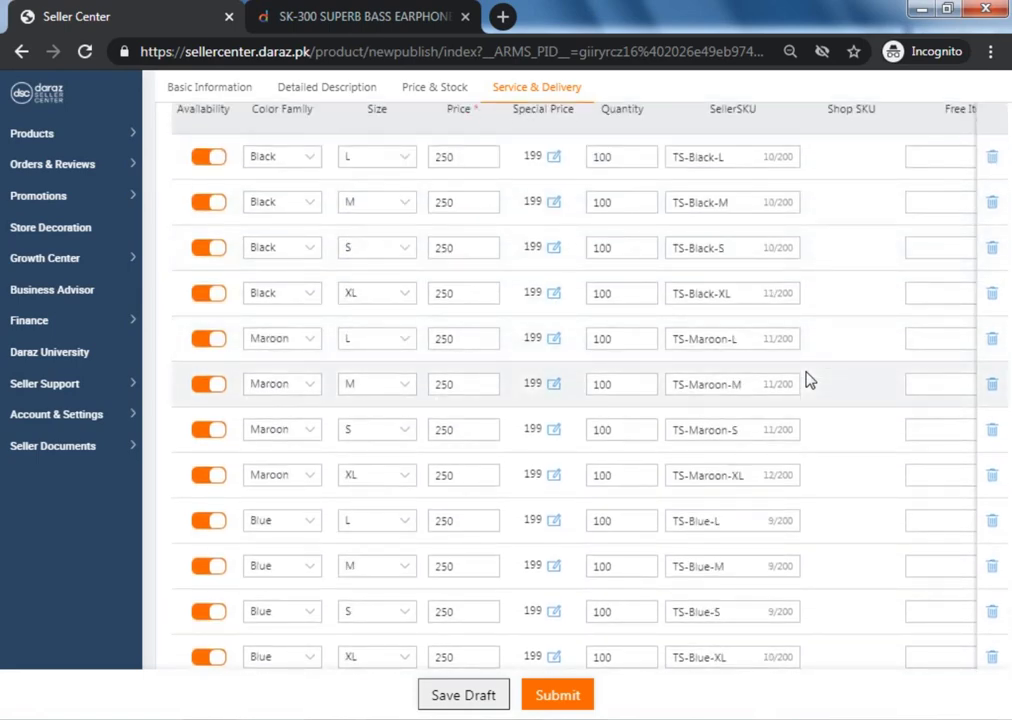
scroll(808, 380, down, 2)
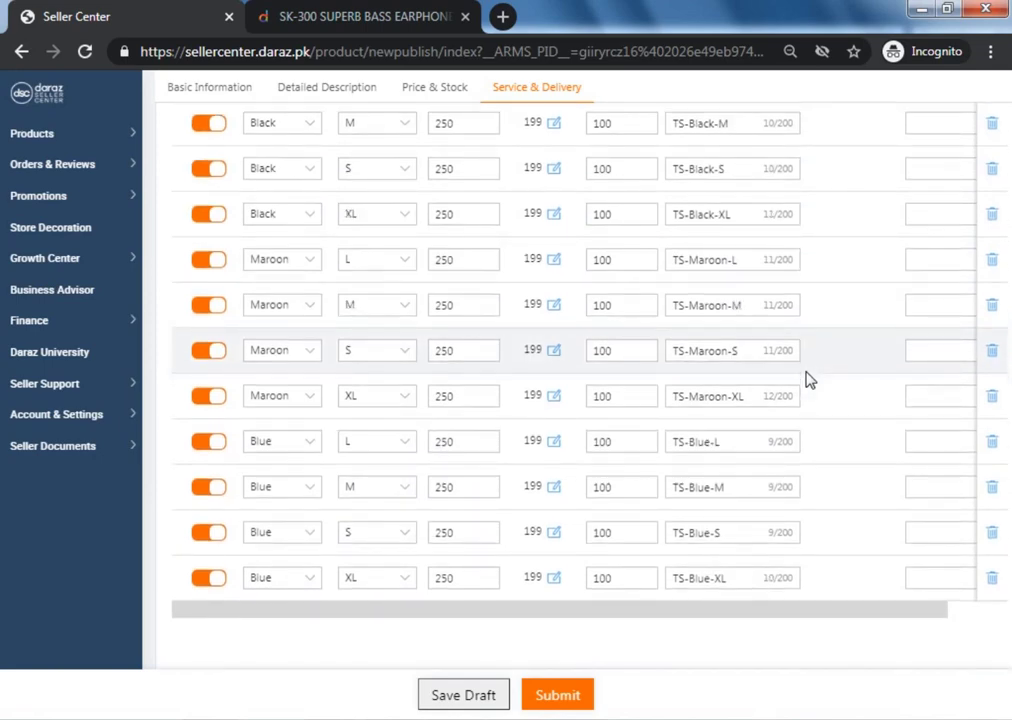
- Expand the additional service options under Service & Delivery and set the Warranty Type to No Warranty
scroll(808, 380, down, 5)
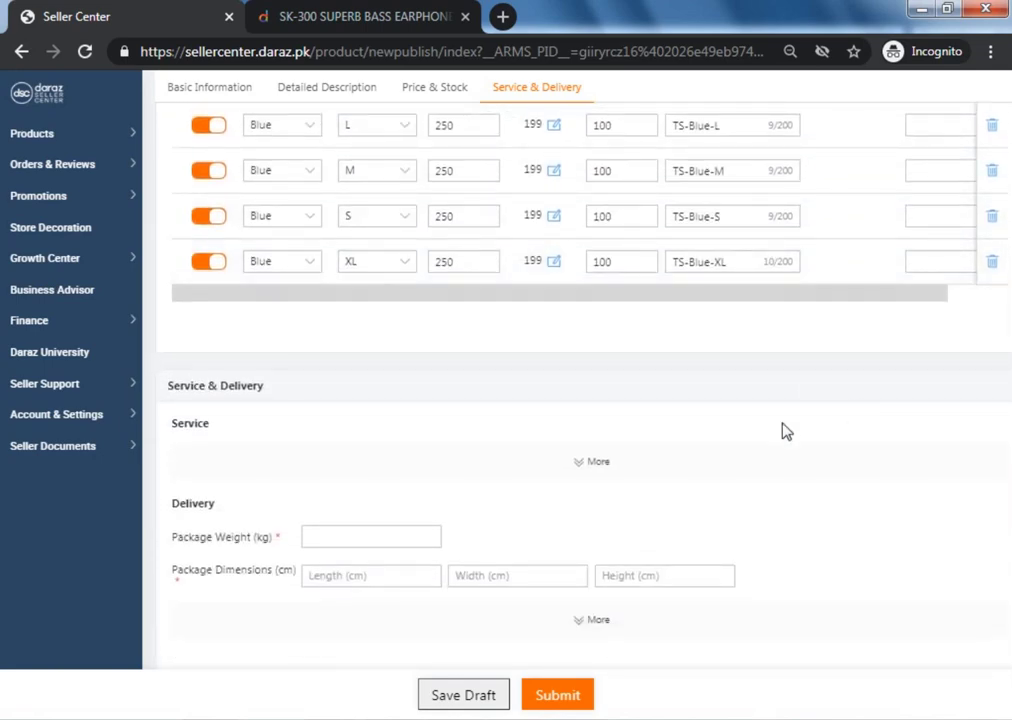
click(589, 465)
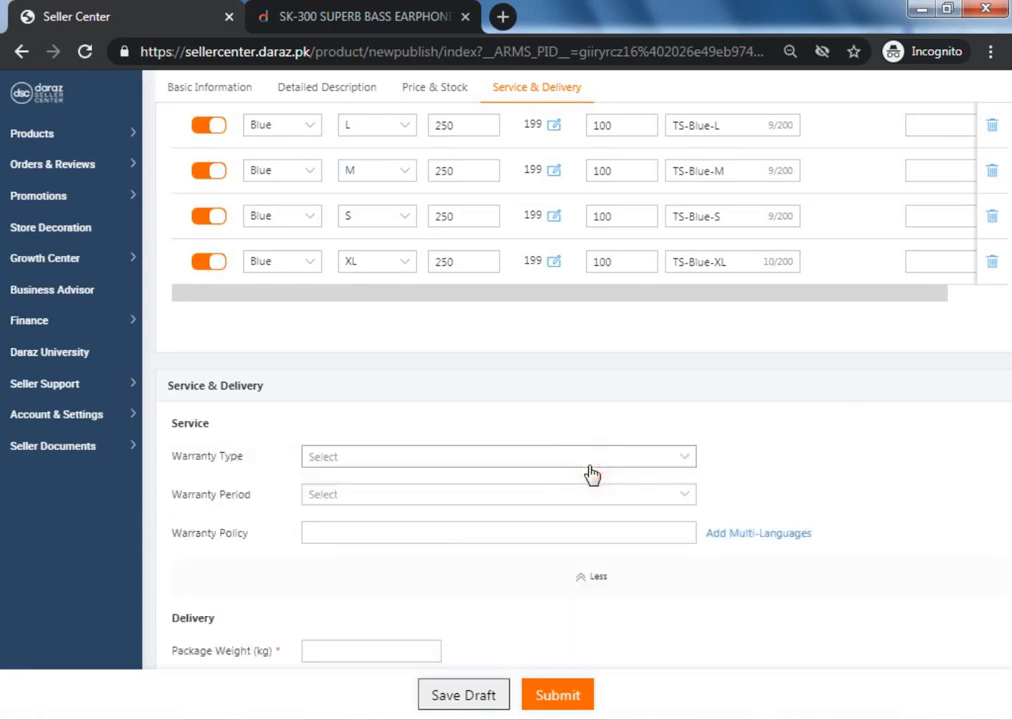
click(600, 332)
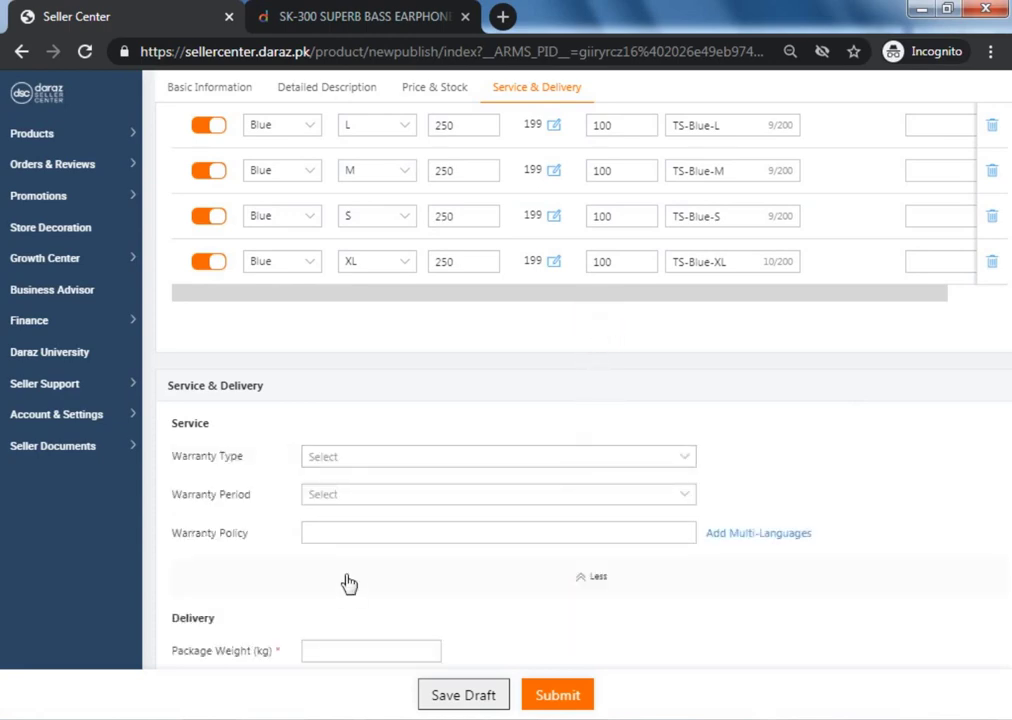
click(363, 457)
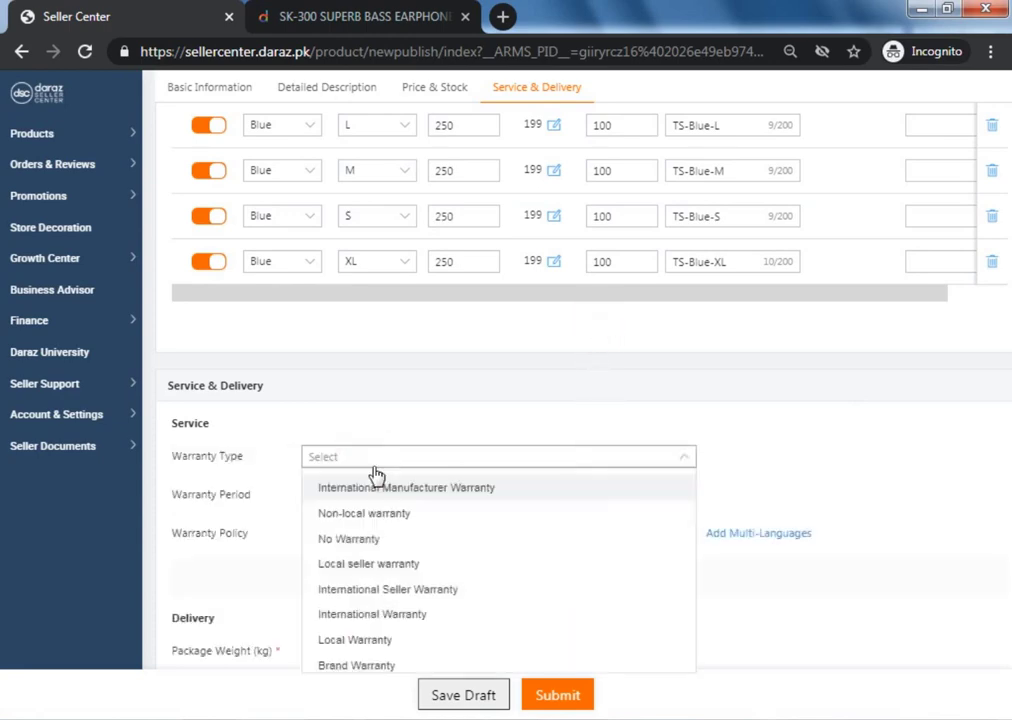
click(377, 535)
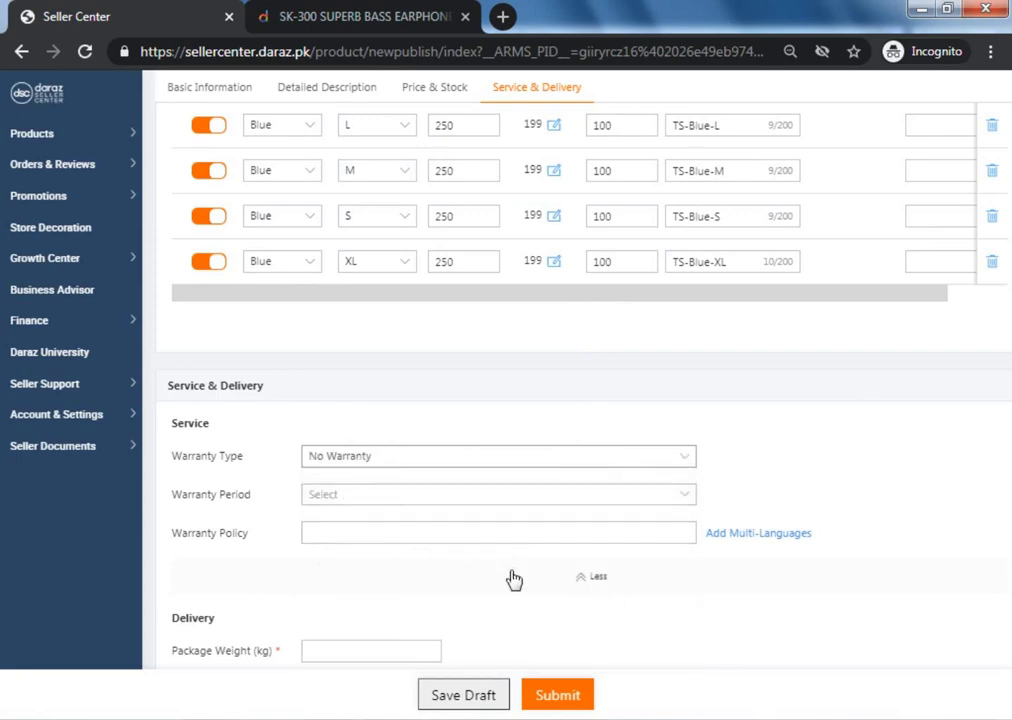
- Set the package dimensions to 12 cm length, 12 cm width and 12 cm height in the delivery details
key(space)
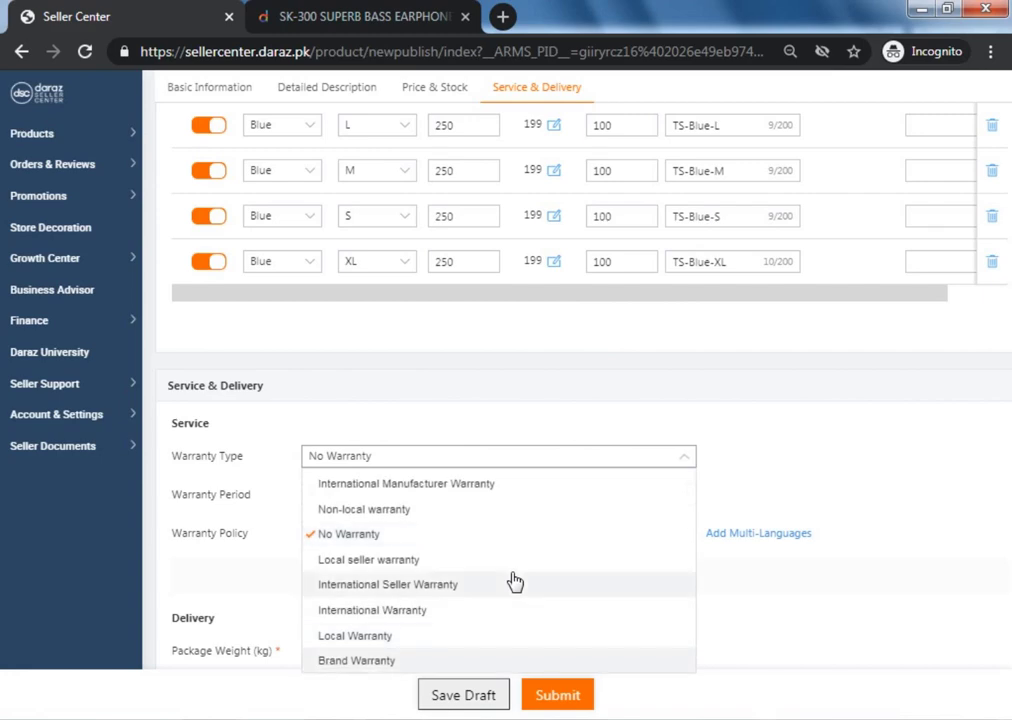
click(660, 381)
scroll(660, 383, down, 2)
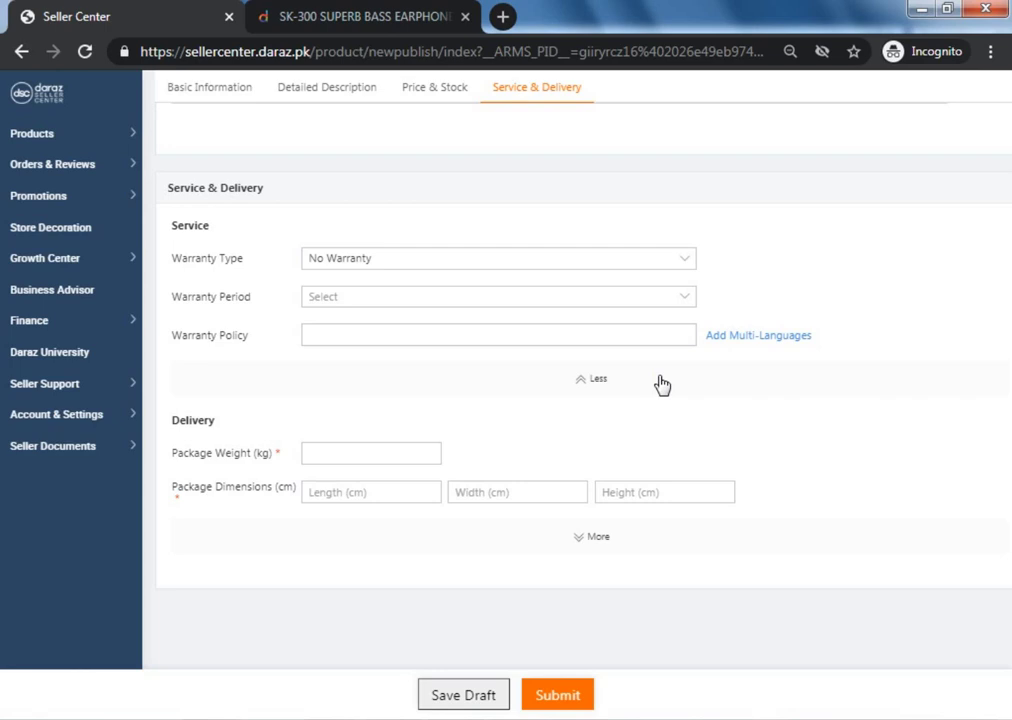
scroll(662, 384, down, 1)
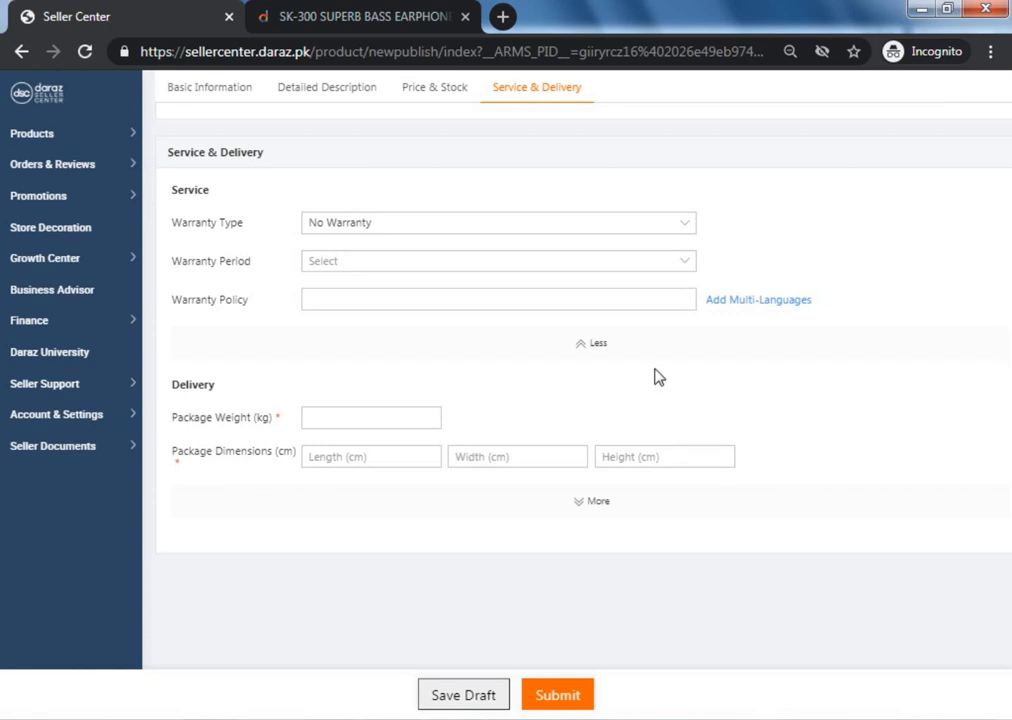
click(460, 372)
click(350, 461)
text(12)
click(468, 456)
text(12)
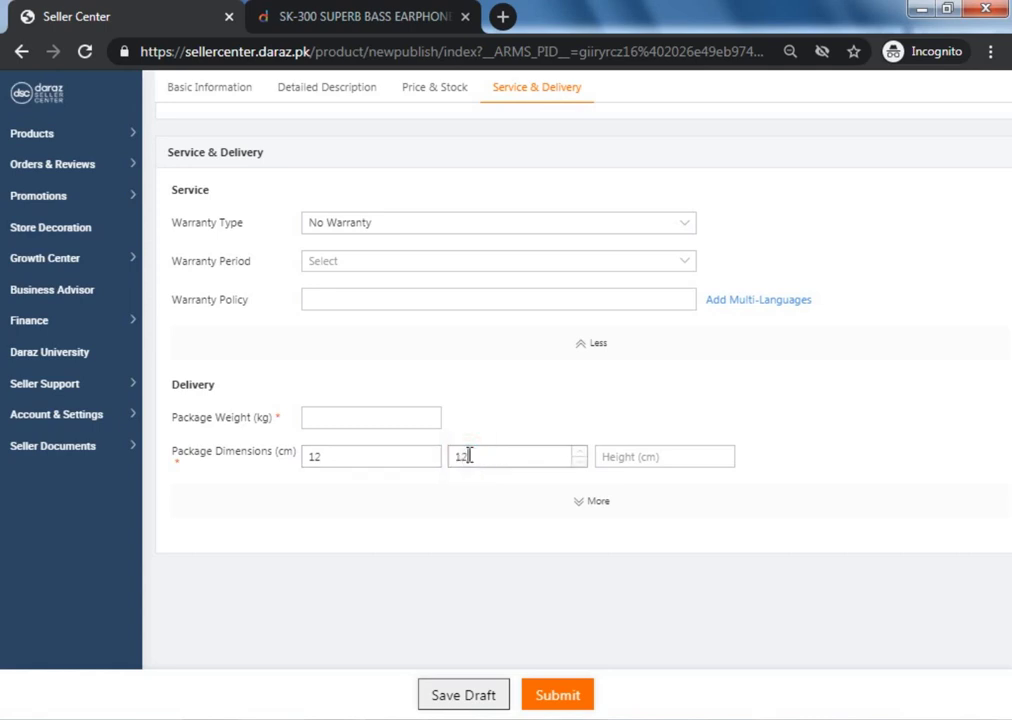
click(711, 459)
text(12)
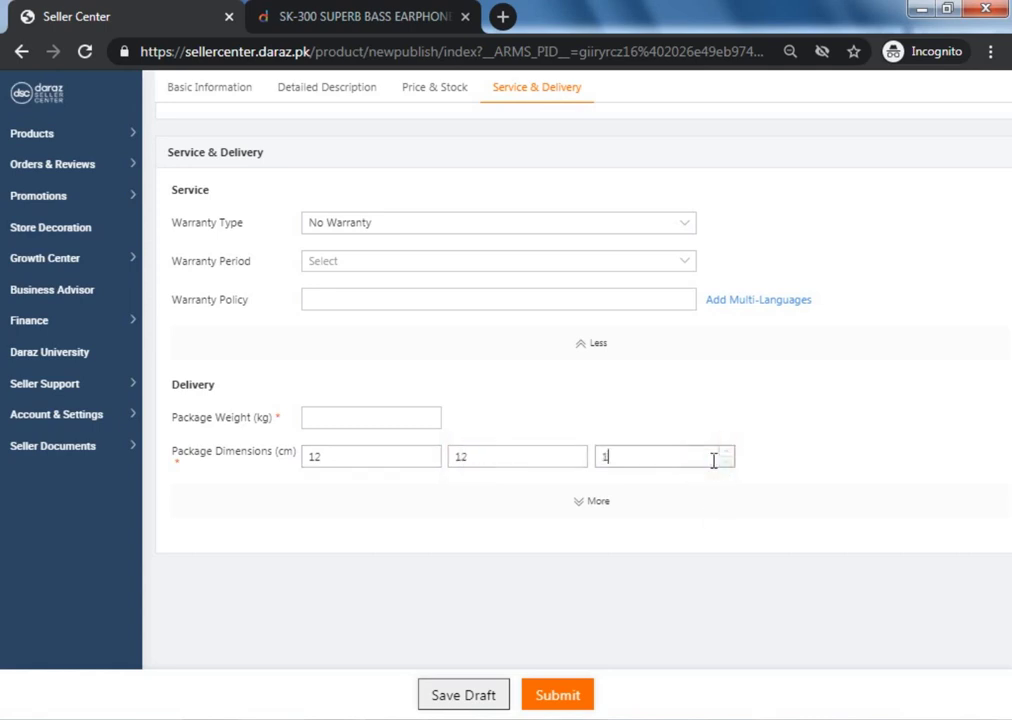
- Set the package weight to 0.2 kg and collapse the additional service options
click(350, 421)
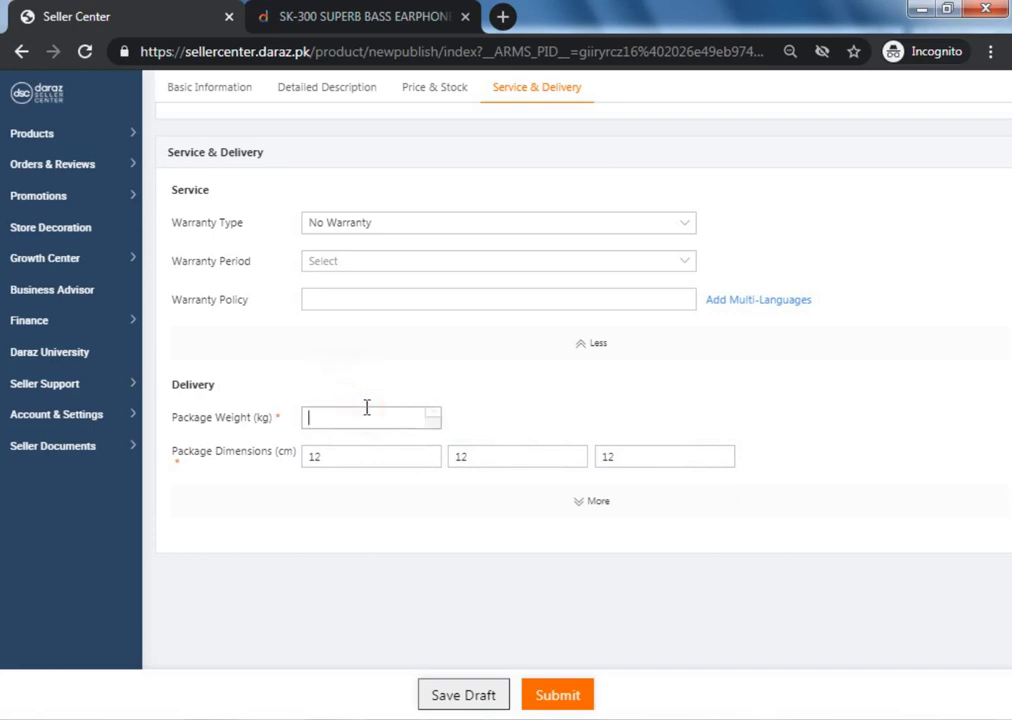
scroll(367, 410, up, 5)
scroll(366, 414, down, 3)
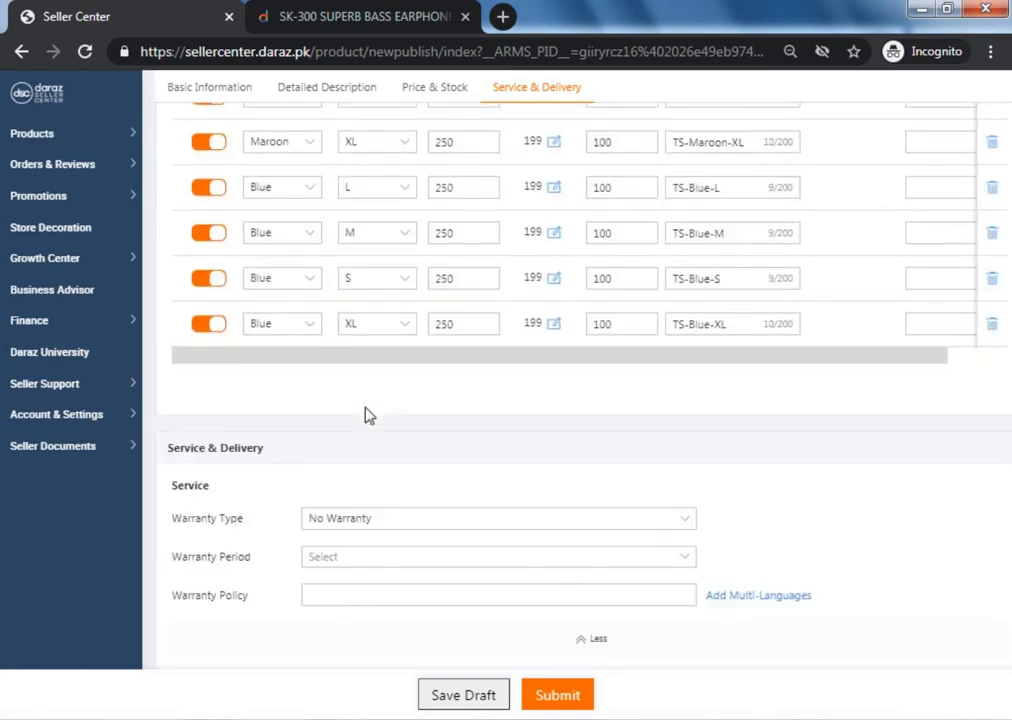
scroll(772, 441, down, 3)
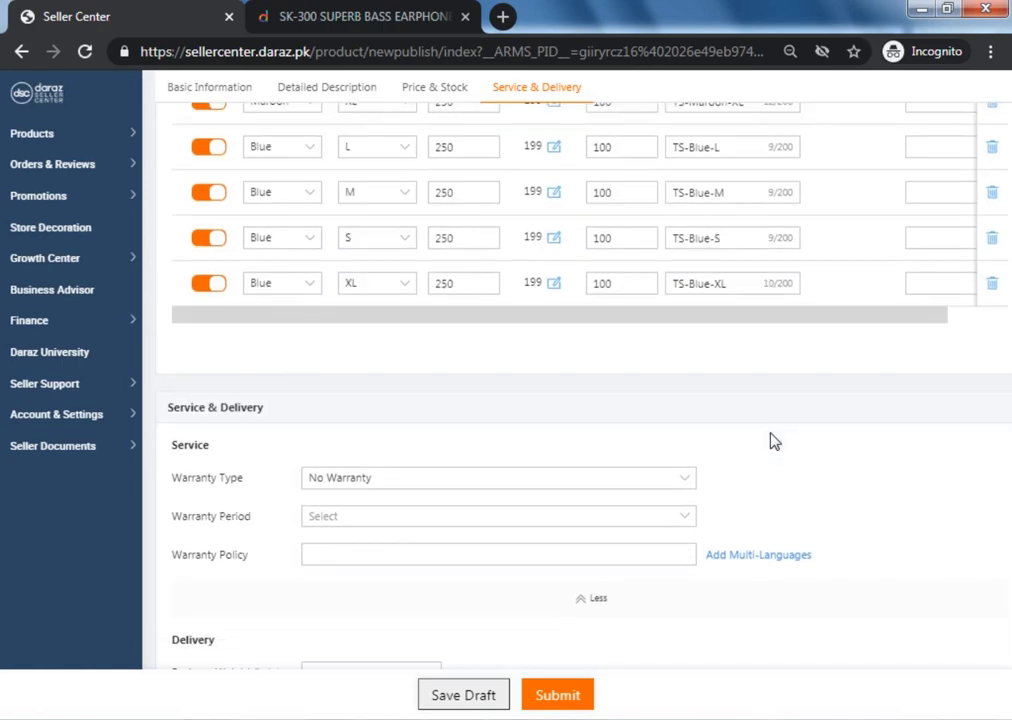
click(330, 417)
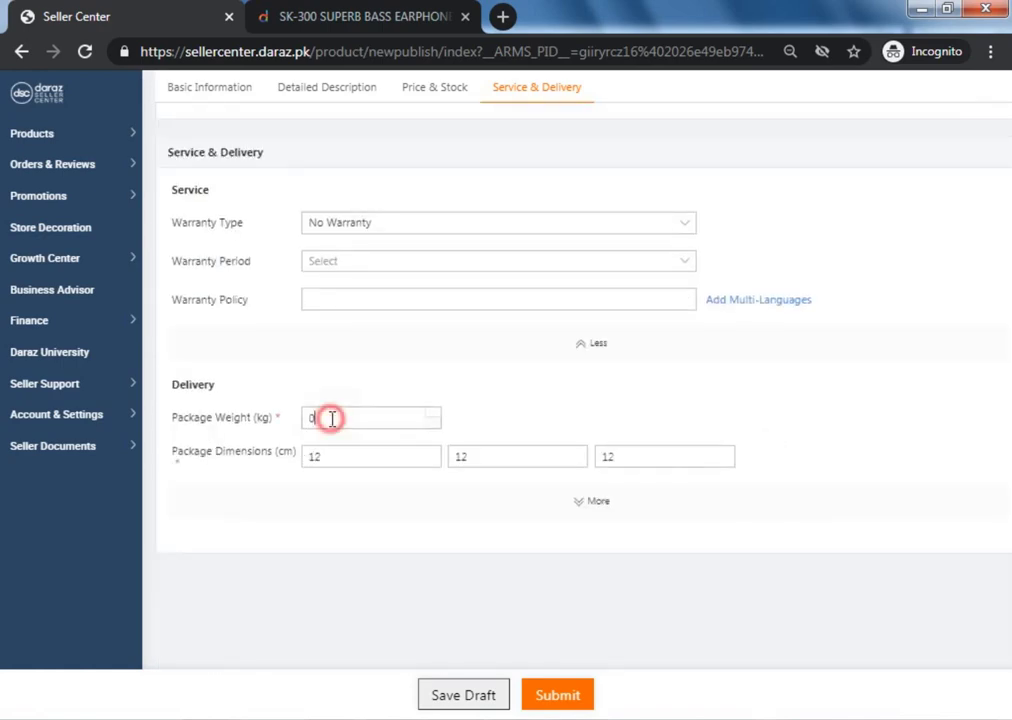
text(0.2)
click(465, 345)
click(564, 392)
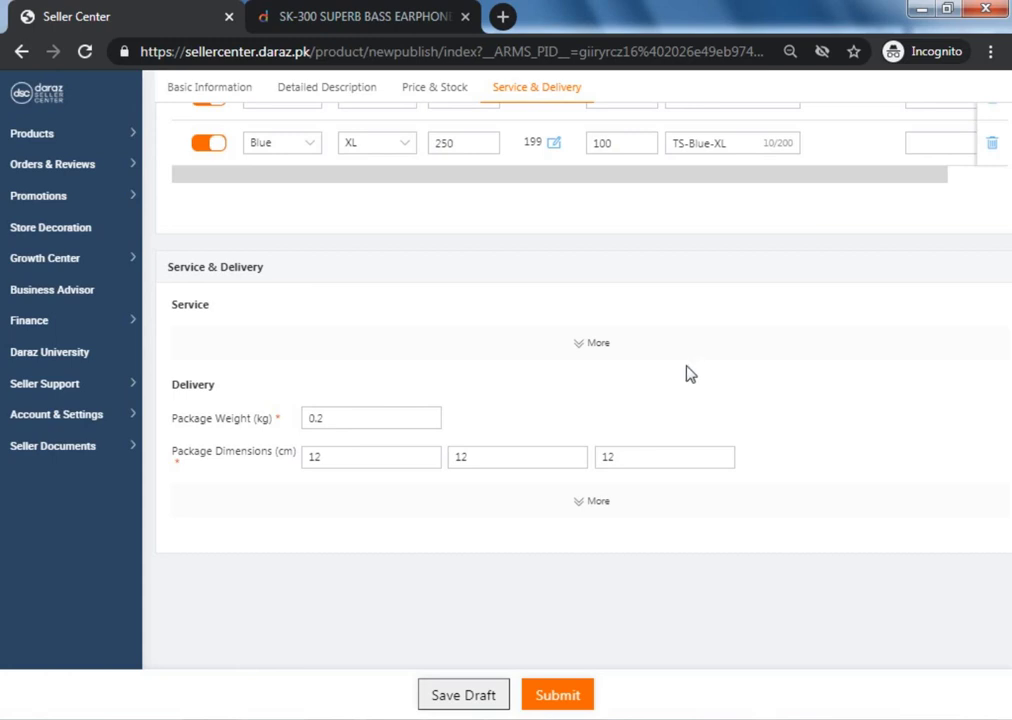
- Try to submit the T-shirt listing for publication
click(567, 693)
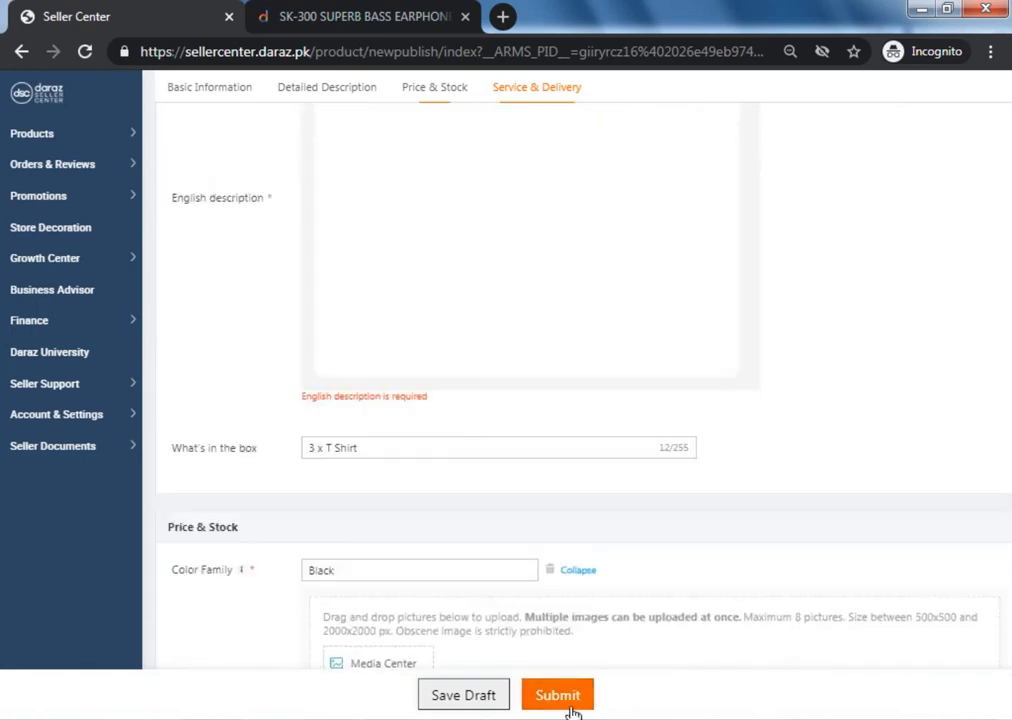
click(565, 695)
click(450, 221)
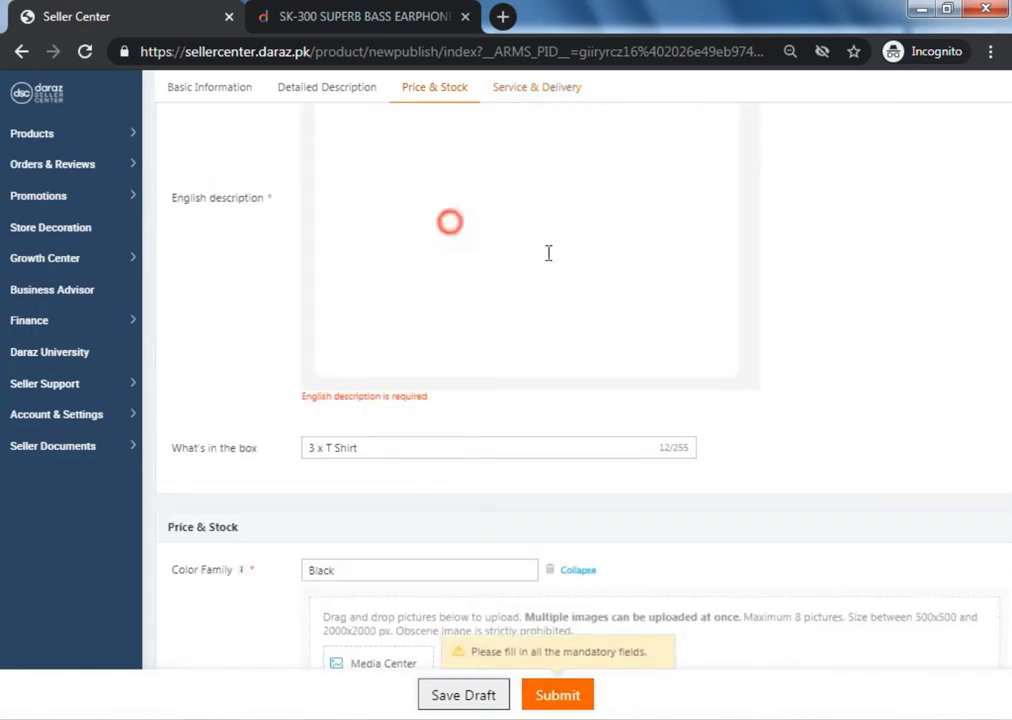
click(571, 700)
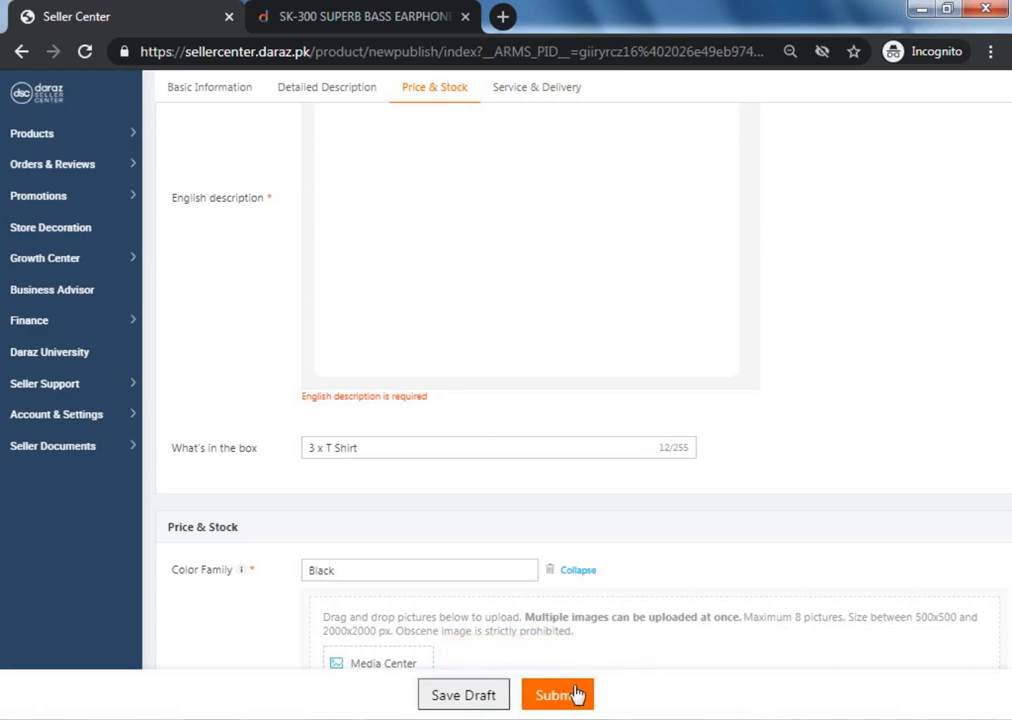
- Paste the copied T-shirt specifications, including gender, collar, material, sleeve style, style and body fit, into the required English description
click(393, 209)
right_click(394, 209)
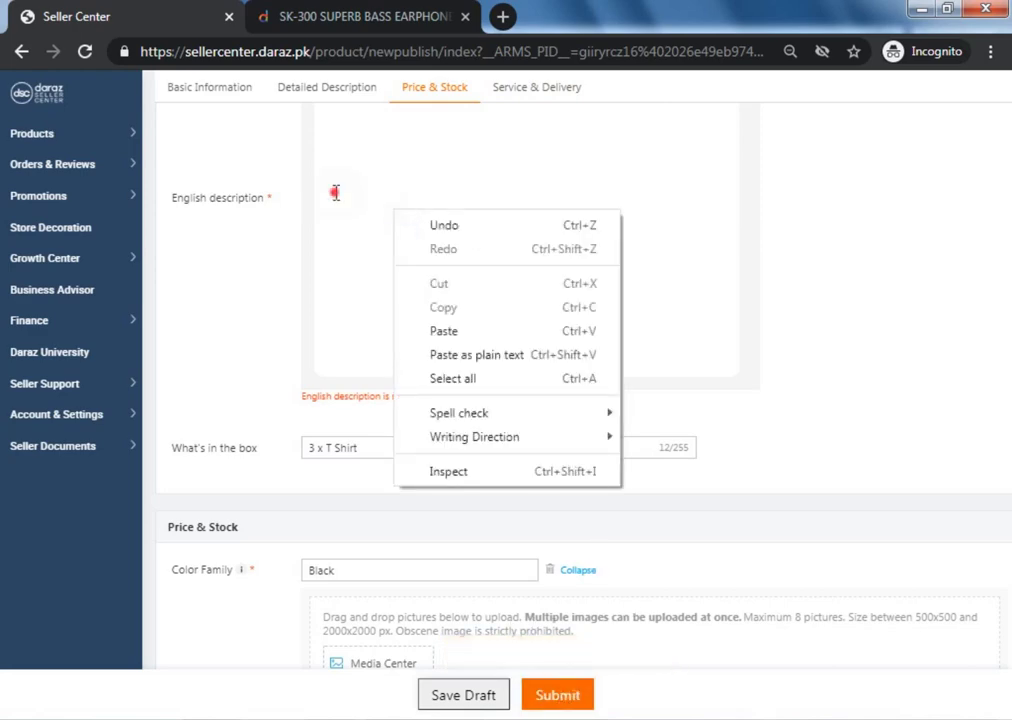
click(336, 196)
right_click(335, 196)
click(386, 312)
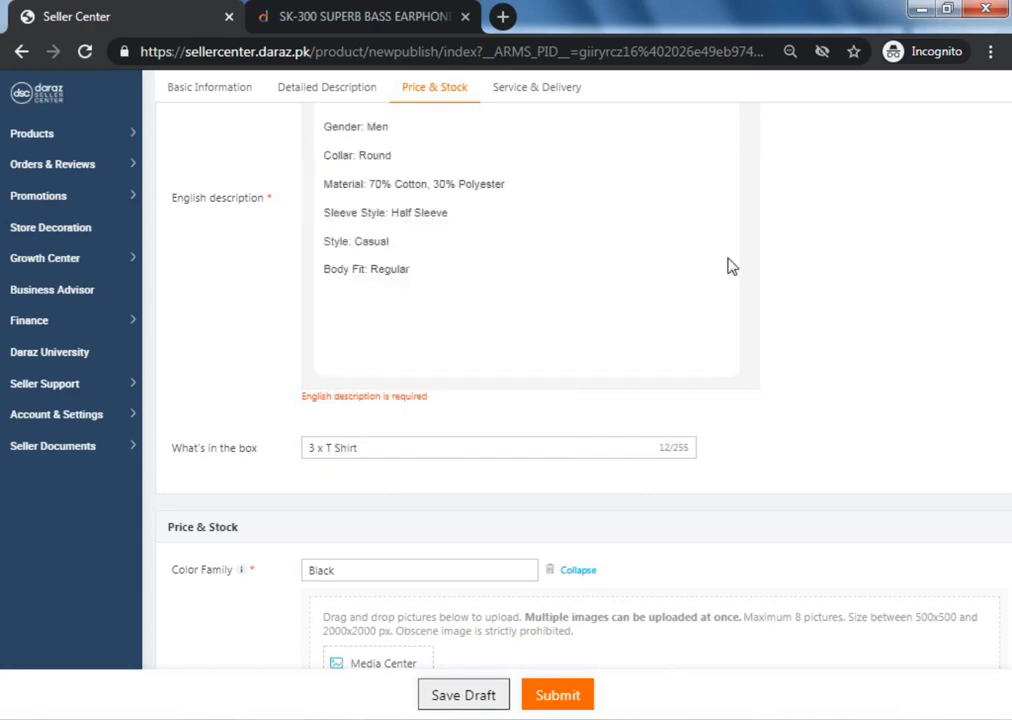
key(Up)
- Paste the copied T-shirt specifications into the Long Description (Lorikeet) editor
click(843, 258)
scroll(845, 260, up, 1)
scroll(668, 306, up, 1)
click(465, 296)
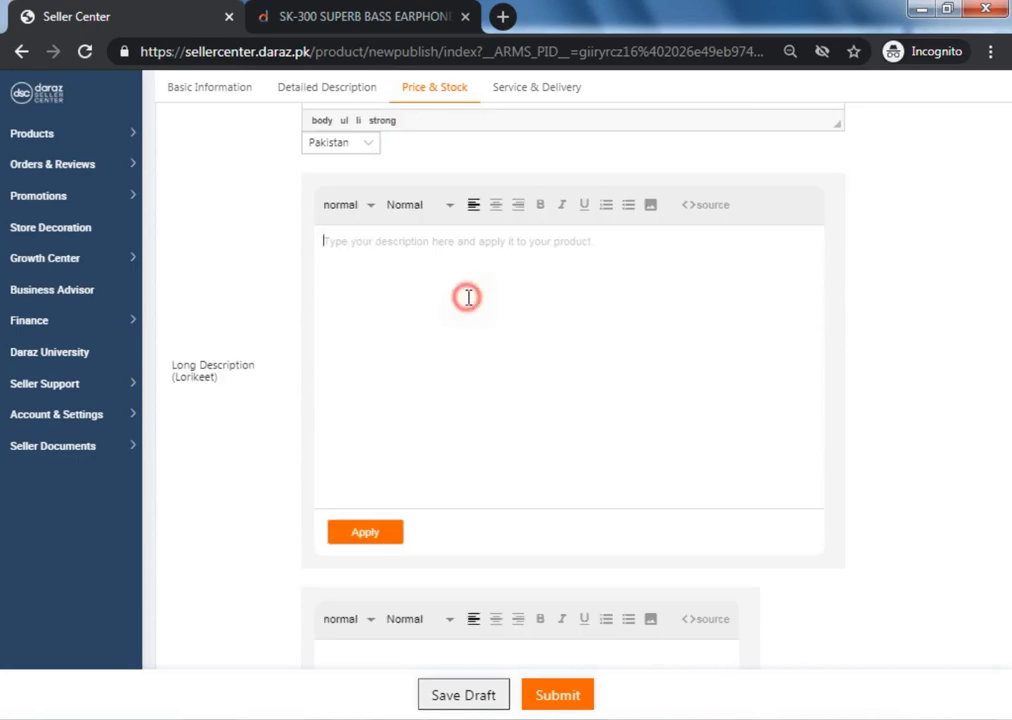
right_click(465, 296)
click(530, 415)
click(907, 300)
scroll(907, 300, up, 5)
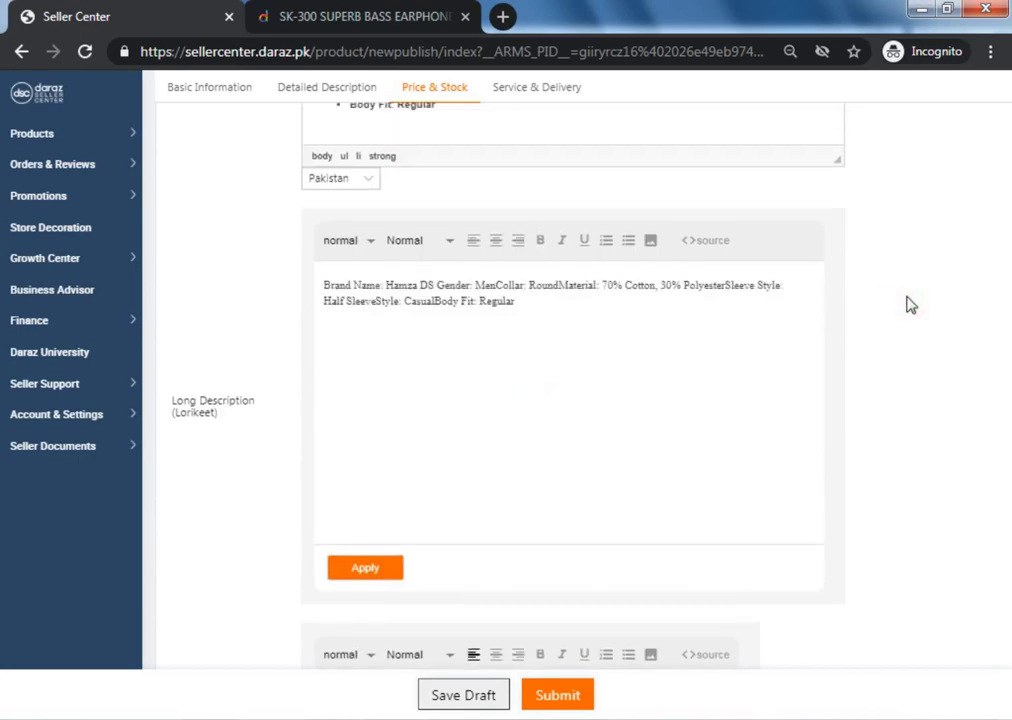
- Submit the completed T-shirt listing and finish publishing to return to the product overview
click(559, 697)
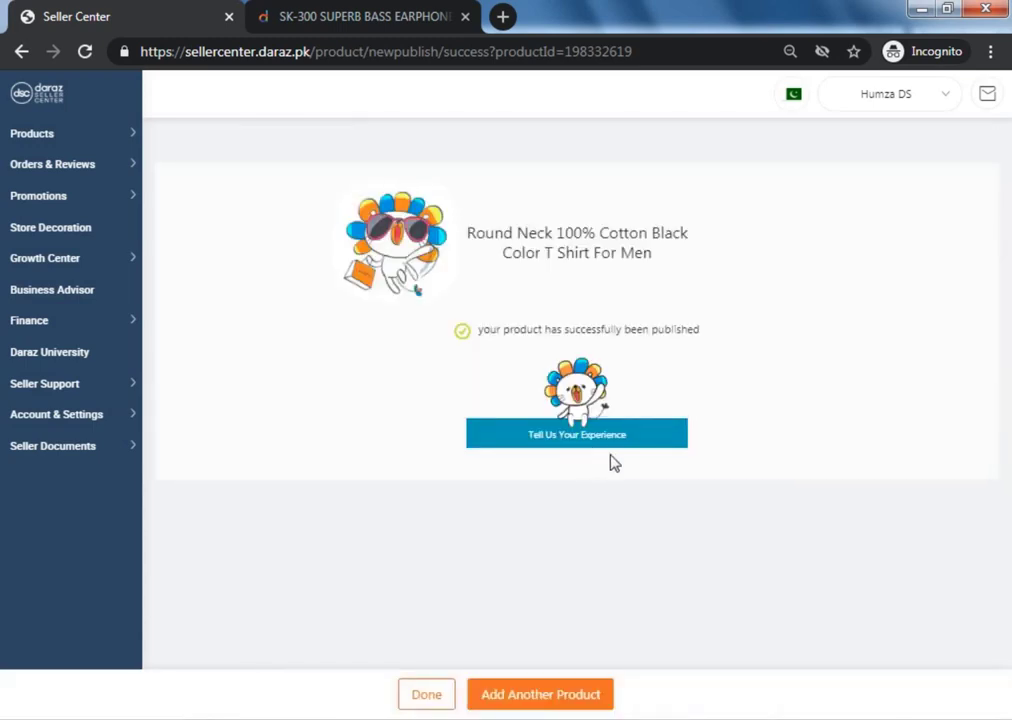
click(429, 704)
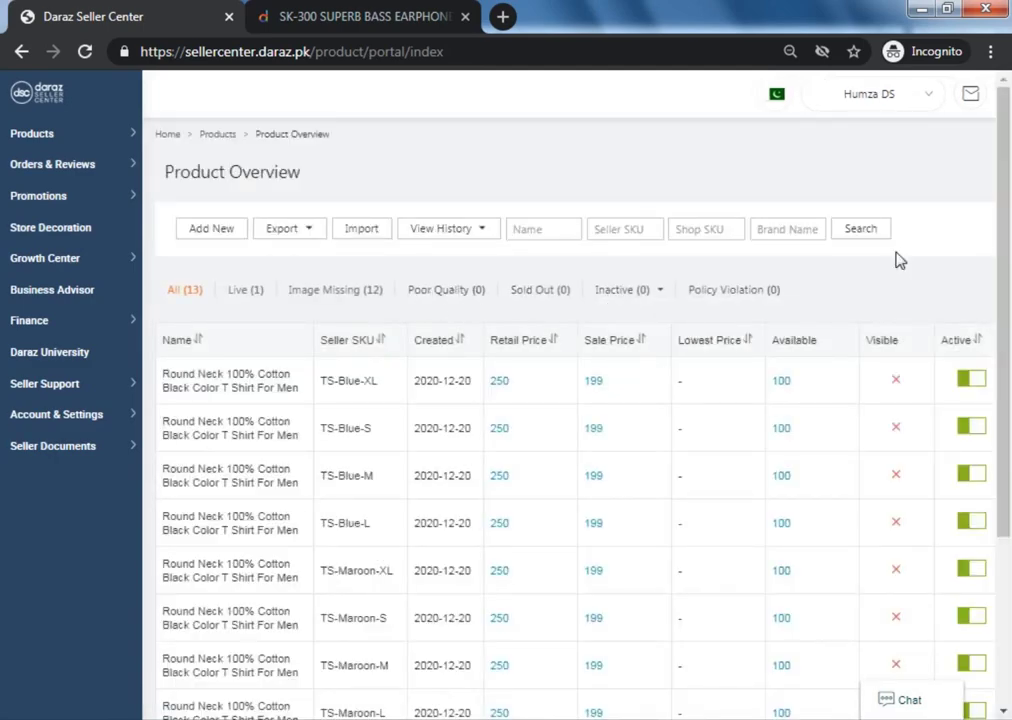
- Look through the T-shirt variants in the product overview, comparing the live products with the list of all products
scroll(1008, 292, down, 1)
scroll(1010, 292, down, 1)
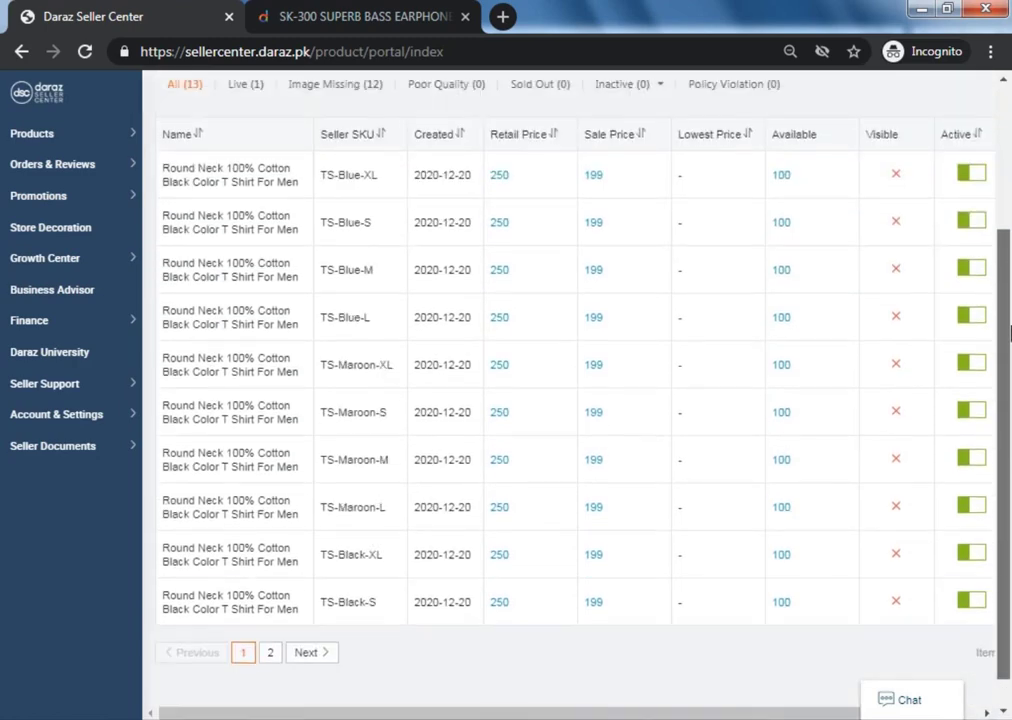
scroll(1010, 295, up, 1)
scroll(1010, 295, up, 2)
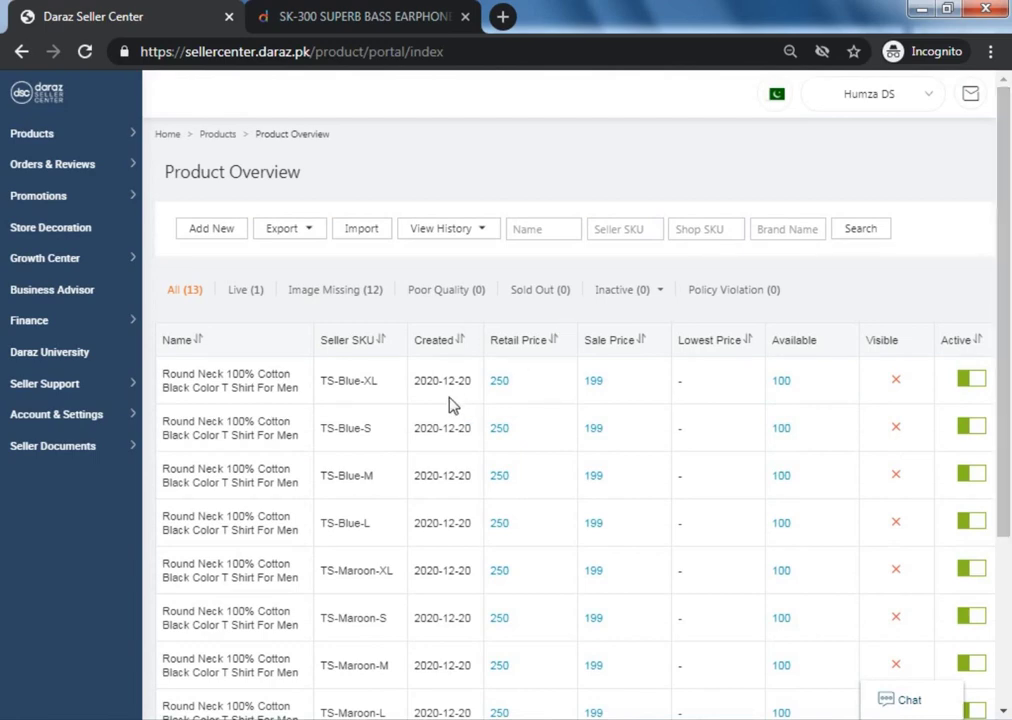
click(245, 292)
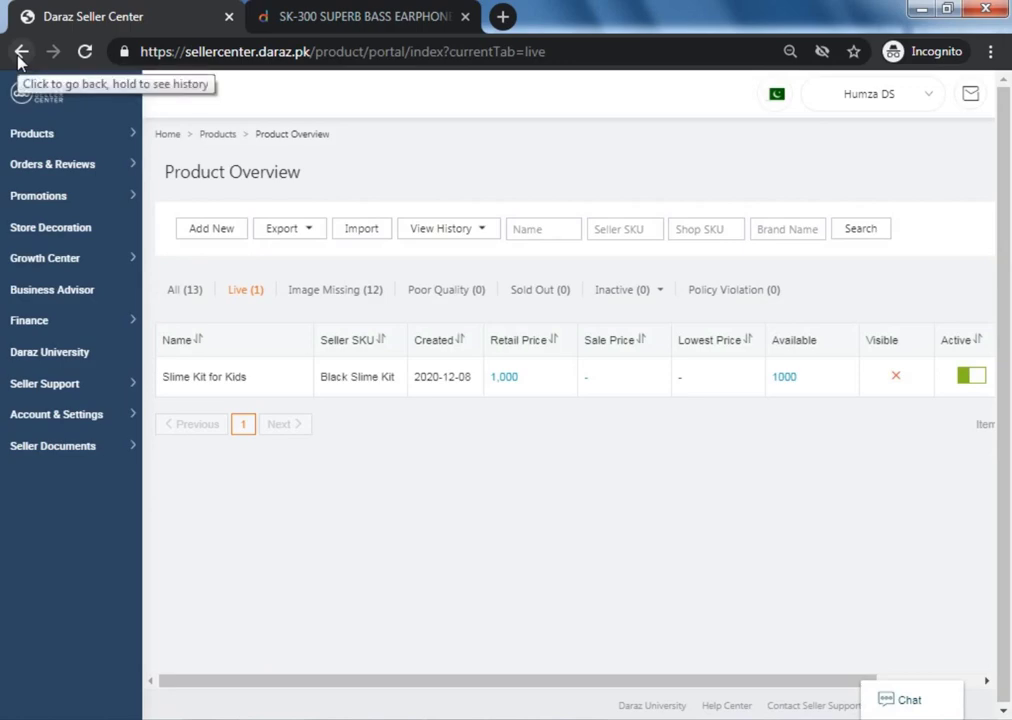
click(186, 290)
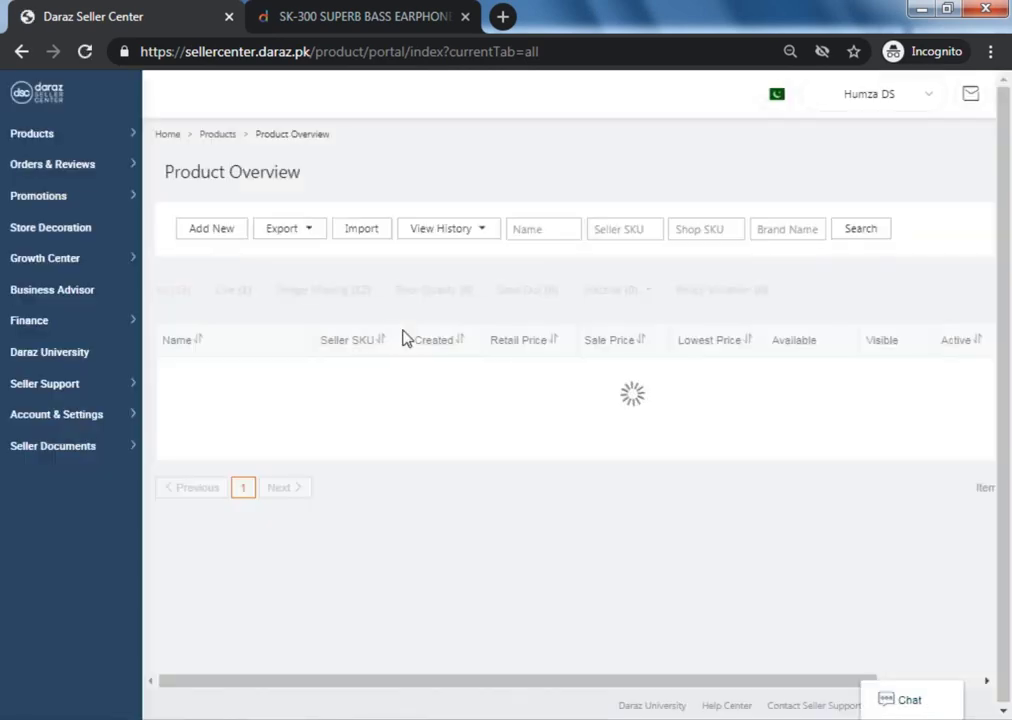
click(197, 297)
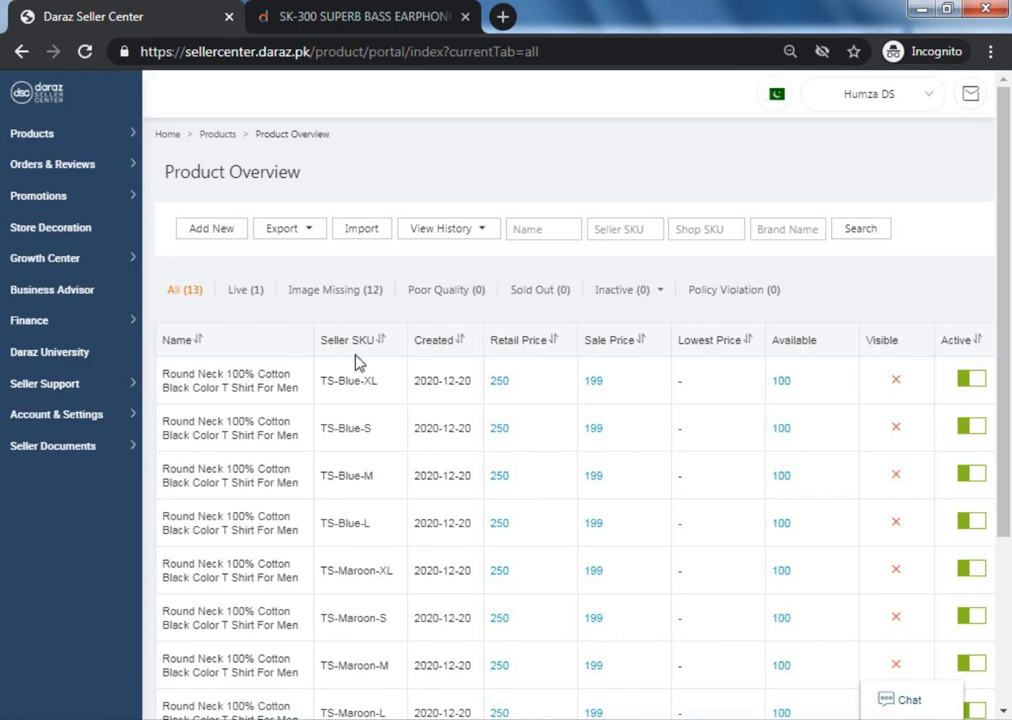
click(420, 155)
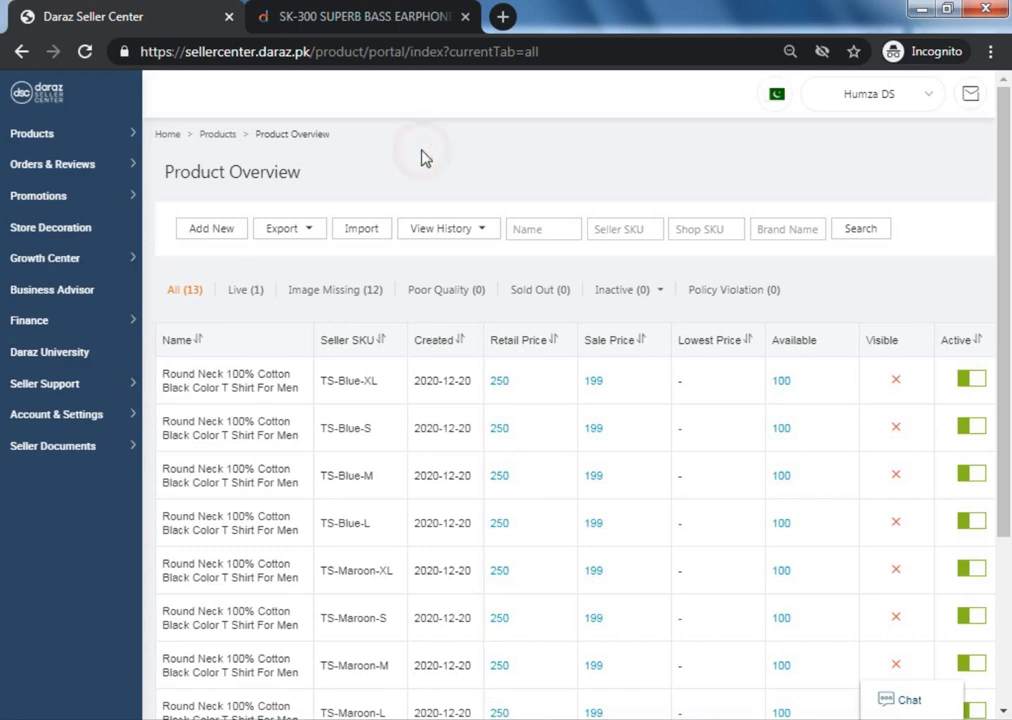